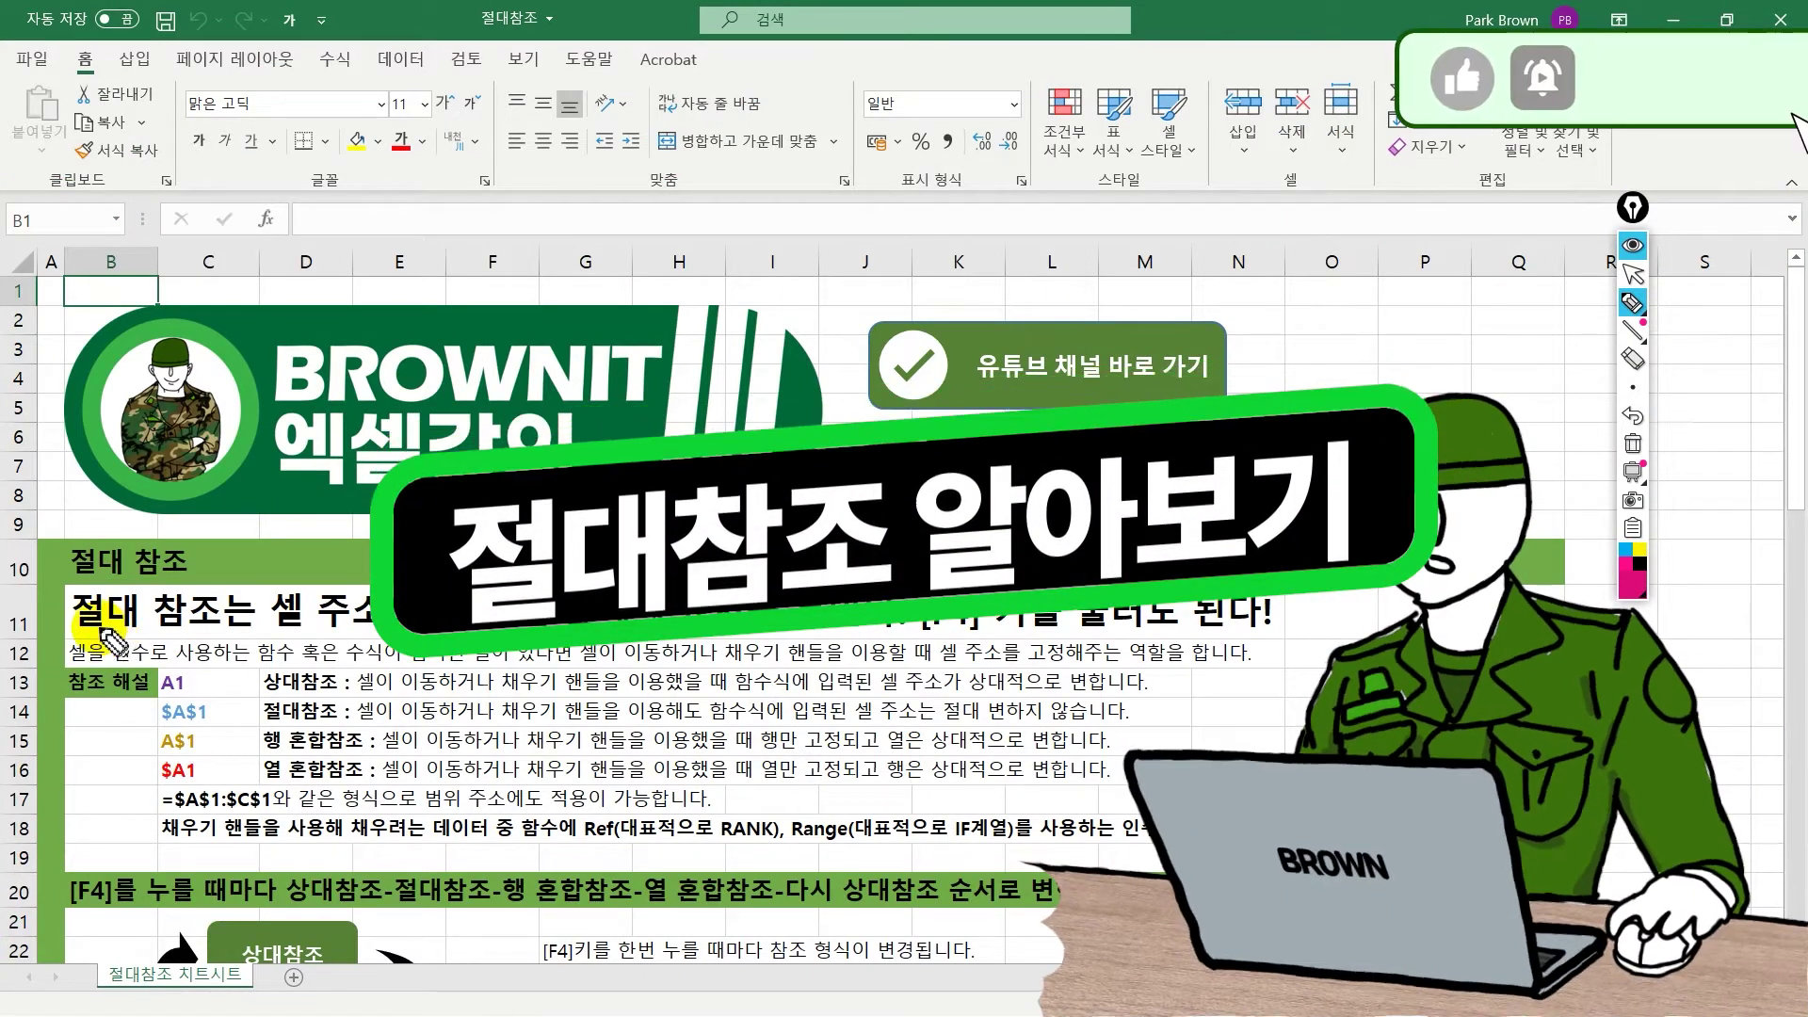
# Step: Circle and underline the key phrases in the row 12 absolute reference definition with the annotation pen, clearing the first set of marks
pyautogui.moveTo(71, 671)
pyautogui.mouseDown()
pyautogui.moveTo(88, 625)
pyautogui.moveTo(85, 668)
pyautogui.moveTo(273, 668)
pyautogui.moveTo(387, 693)
pyautogui.moveTo(553, 694)
pyautogui.moveTo(772, 659)
pyautogui.moveTo(1115, 657)
pyautogui.mouseUp()
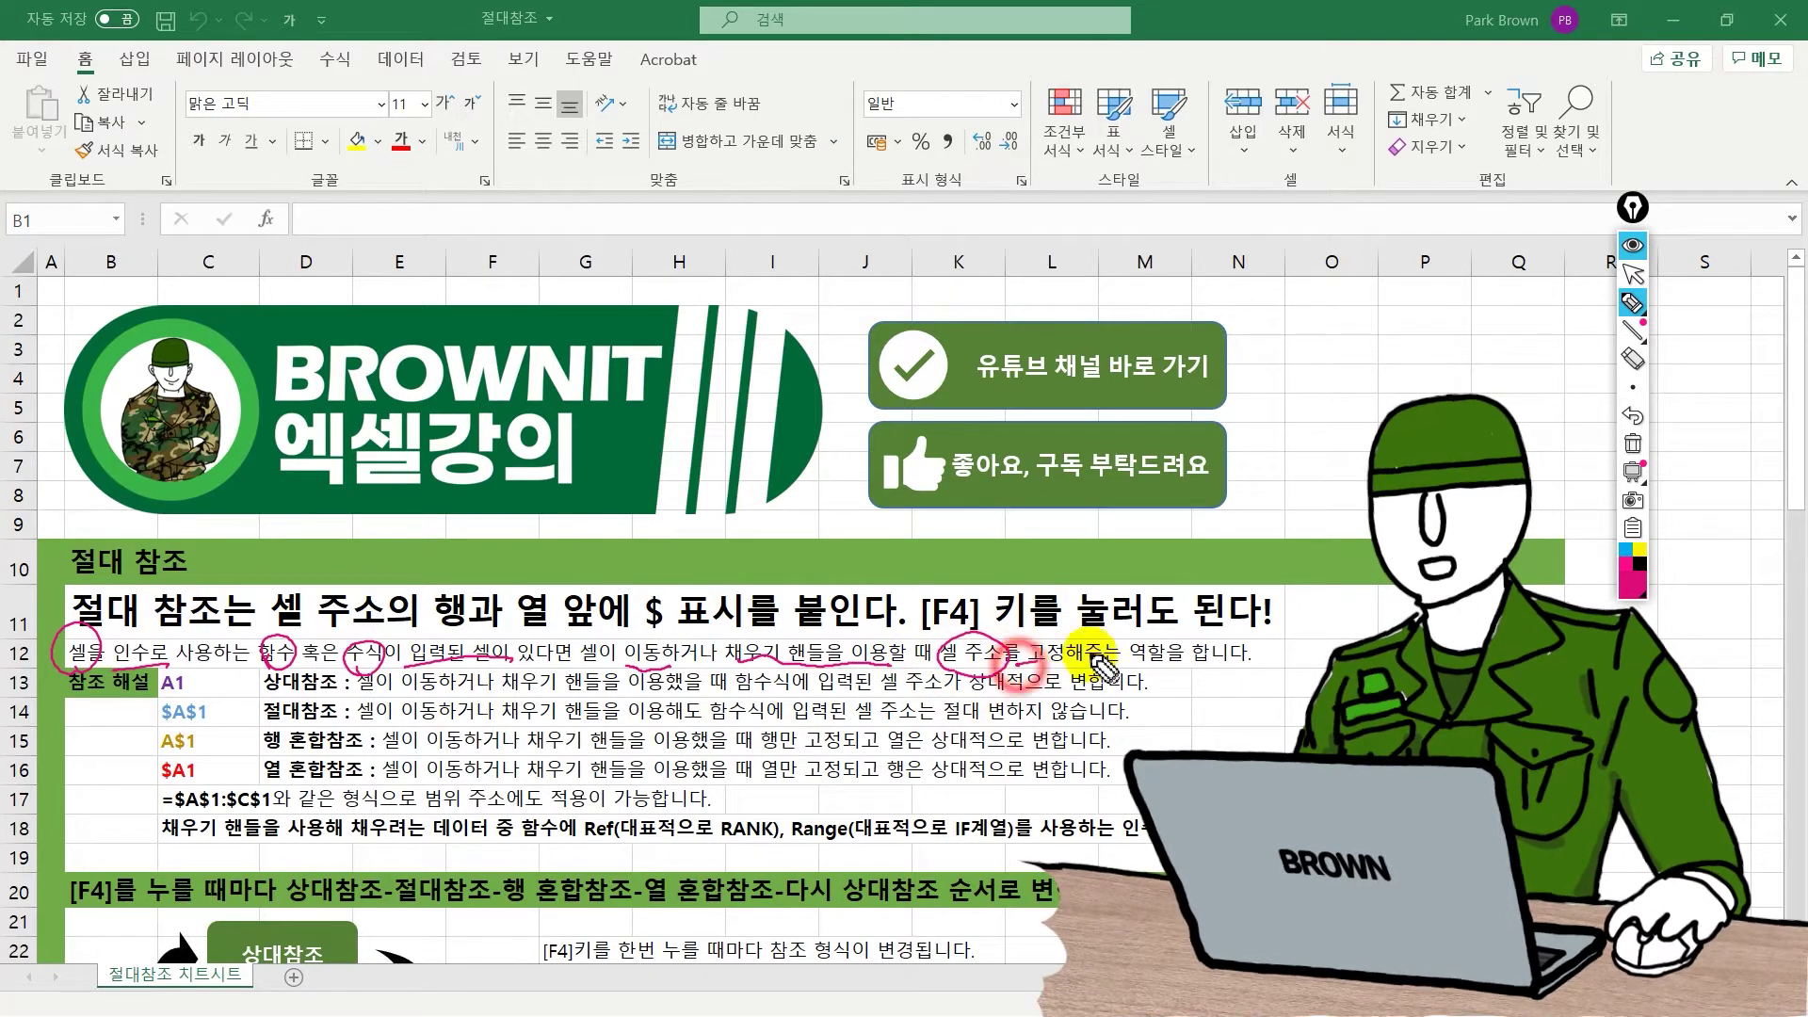
pyautogui.hotkey('ctrl', 'shift', '7')
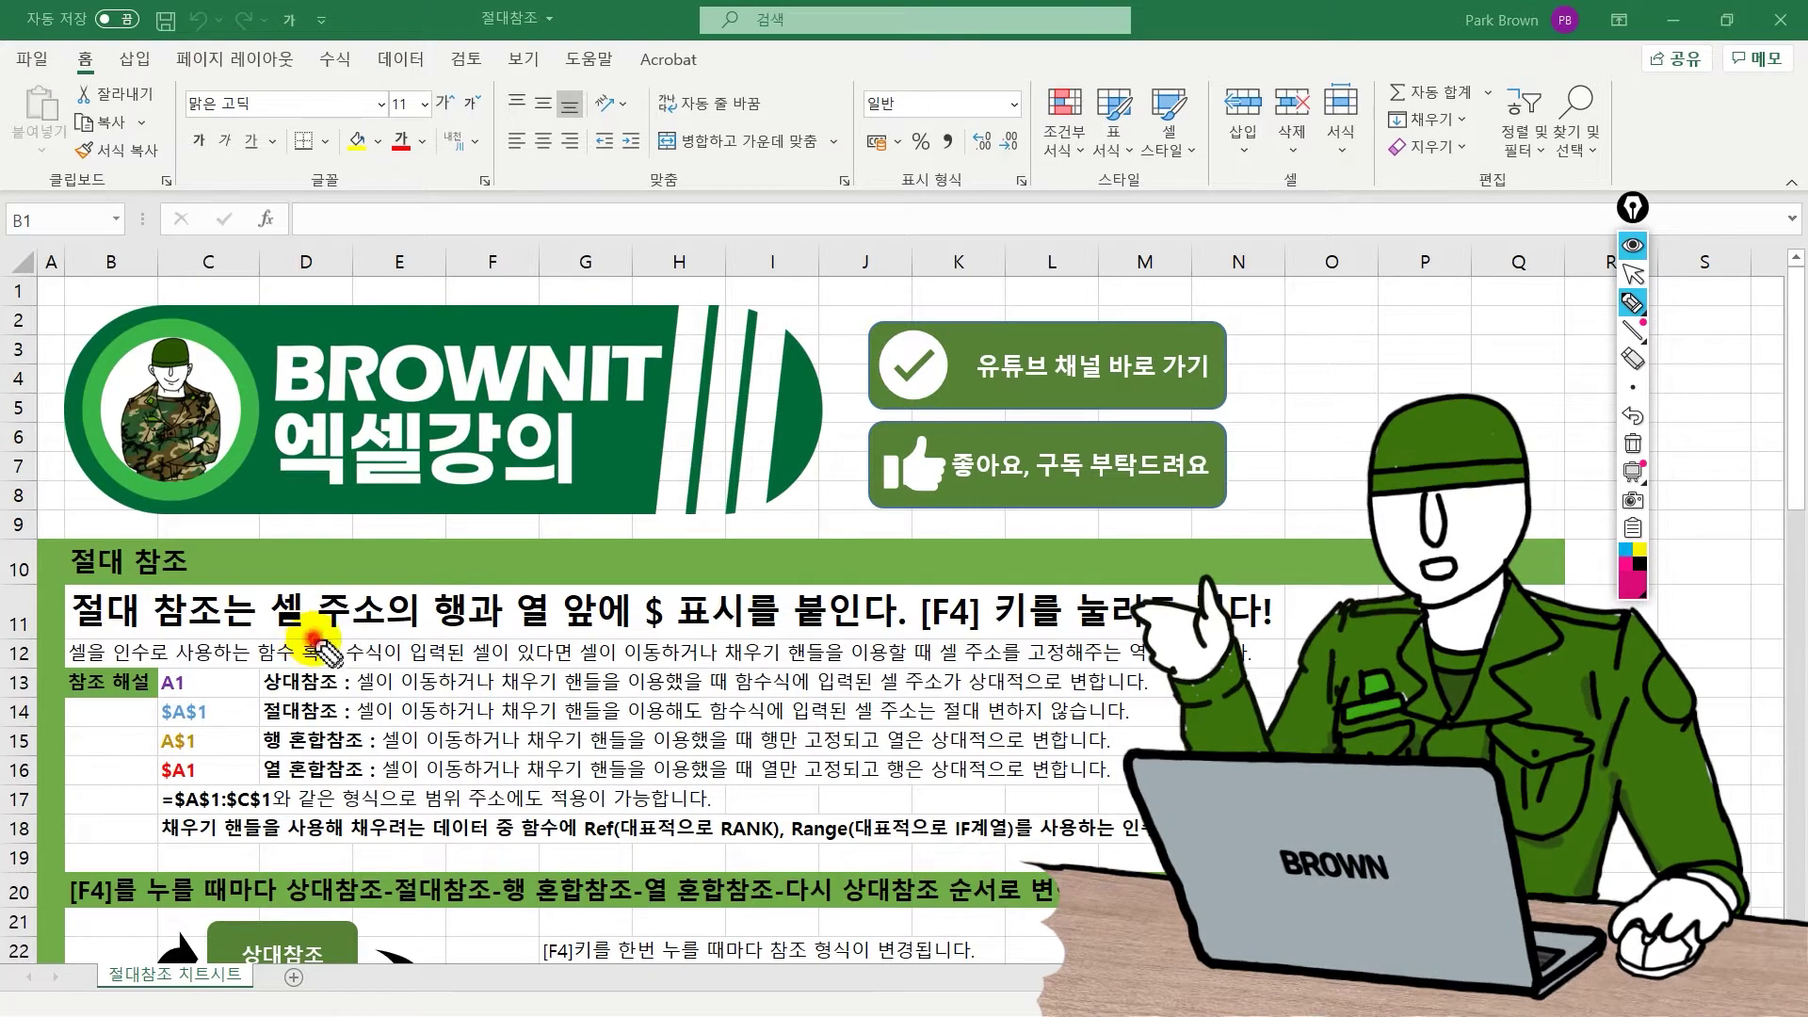
pyautogui.moveTo(258, 625); pyautogui.dragTo(499, 646)
pyautogui.moveTo(516, 647)
pyautogui.mouseDown()
pyautogui.moveTo(753, 598)
pyautogui.moveTo(663, 640)
pyautogui.mouseUp()
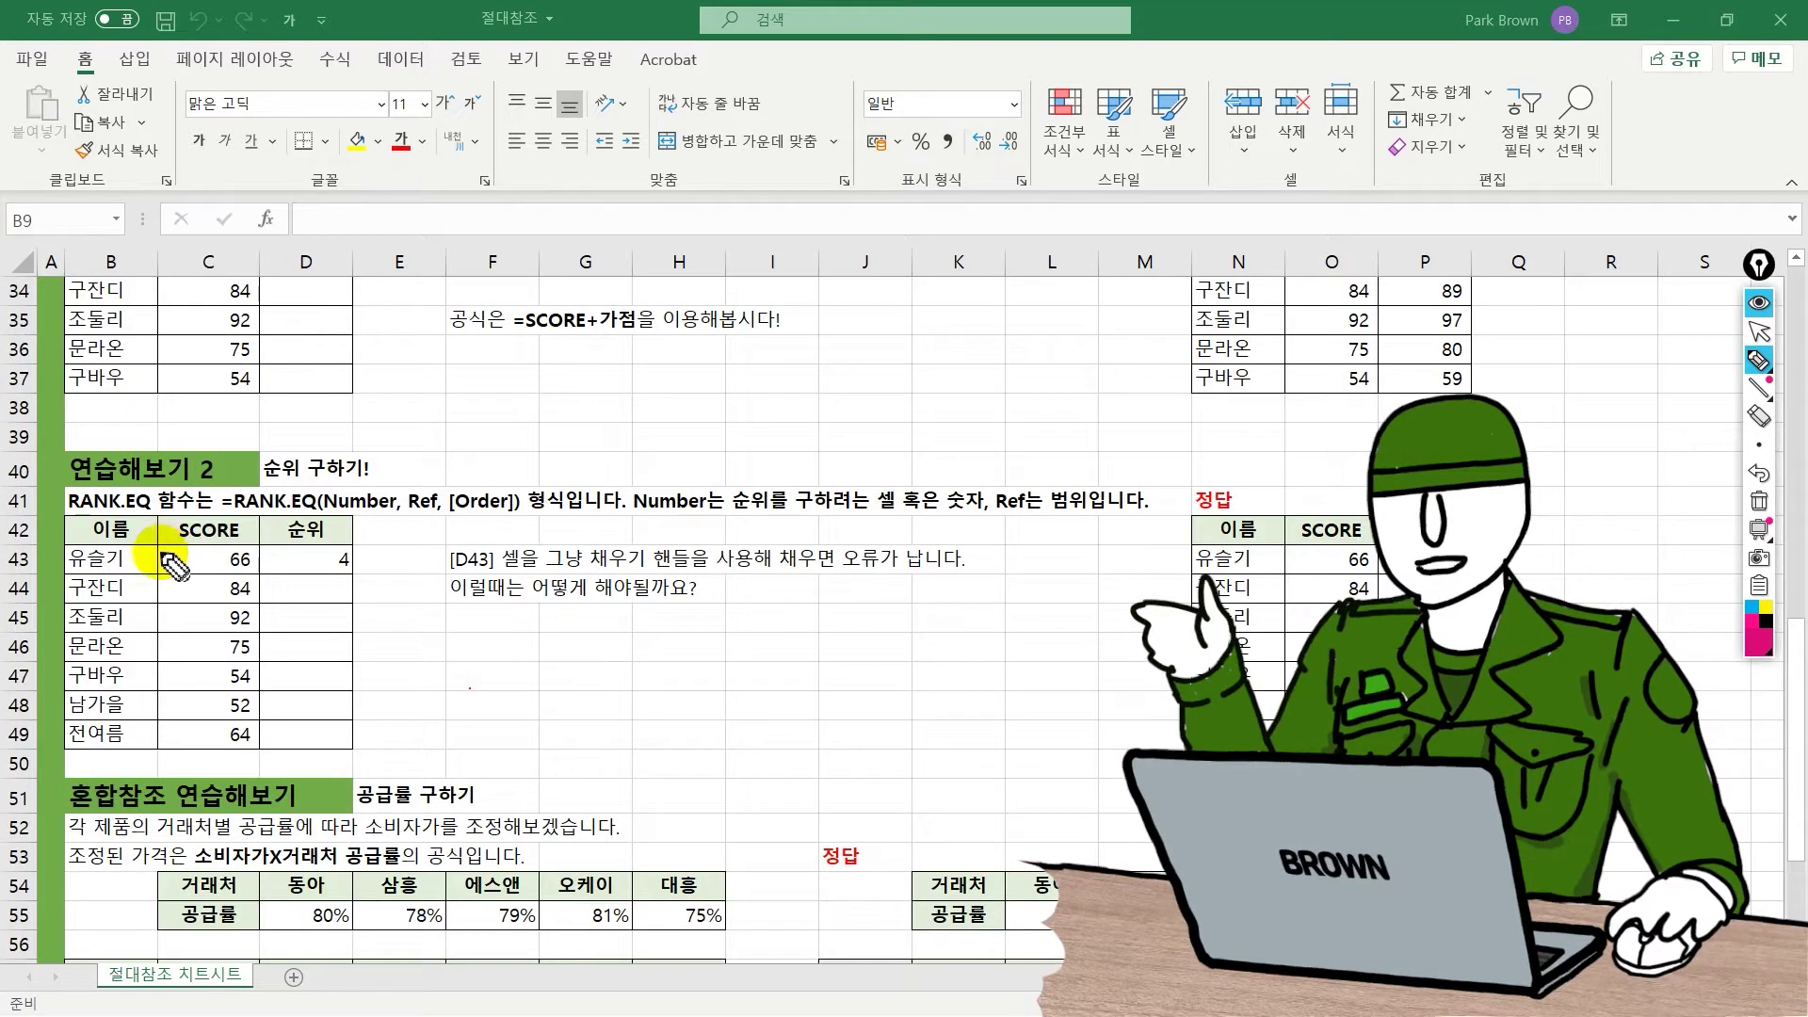
# Step: In 연습해보기 2, outline the scores in C43:C49, draw a downward arrow along the 순위 column and circle the score 66
pyautogui.moveTo(160, 535)
pyautogui.mouseDown()
pyautogui.moveTo(169, 760)
pyautogui.moveTo(267, 589)
pyautogui.moveTo(161, 730)
pyautogui.mouseUp()
pyautogui.moveTo(236, 589)
pyautogui.mouseDown()
pyautogui.moveTo(294, 523)
pyautogui.moveTo(337, 565)
pyautogui.moveTo(338, 538)
pyautogui.moveTo(355, 578)
pyautogui.moveTo(345, 748)
pyautogui.mouseUp()
pyautogui.moveTo(344, 748); pyautogui.dragTo(357, 719)
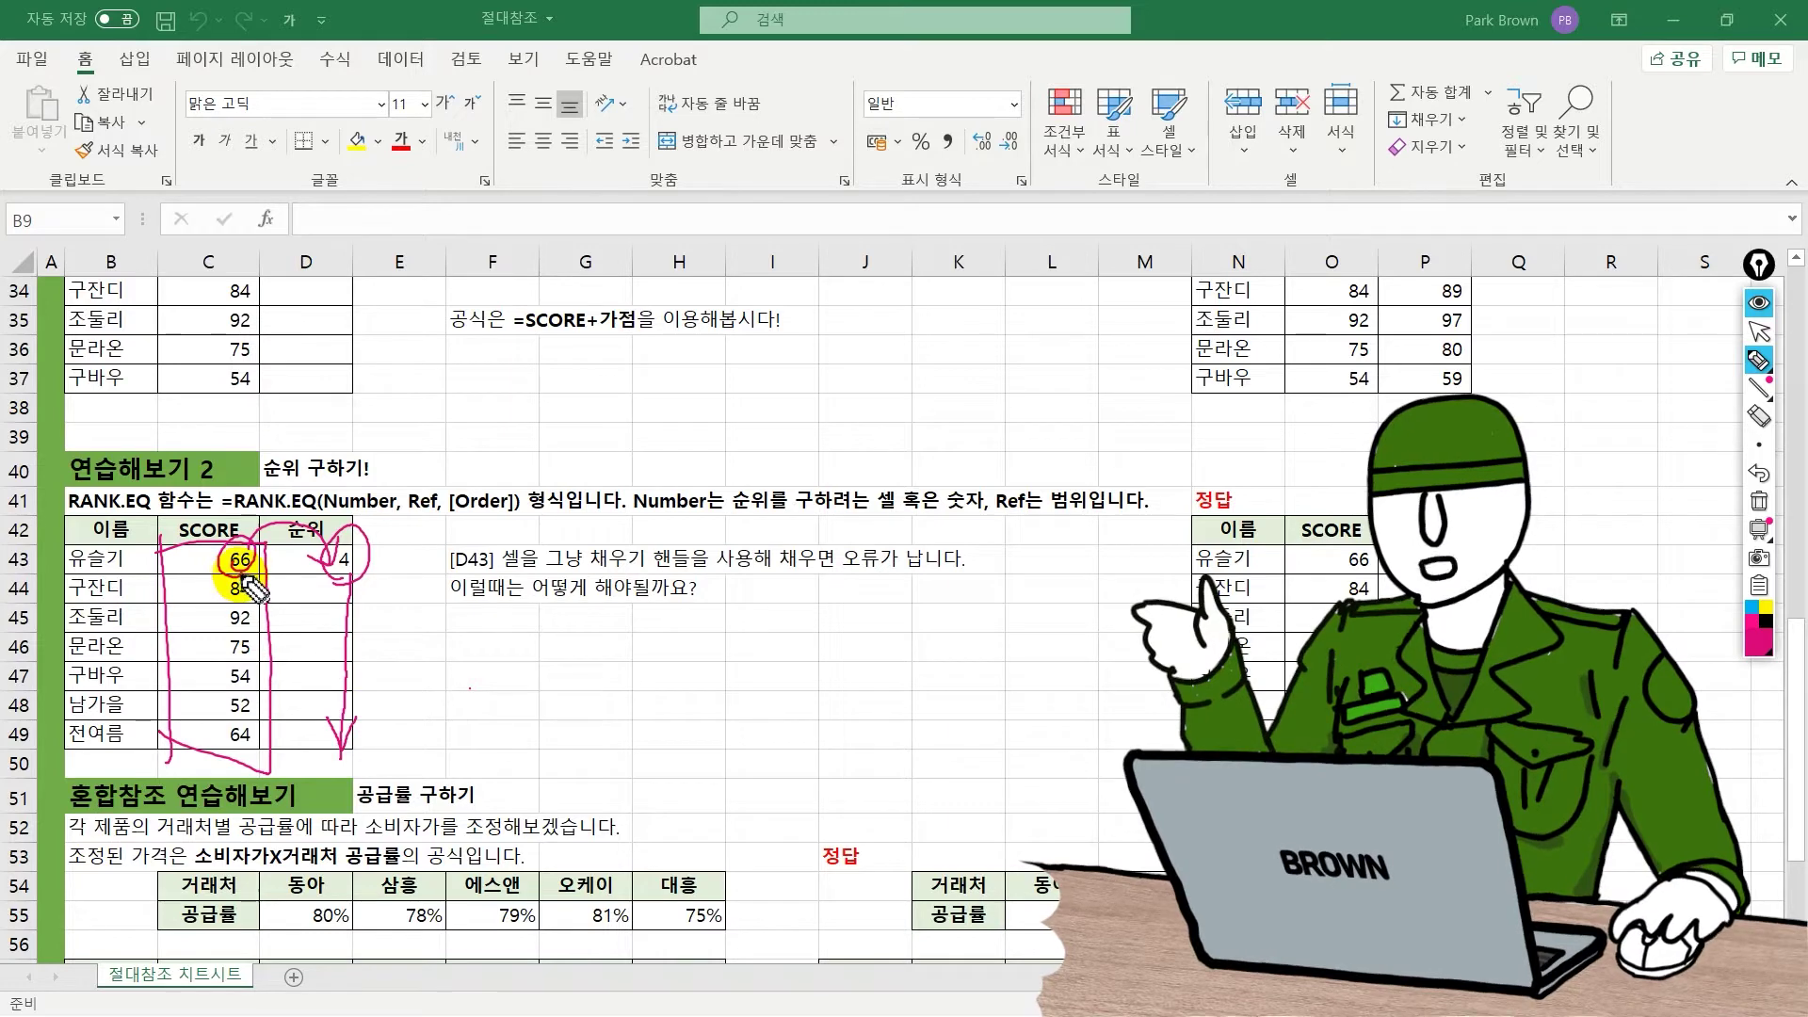
pyautogui.moveTo(243, 579); pyautogui.dragTo(242, 565)
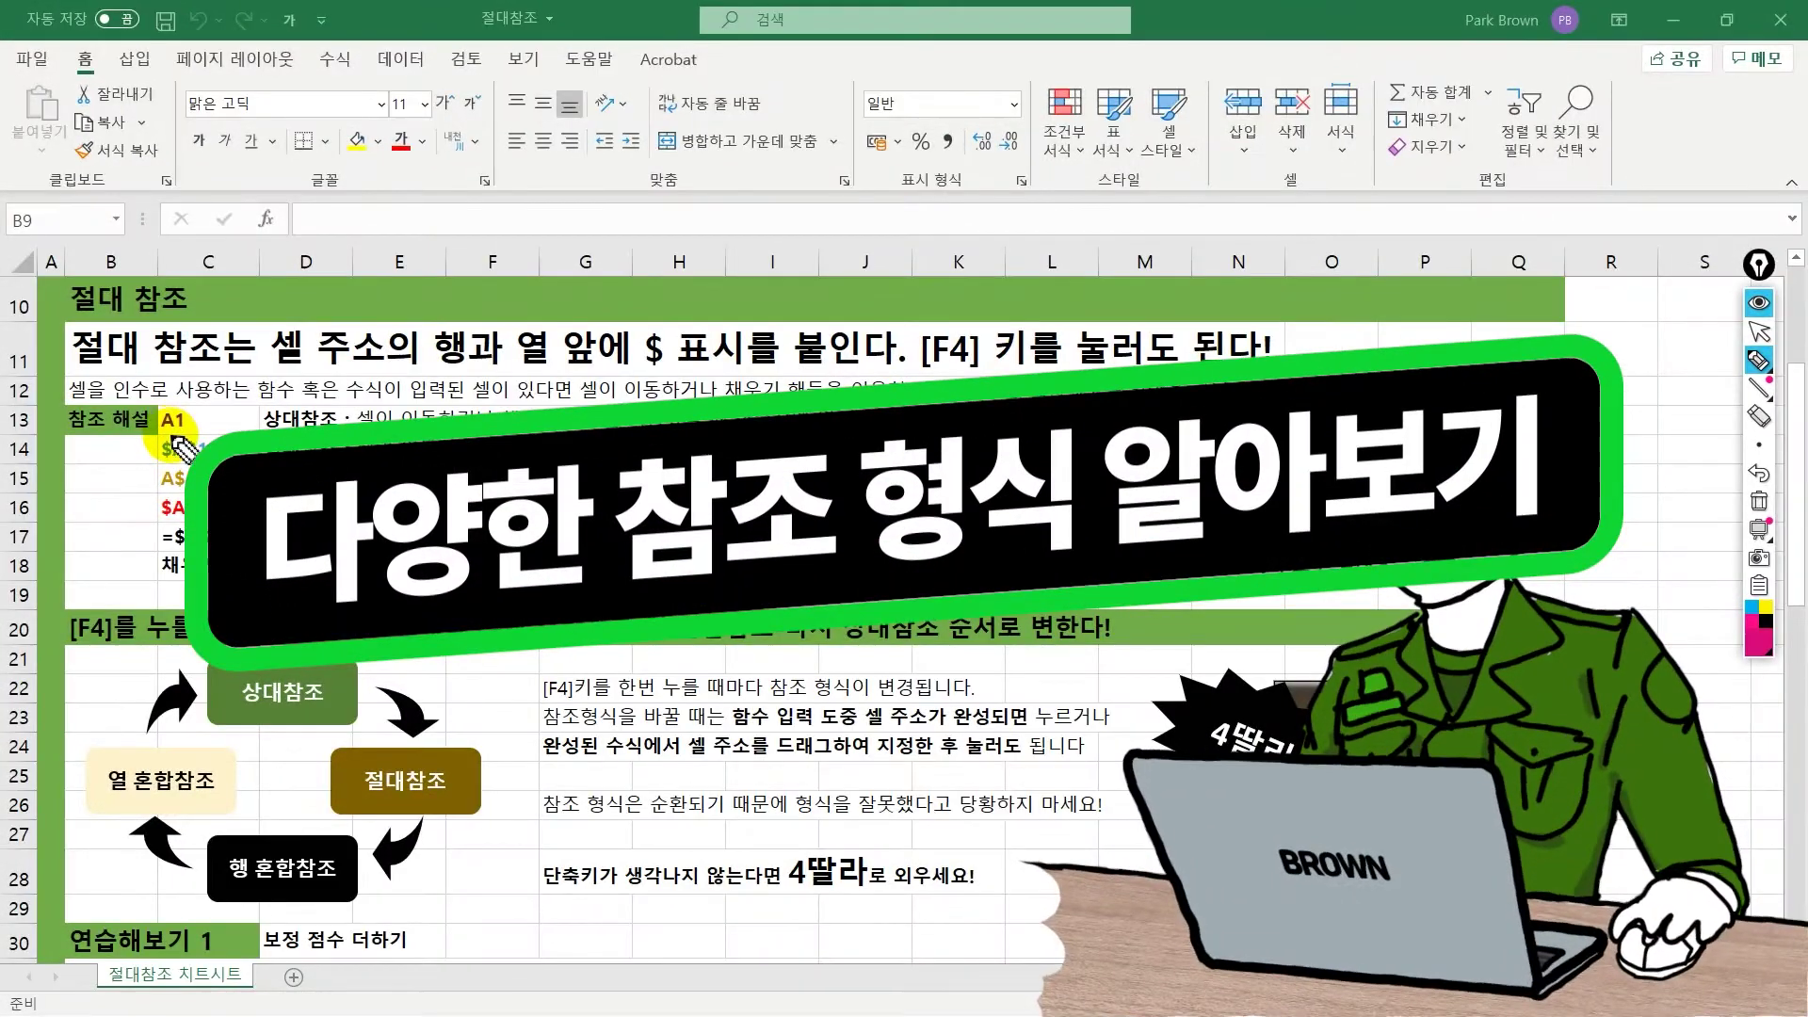
# Step: Mark up the reference explanations in rows 11 to 16, highlighting the A1, $A$1, A$1 and $A1 forms with the pen
pyautogui.moveTo(182, 416); pyautogui.dragTo(144, 438)
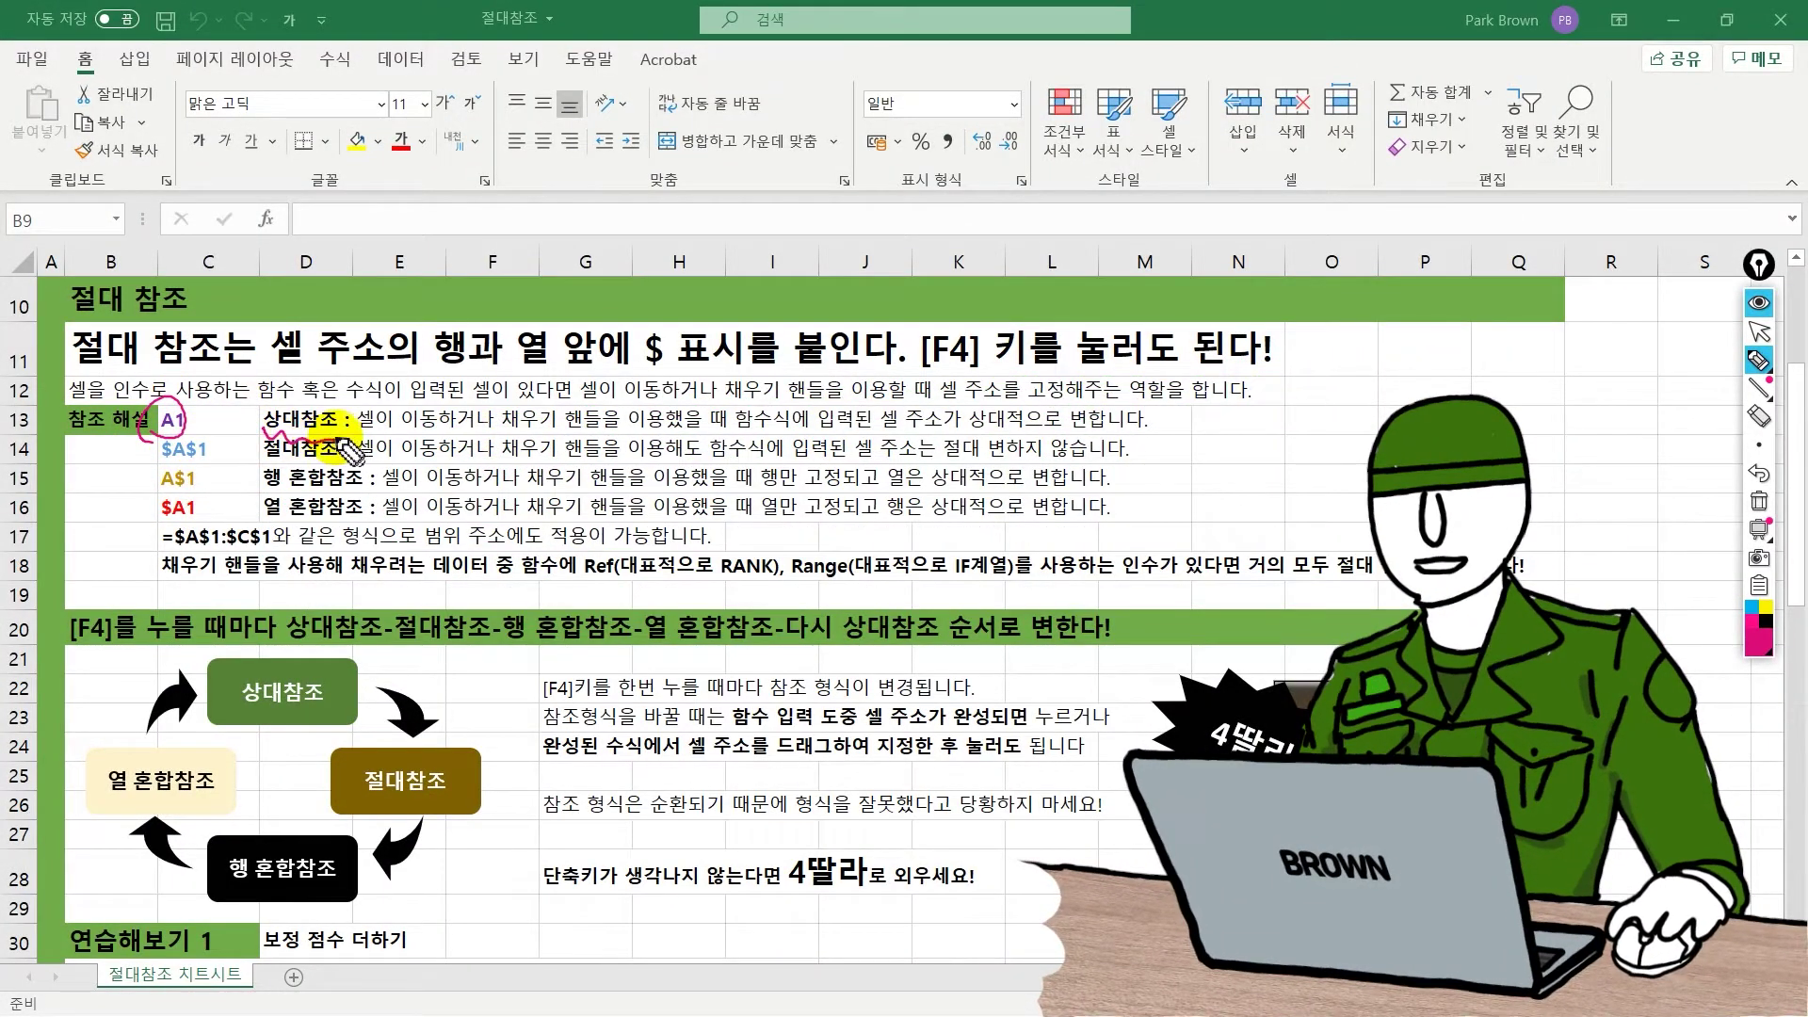
pyautogui.moveTo(270, 374)
pyautogui.mouseDown()
pyautogui.moveTo(649, 358)
pyautogui.moveTo(727, 382)
pyautogui.mouseUp()
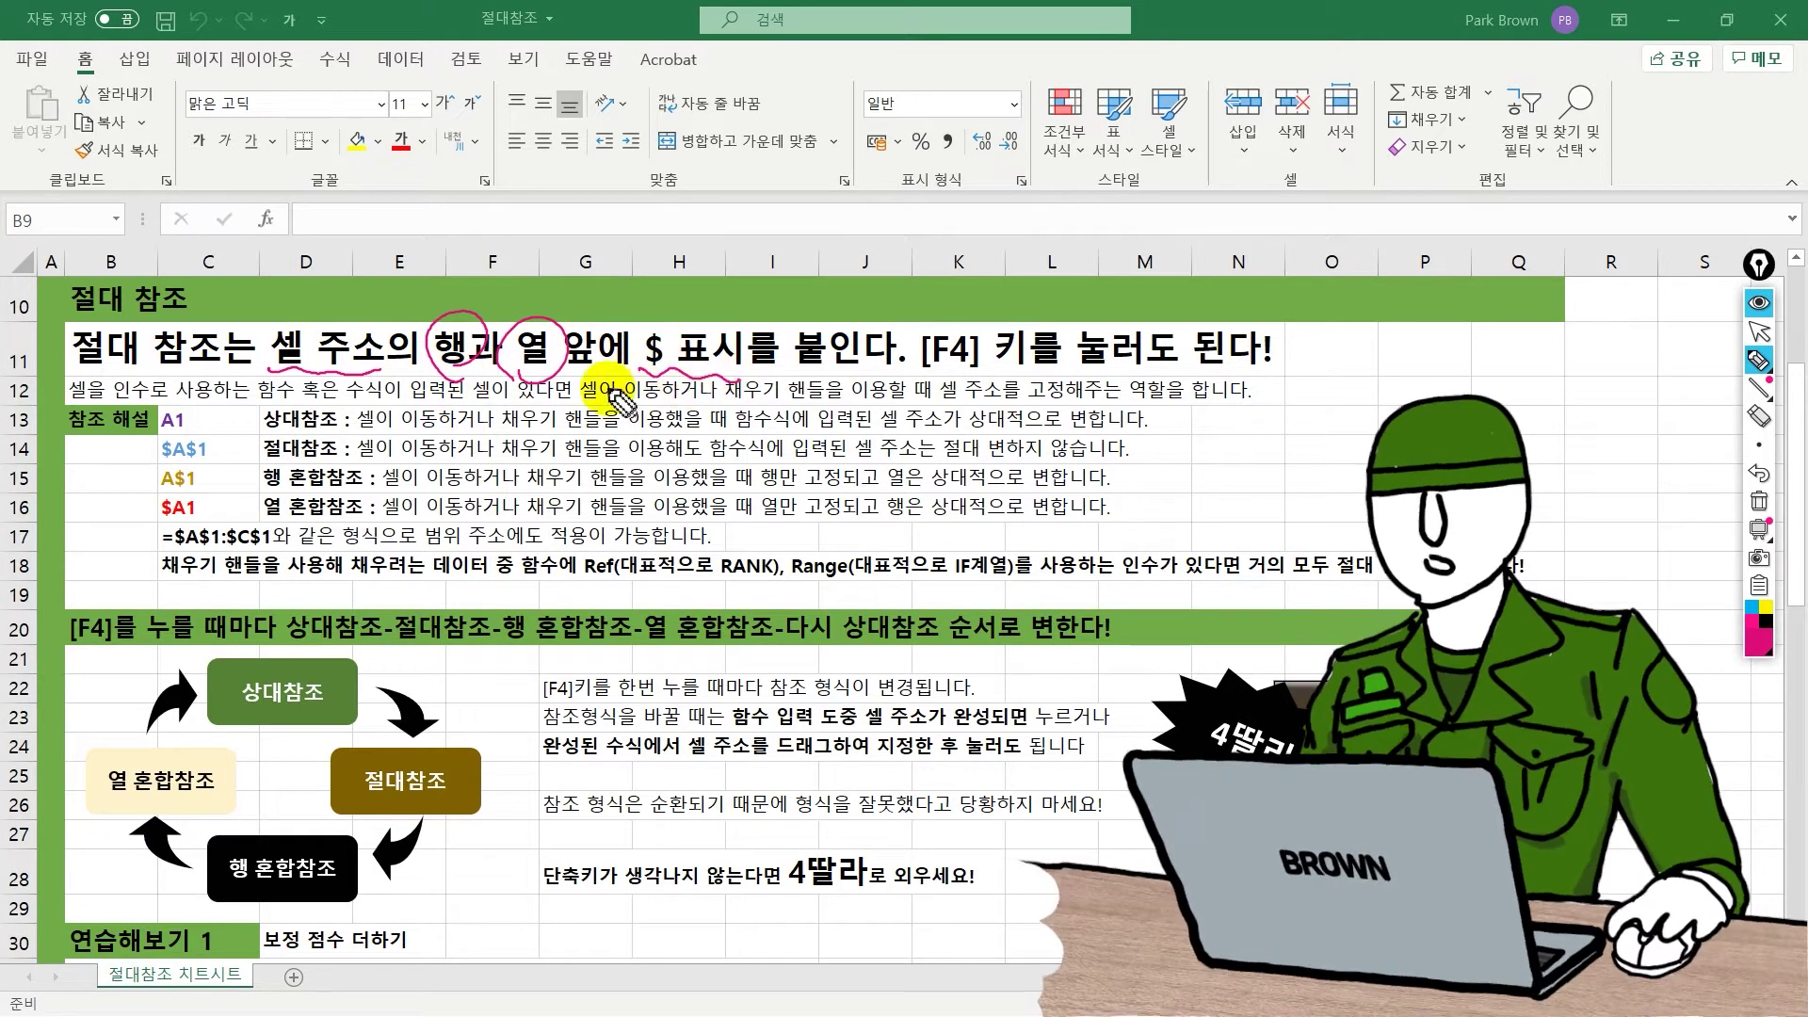
pyautogui.moveTo(151, 459); pyautogui.dragTo(207, 457)
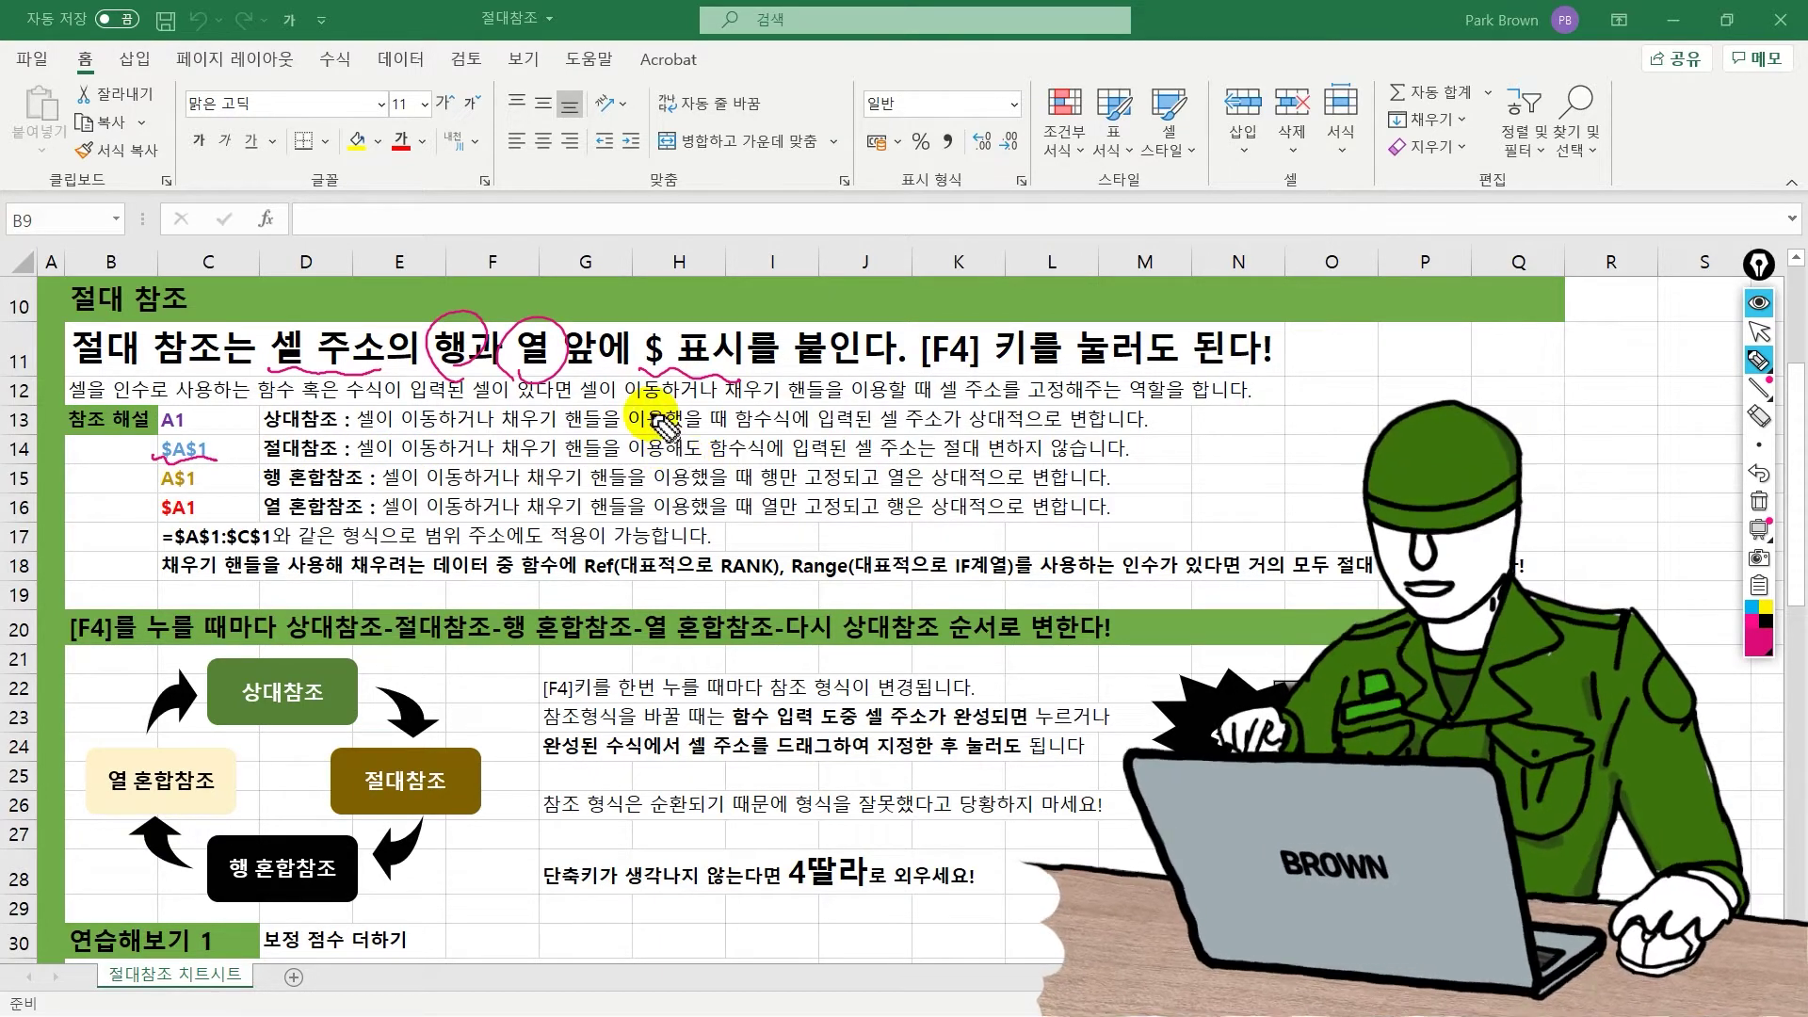
pyautogui.moveTo(929, 450); pyautogui.dragTo(1062, 471)
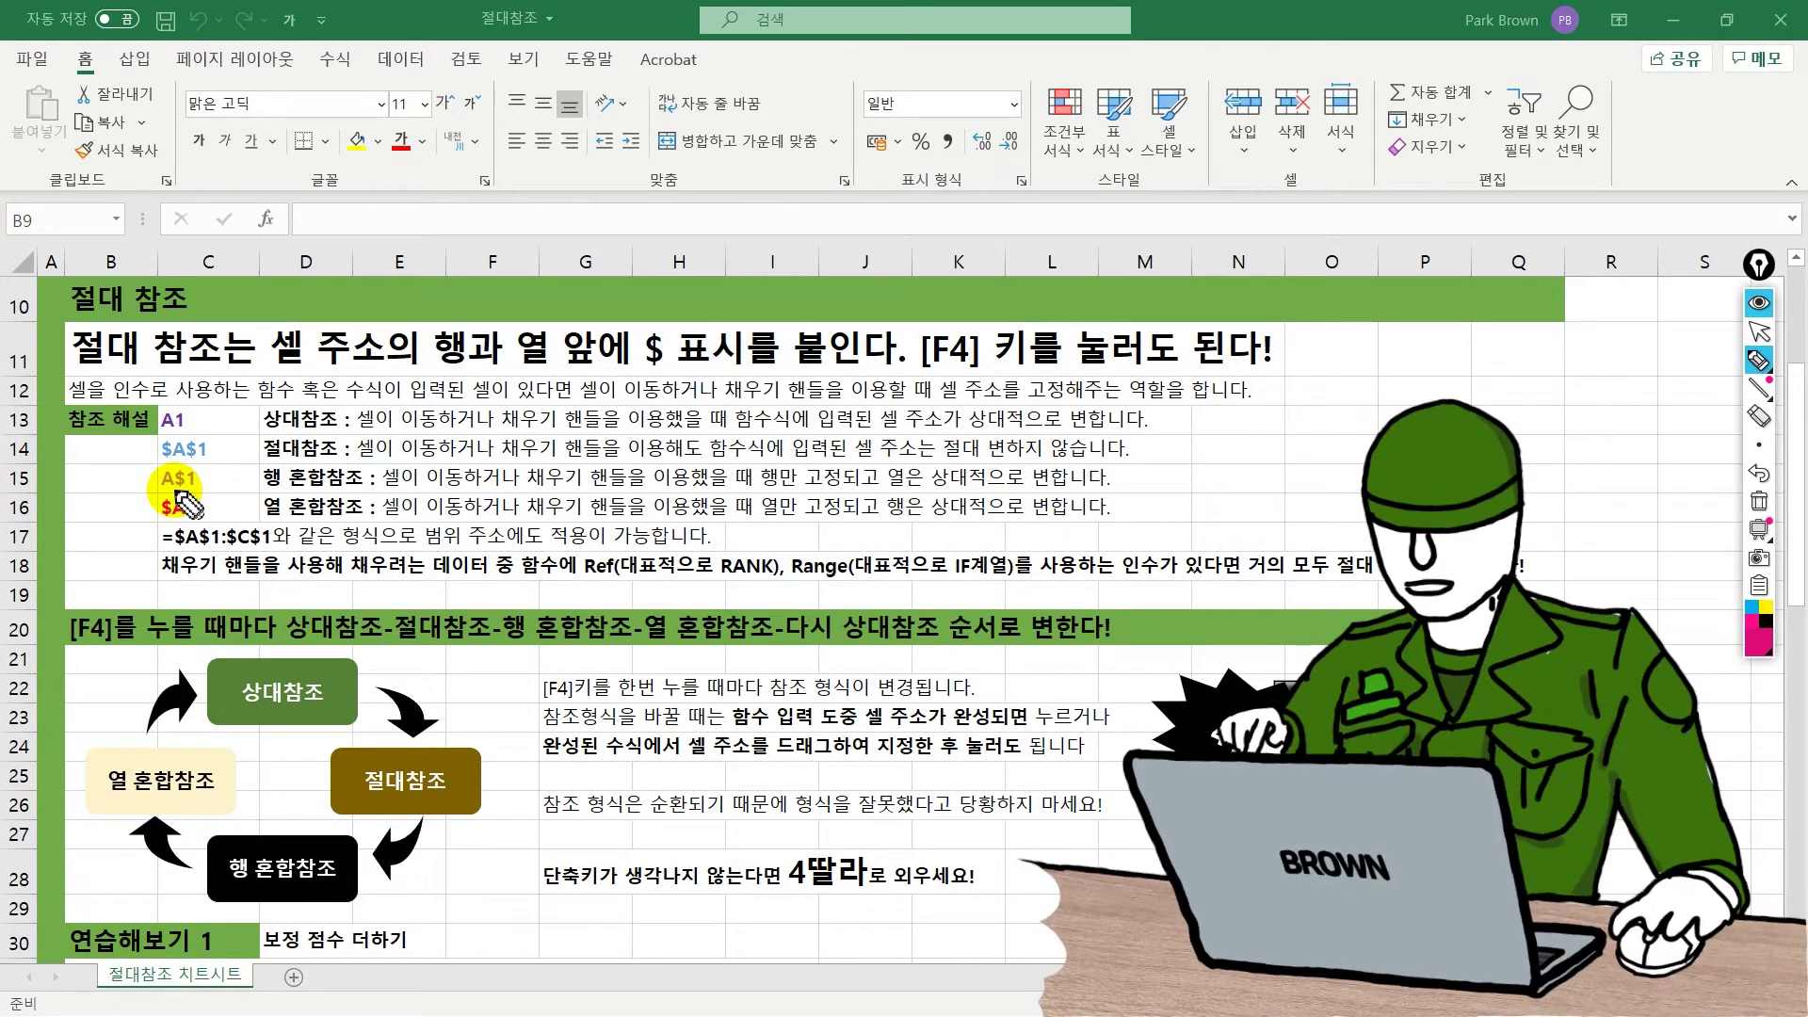
pyautogui.moveTo(181, 459)
pyautogui.mouseDown()
pyautogui.moveTo(164, 492)
pyautogui.moveTo(198, 470)
pyautogui.moveTo(367, 487)
pyautogui.mouseUp()
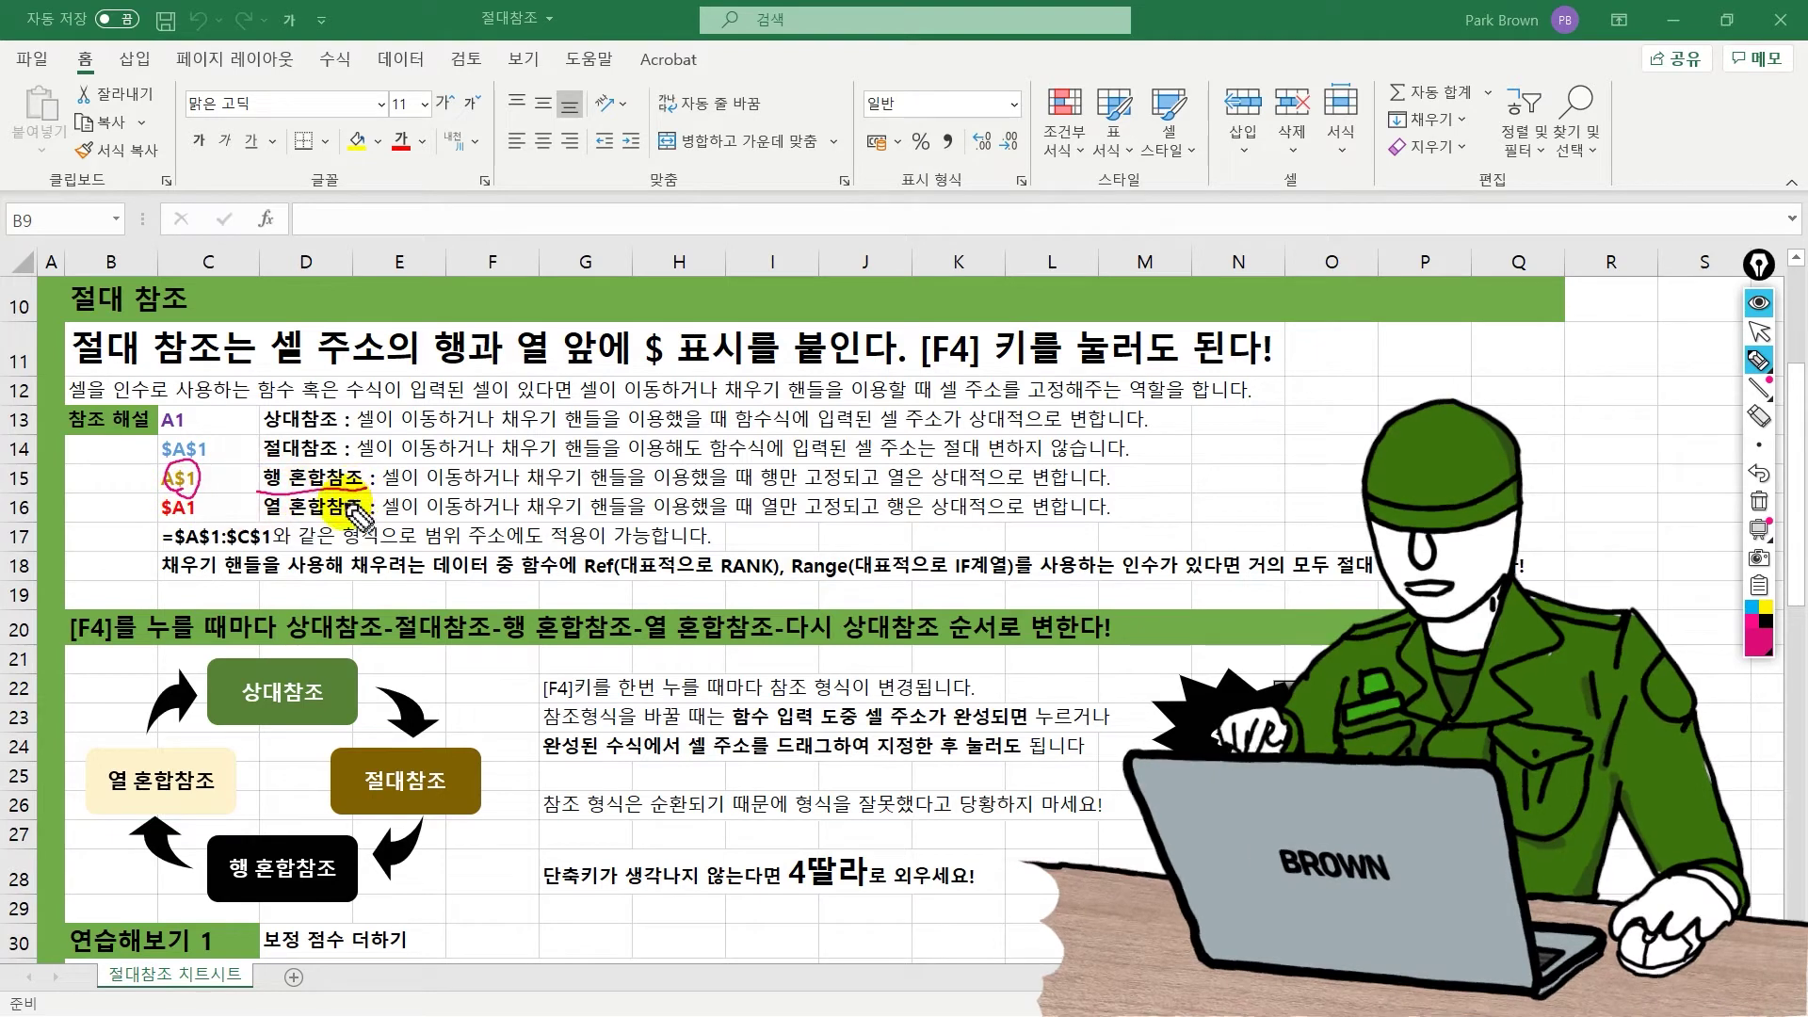
pyautogui.moveTo(169, 538)
pyautogui.mouseDown()
pyautogui.moveTo(189, 497)
pyautogui.moveTo(352, 519)
pyautogui.mouseUp()
# Step: Undo the latest pen strokes and turn off on-screen drawing
pyautogui.hotkey('ctrl', 'z')
pyautogui.hotkey('ctrl', 'z')
pyautogui.hotkey('ctrl', 'z')
pyautogui.hotkey('ctrl', 'shift', '1')
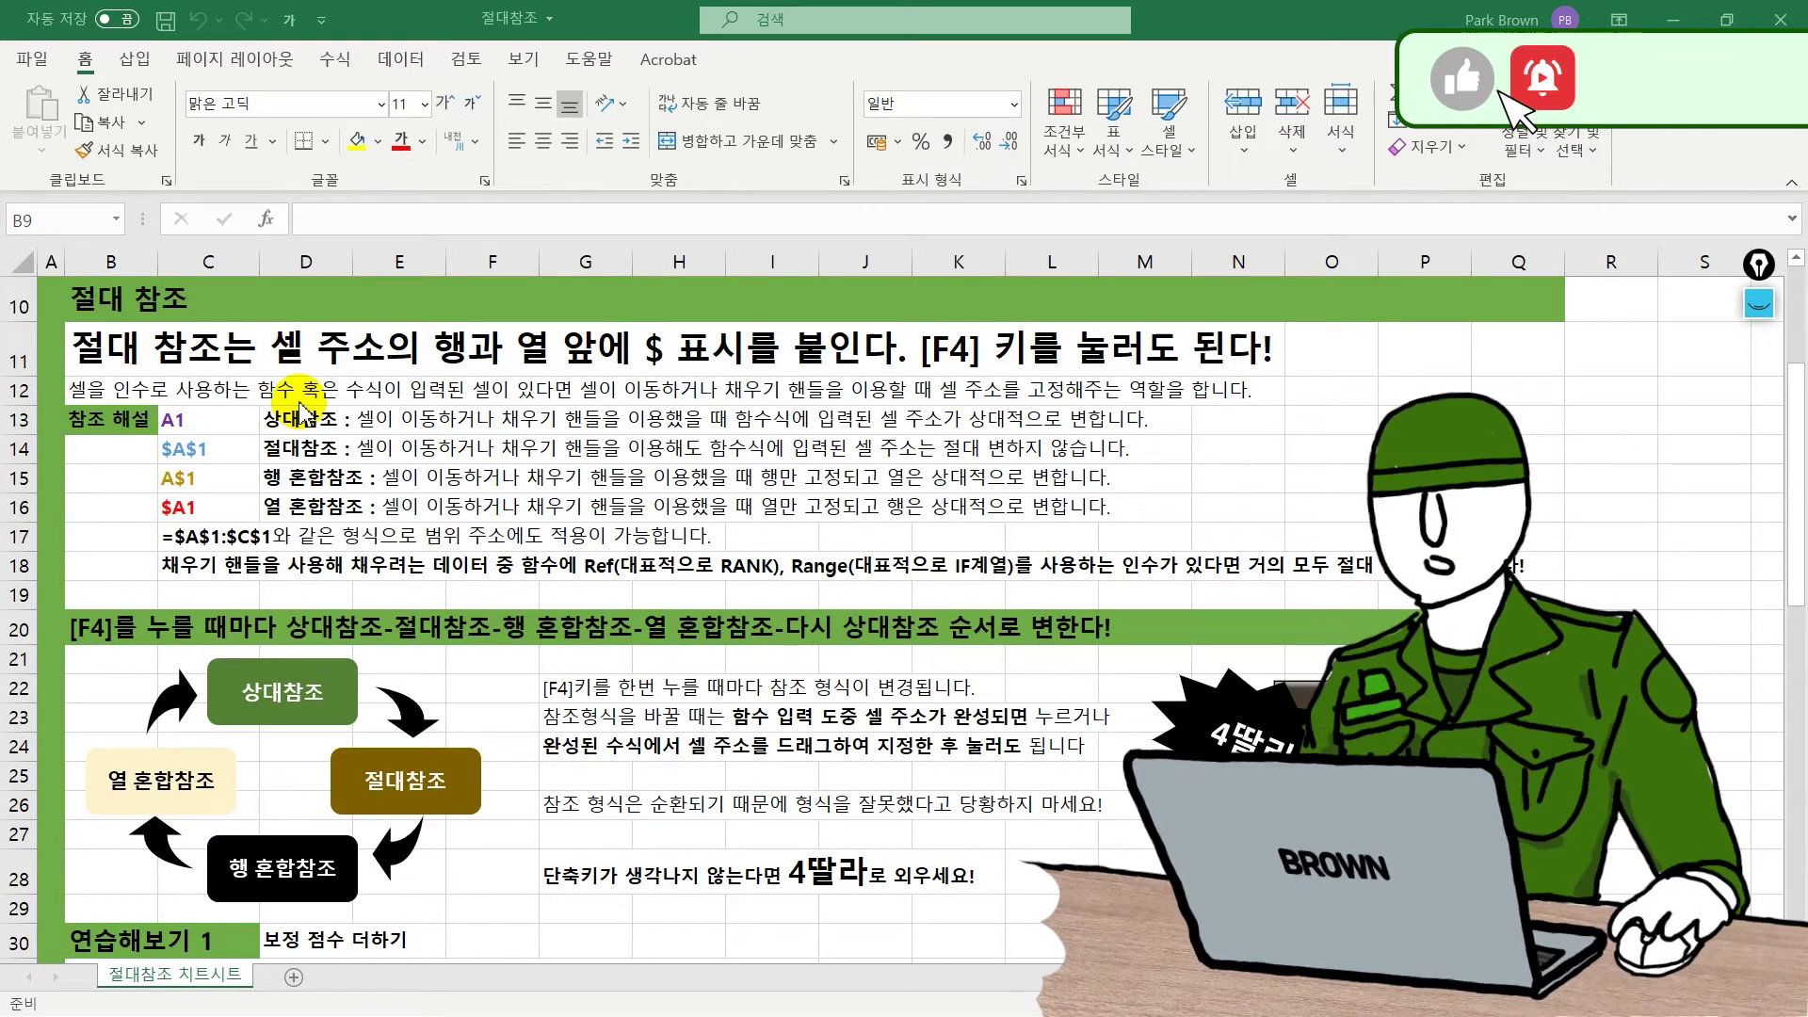
# Step: Turn drawing back on, circle $A1, underline $A$1:$C$1, and circle Ref and Range in row 18, then clear the marks
pyautogui.hotkey('ctrl', 'shift', '4')
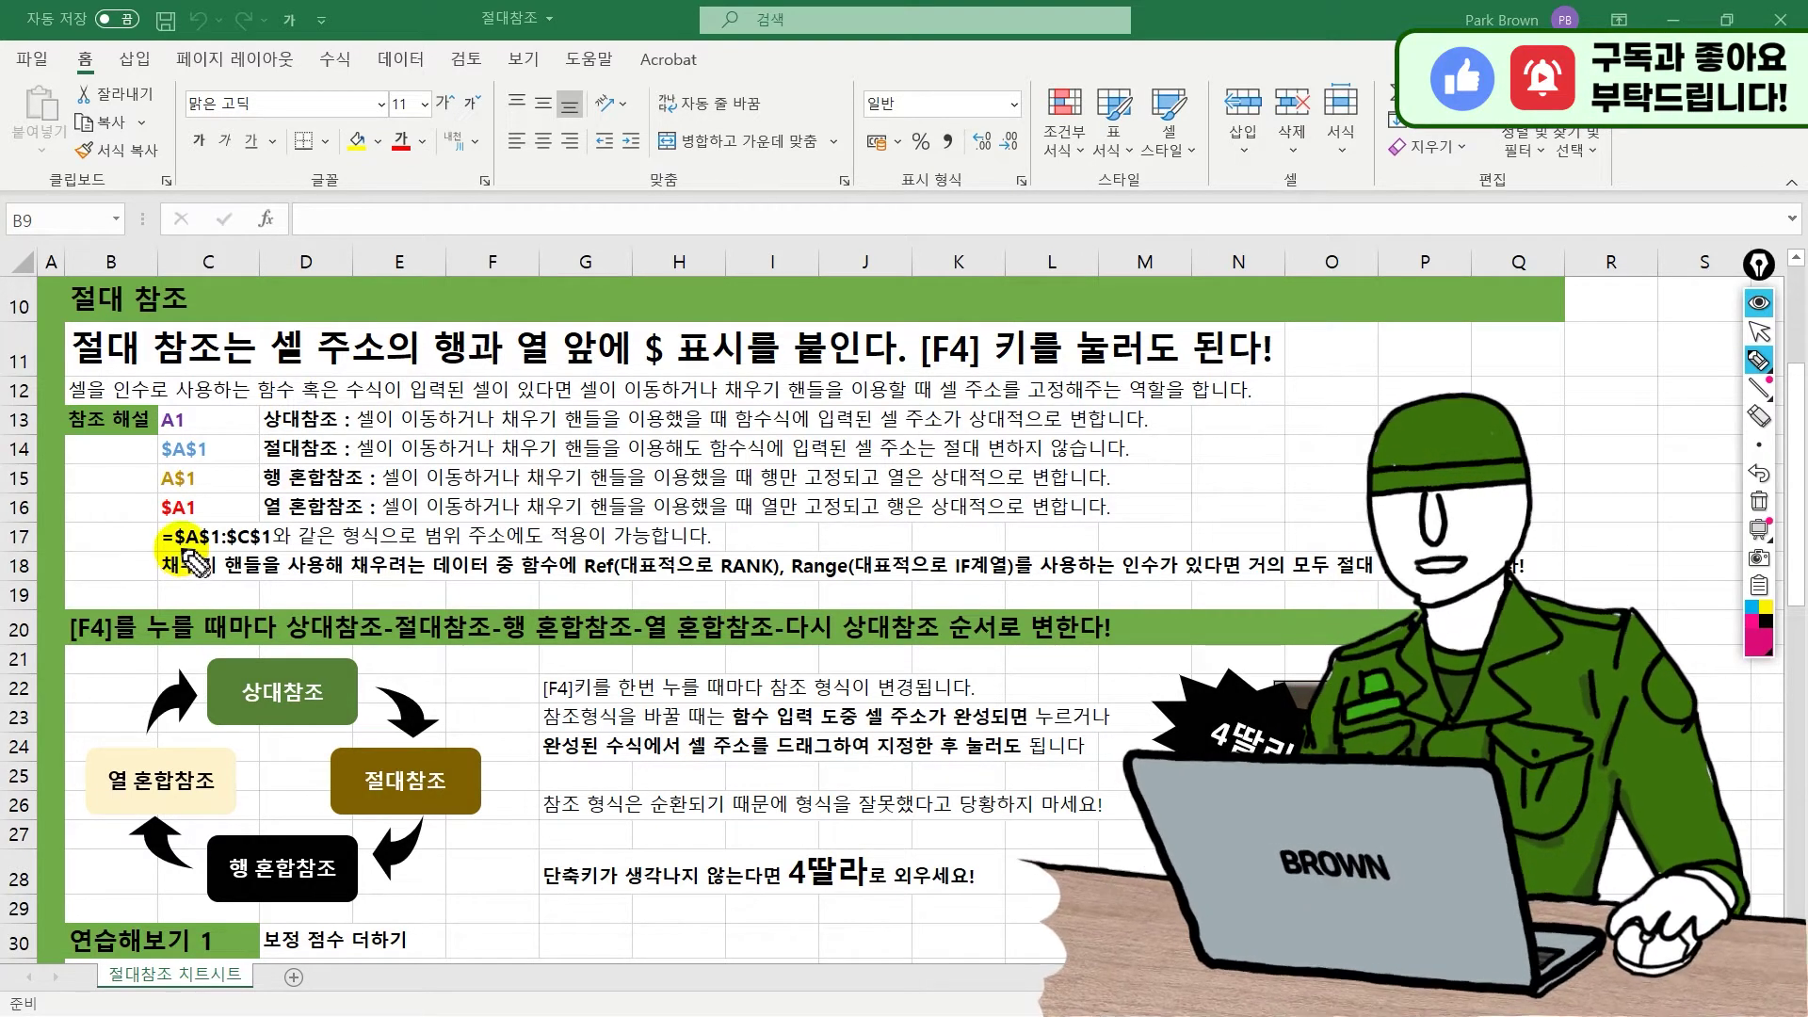
pyautogui.moveTo(191, 484); pyautogui.dragTo(271, 547)
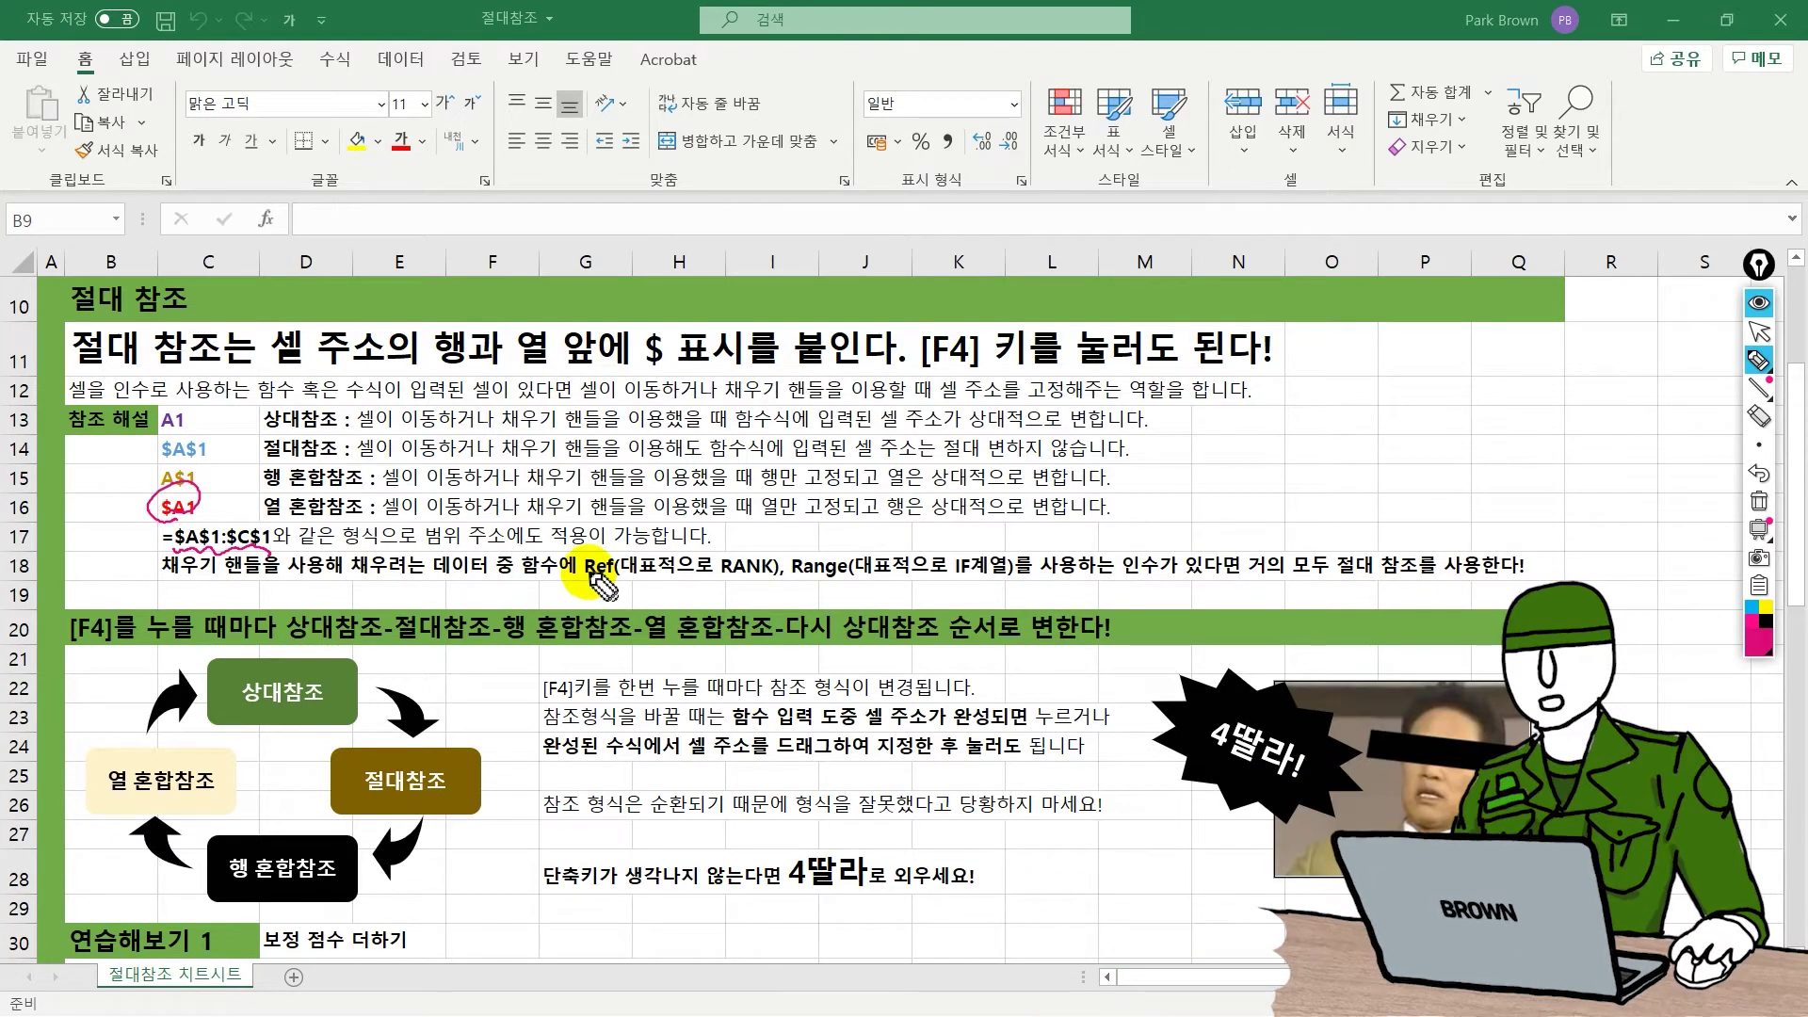
pyautogui.moveTo(597, 577)
pyautogui.mouseDown()
pyautogui.moveTo(565, 565)
pyautogui.moveTo(593, 591)
pyautogui.mouseUp()
pyautogui.moveTo(815, 591); pyautogui.dragTo(788, 589)
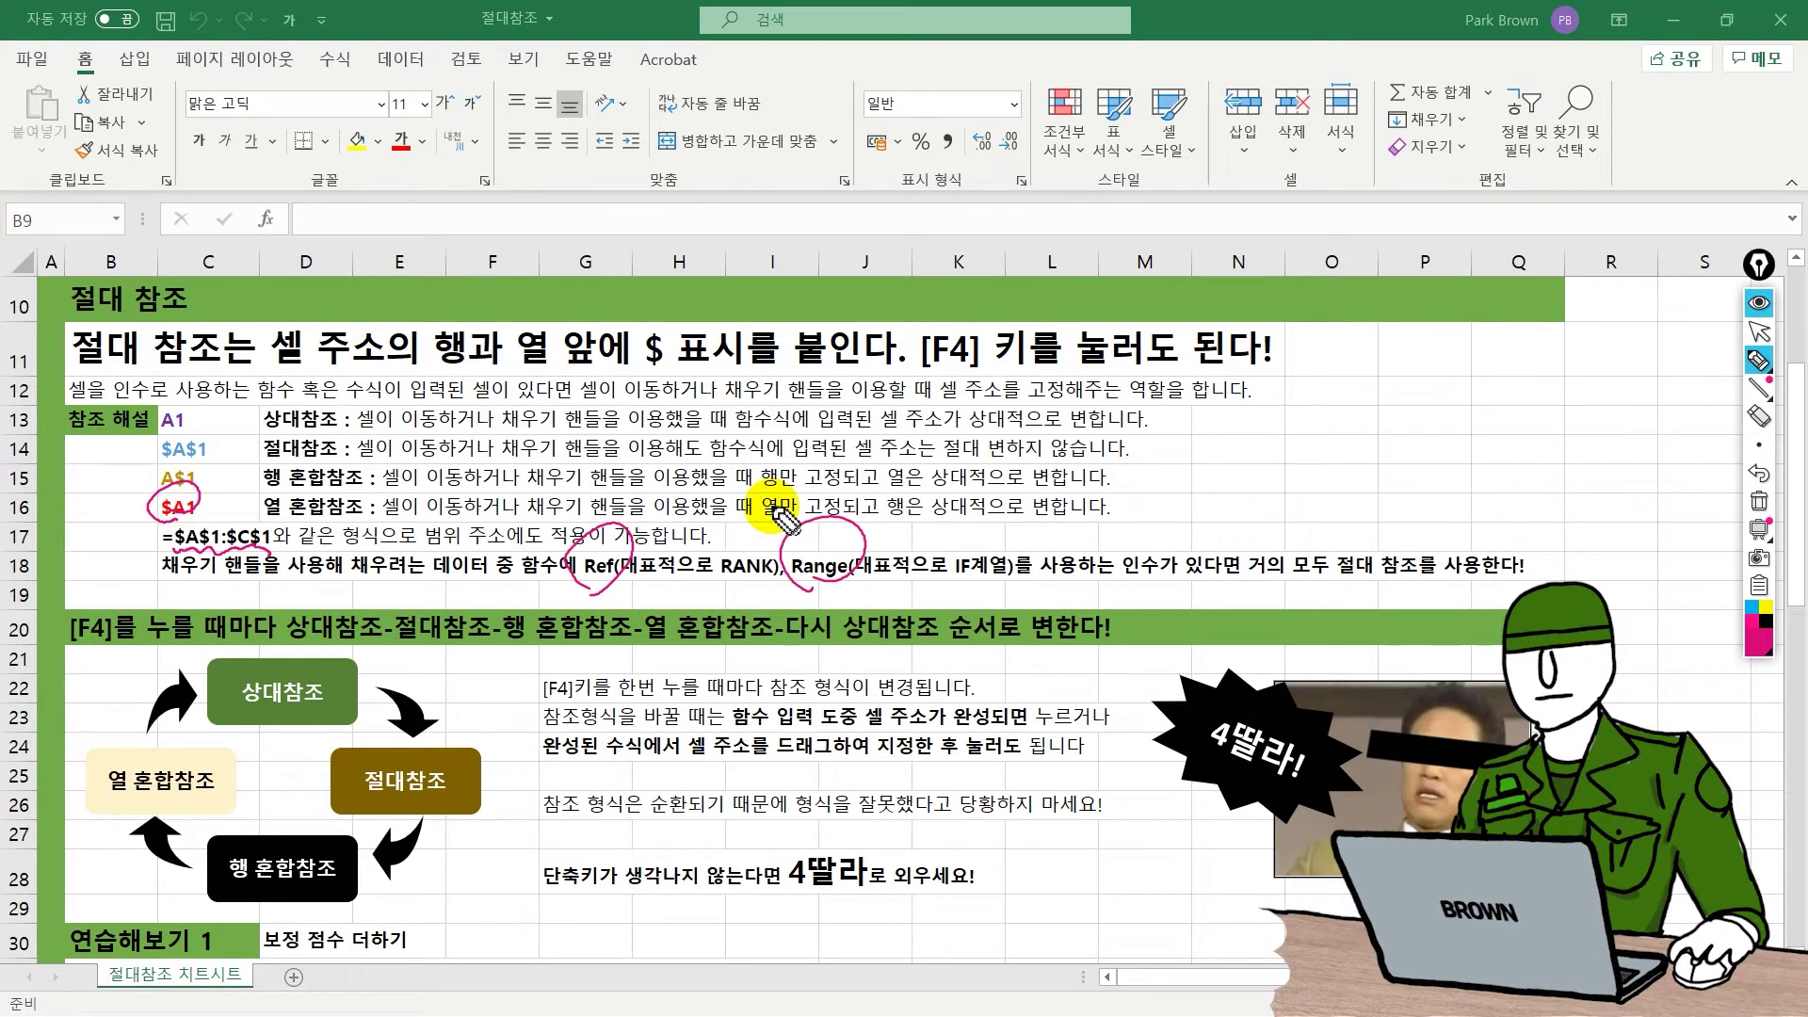
pyautogui.press('Escape')
# Step: In 연습해보기 1, circle the score 66 and the bonus 5, link them to 보정점수 with arrows, and underline =SCORE+가점 after clearing those marks
pyautogui.scroll(-3, 464, 421)
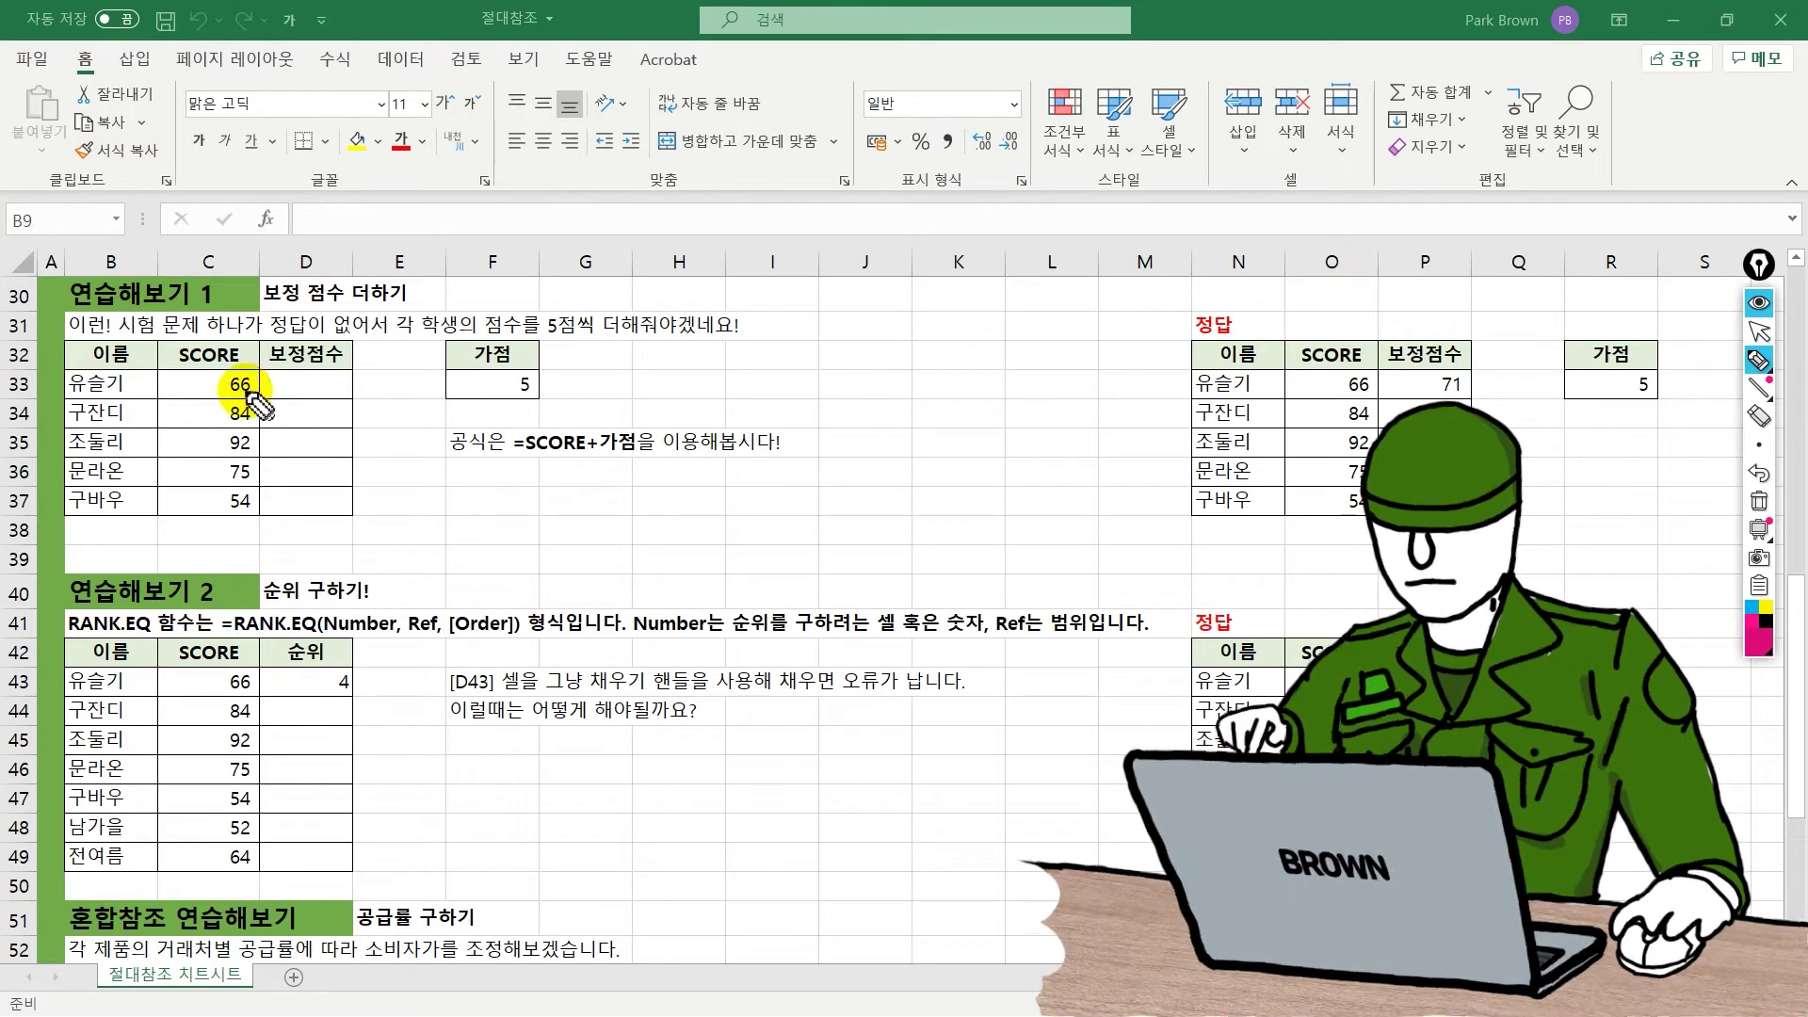
pyautogui.moveTo(213, 399); pyautogui.dragTo(214, 401)
pyautogui.moveTo(498, 396); pyautogui.dragTo(503, 399)
pyautogui.moveTo(247, 362)
pyautogui.mouseDown()
pyautogui.moveTo(421, 331)
pyautogui.moveTo(459, 356)
pyautogui.mouseUp()
pyautogui.moveTo(345, 393)
pyautogui.mouseDown()
pyautogui.moveTo(443, 403)
pyautogui.moveTo(345, 423)
pyautogui.mouseUp()
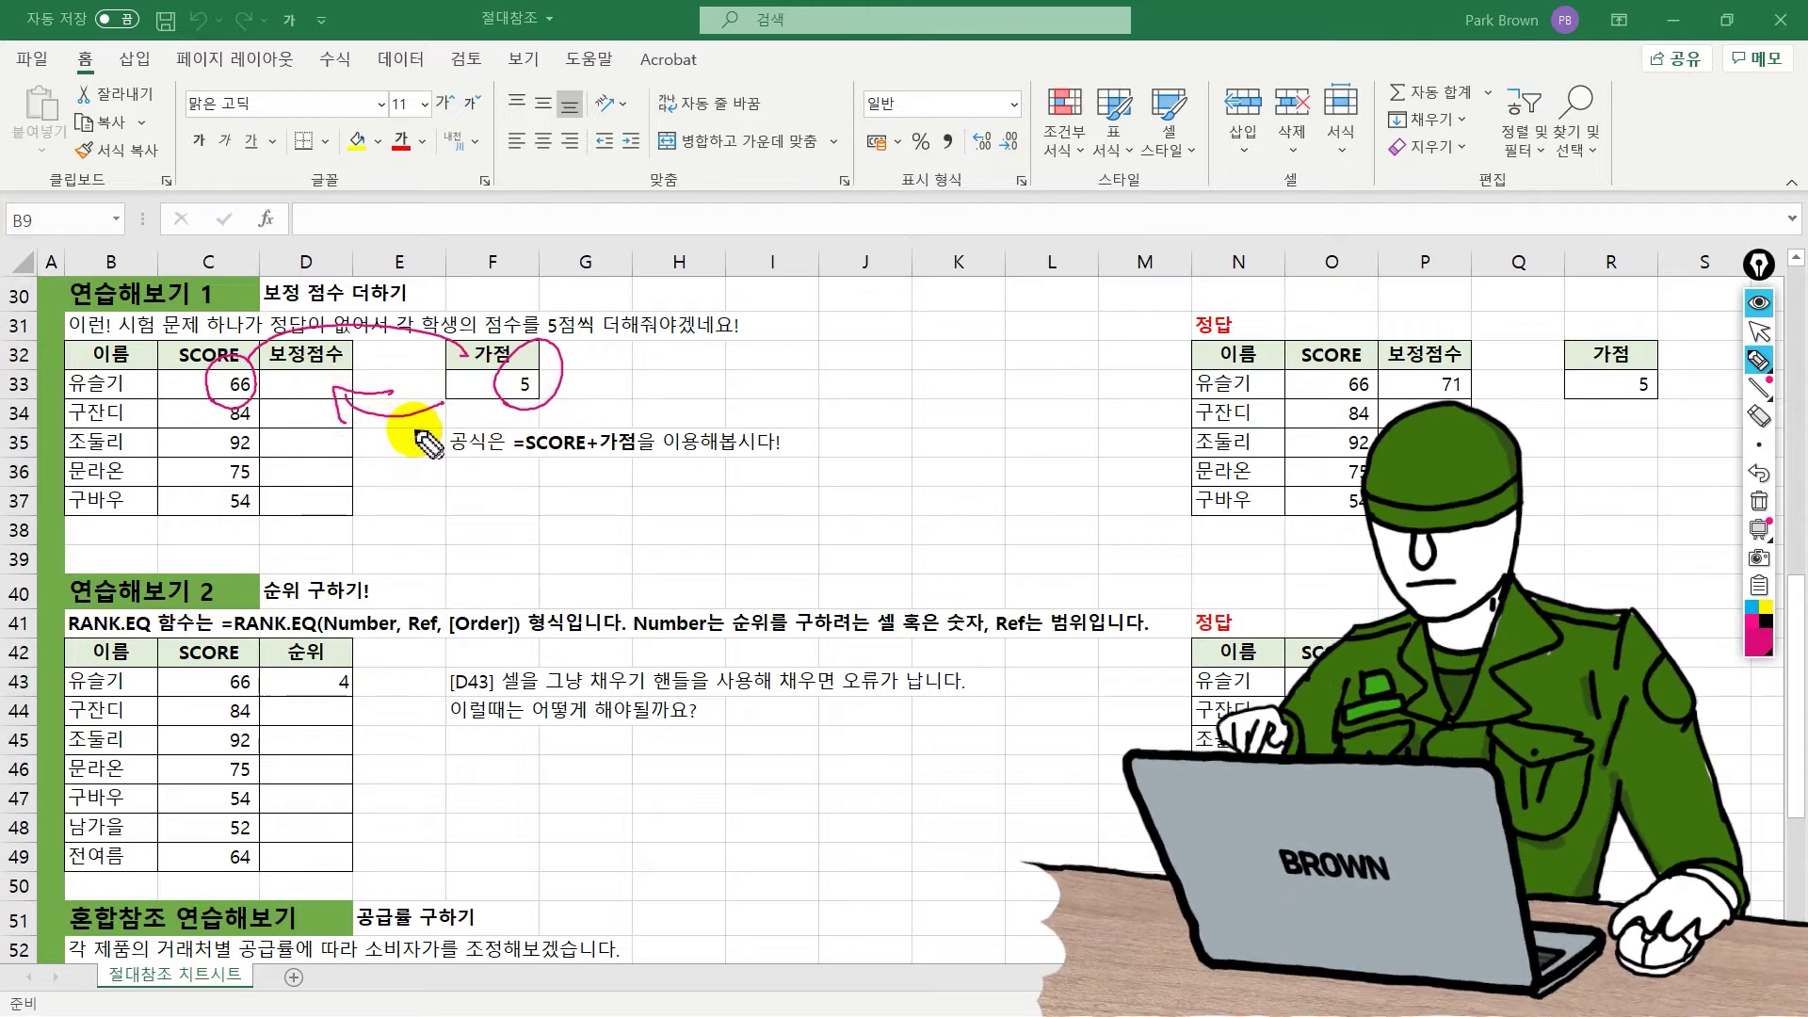
pyautogui.hotkey('ctrl', 'shift', '7')
pyautogui.moveTo(508, 450); pyautogui.dragTo(626, 458)
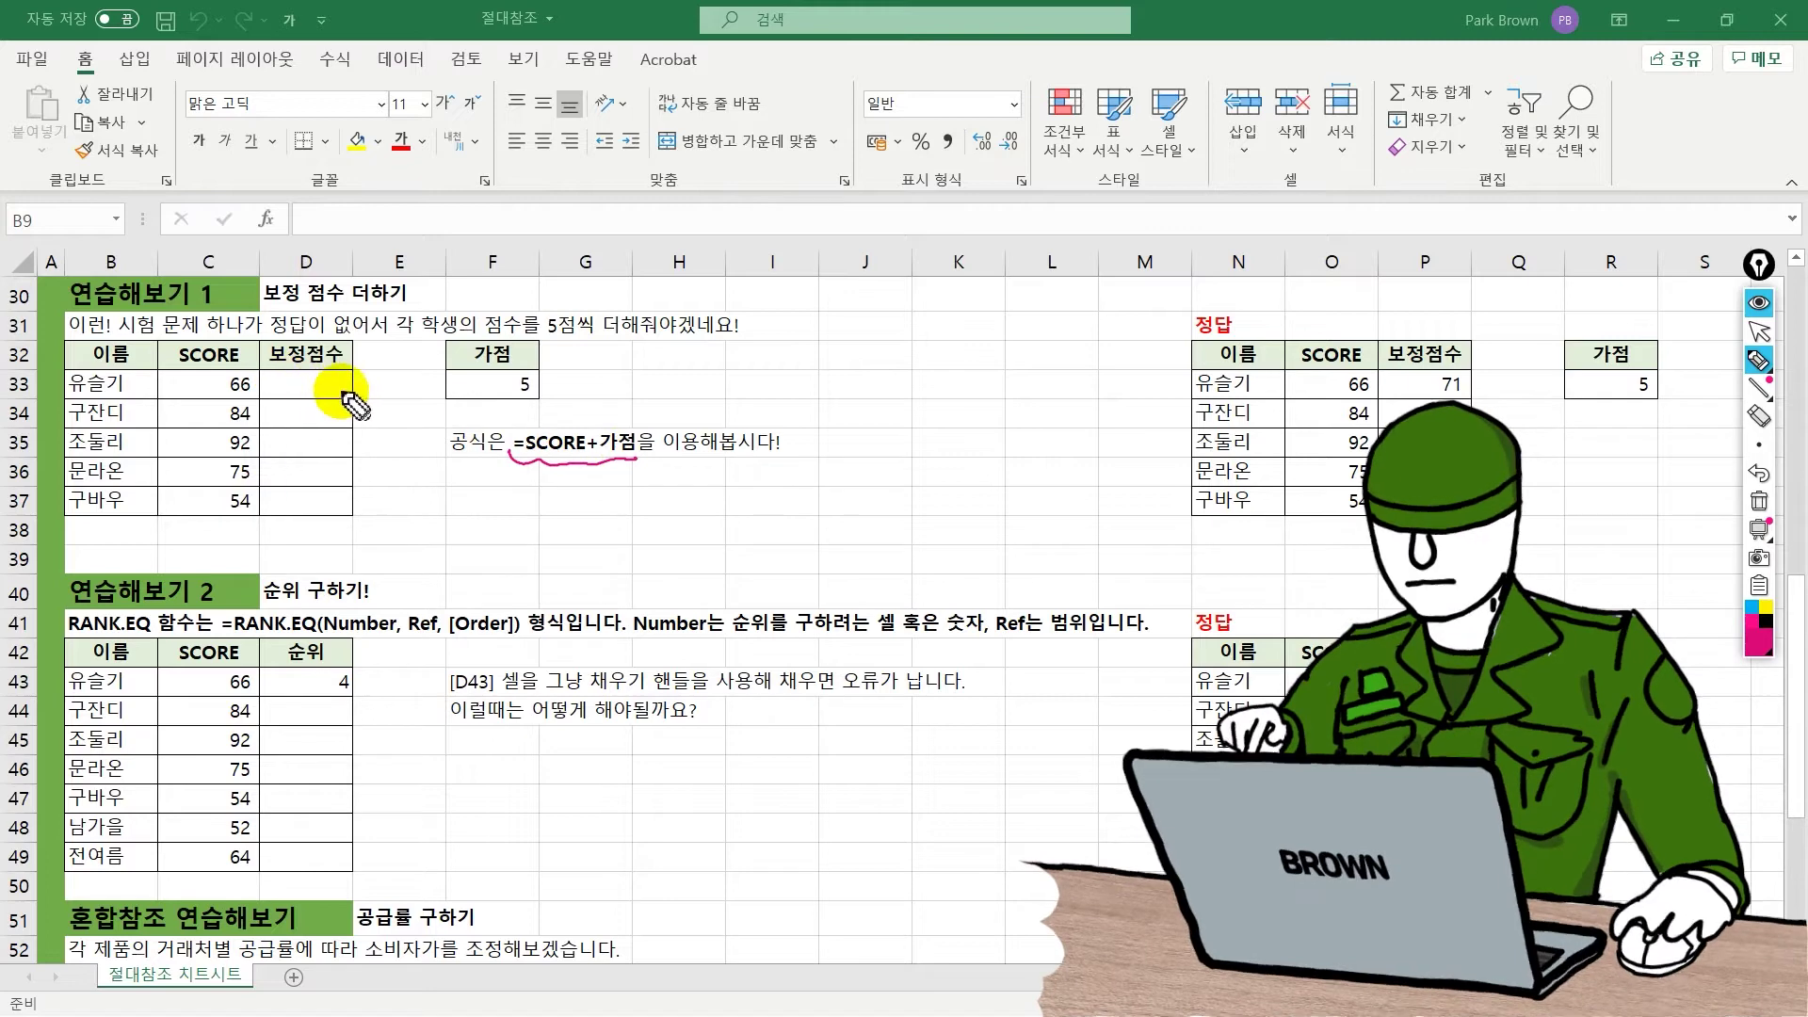
# Step: Draw a downward arrow along the 보정점수 column, underline SCORE, tick each score in C33:C37 and circle the bonus 5
pyautogui.moveTo(352, 397)
pyautogui.mouseDown()
pyautogui.moveTo(348, 497)
pyautogui.moveTo(365, 491)
pyautogui.mouseUp()
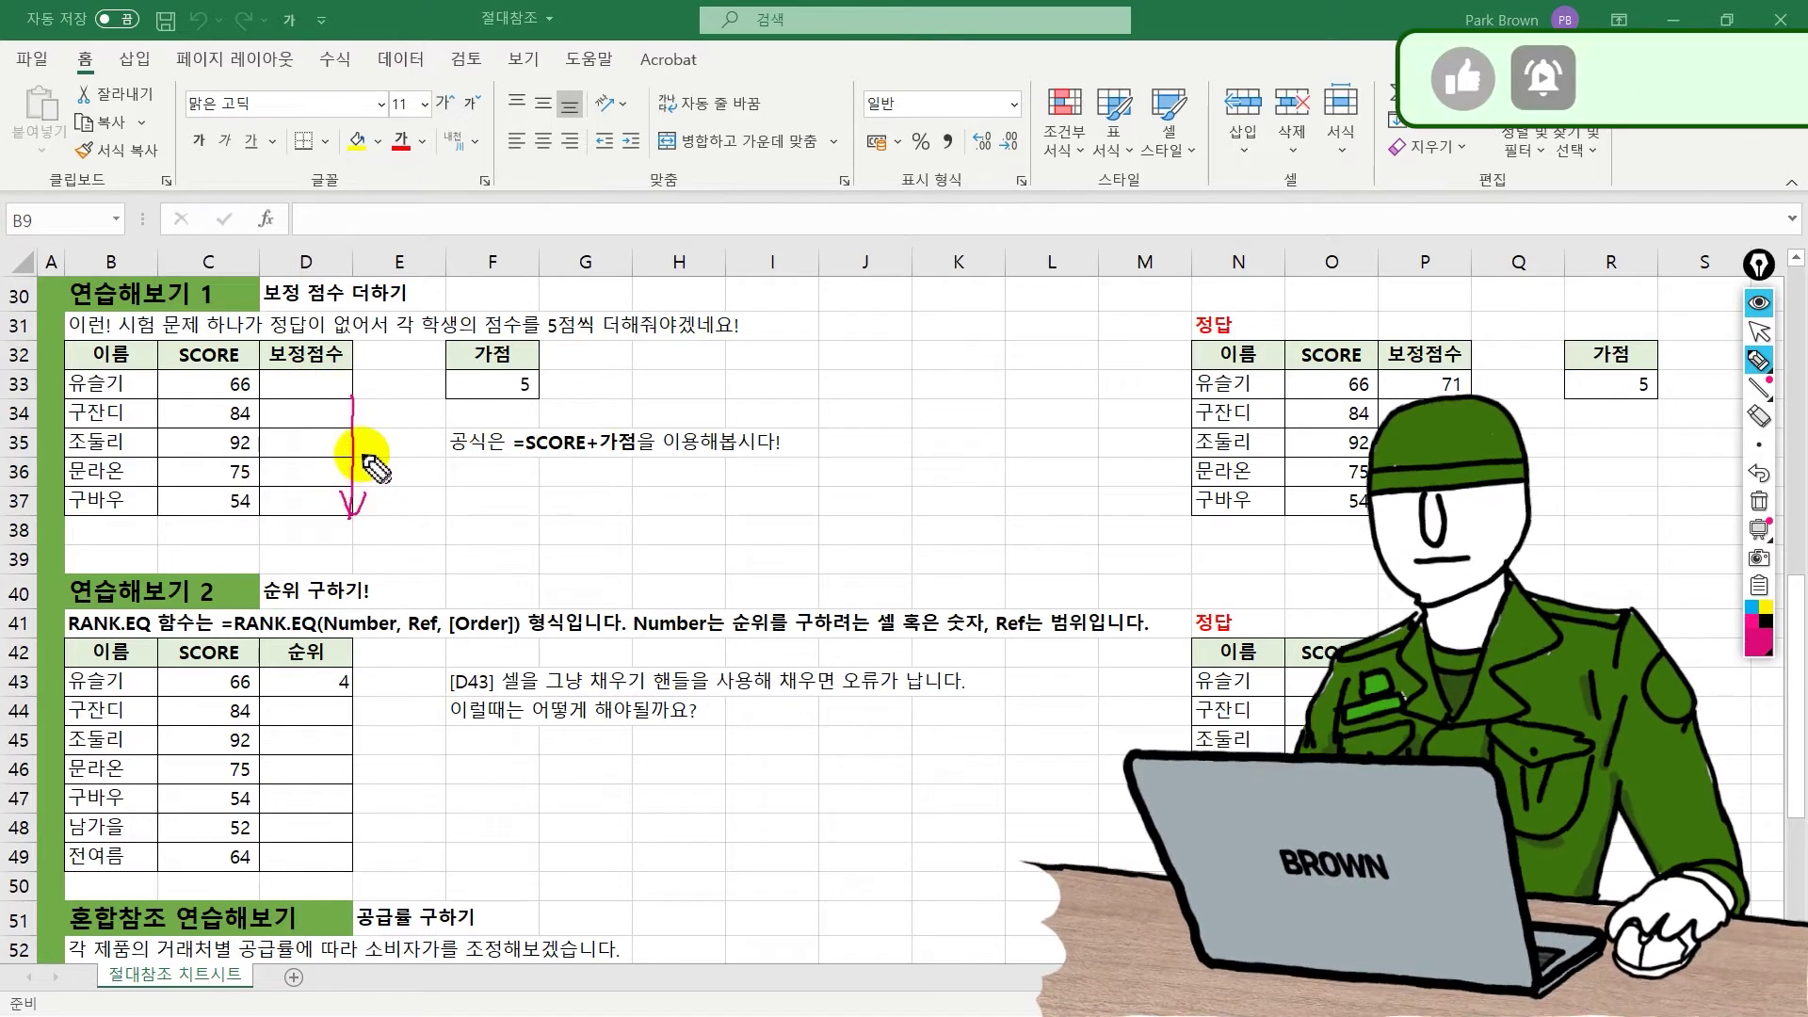
pyautogui.moveTo(517, 457); pyautogui.dragTo(580, 459)
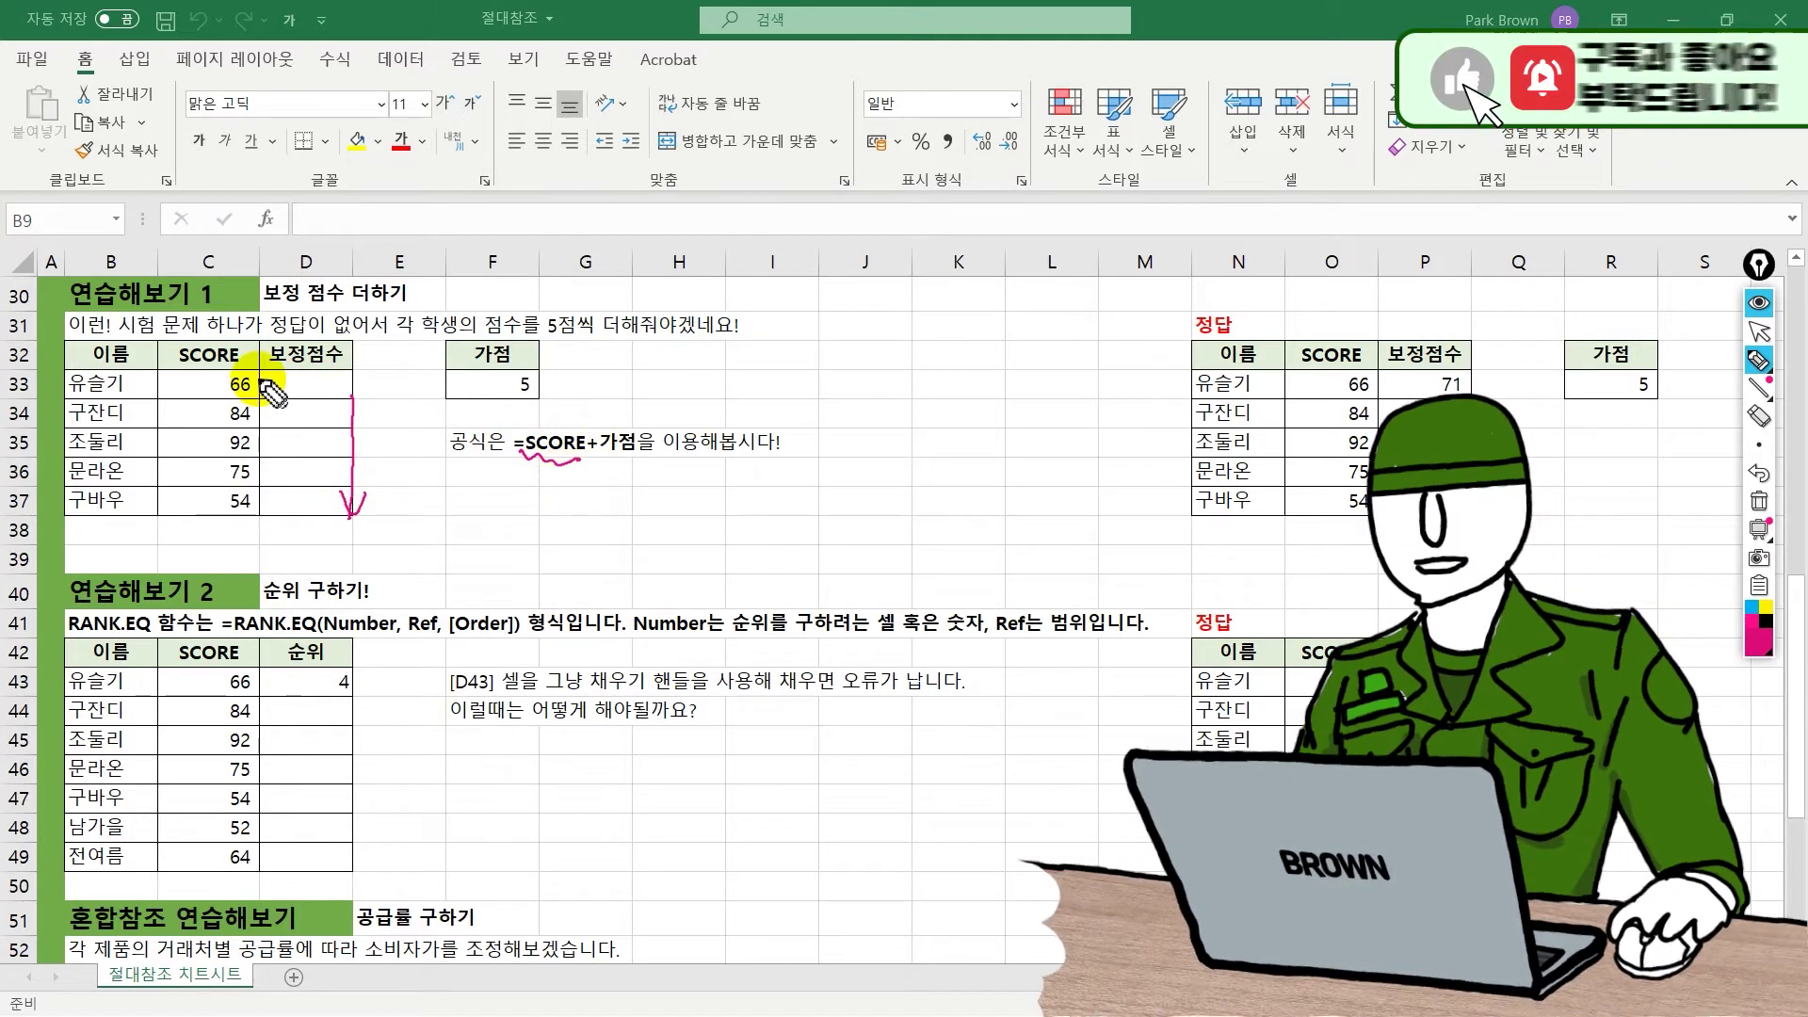
pyautogui.moveTo(254, 383)
pyautogui.mouseDown()
pyautogui.moveTo(273, 384)
pyautogui.moveTo(273, 474)
pyautogui.mouseUp()
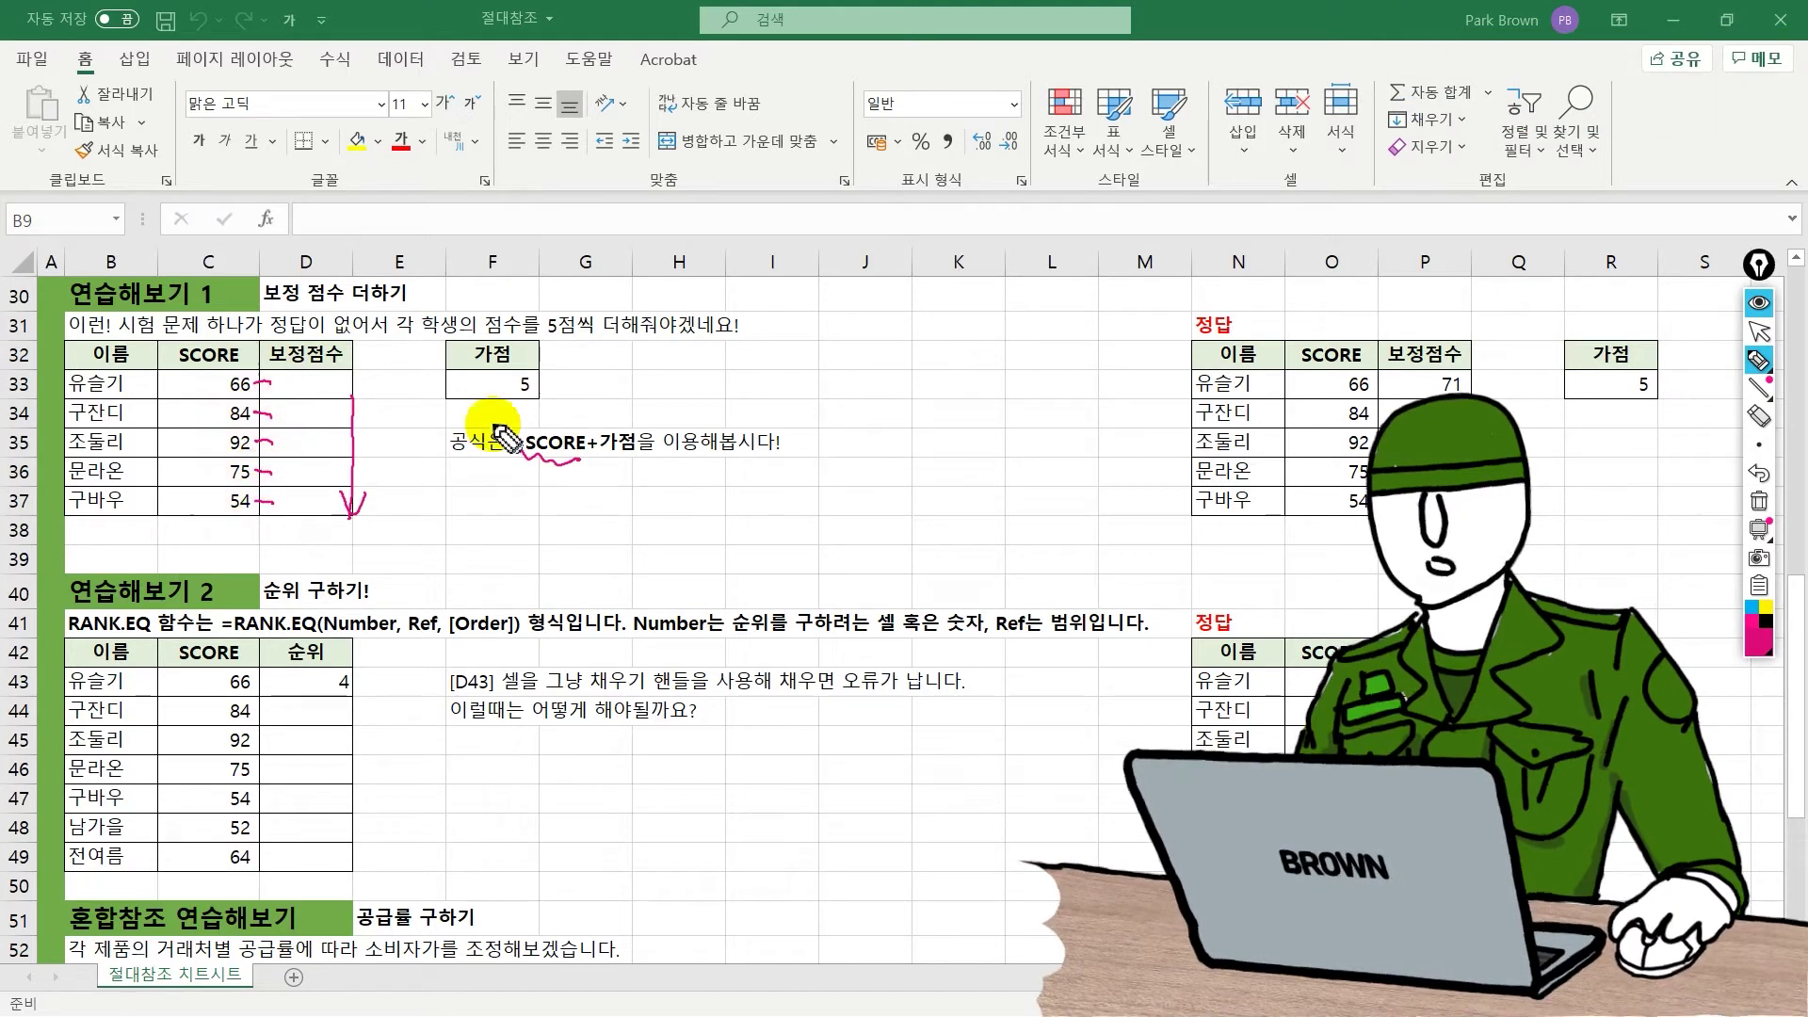
pyautogui.moveTo(513, 400)
pyautogui.mouseDown()
pyautogui.moveTo(546, 369)
pyautogui.moveTo(520, 411)
pyautogui.mouseUp()
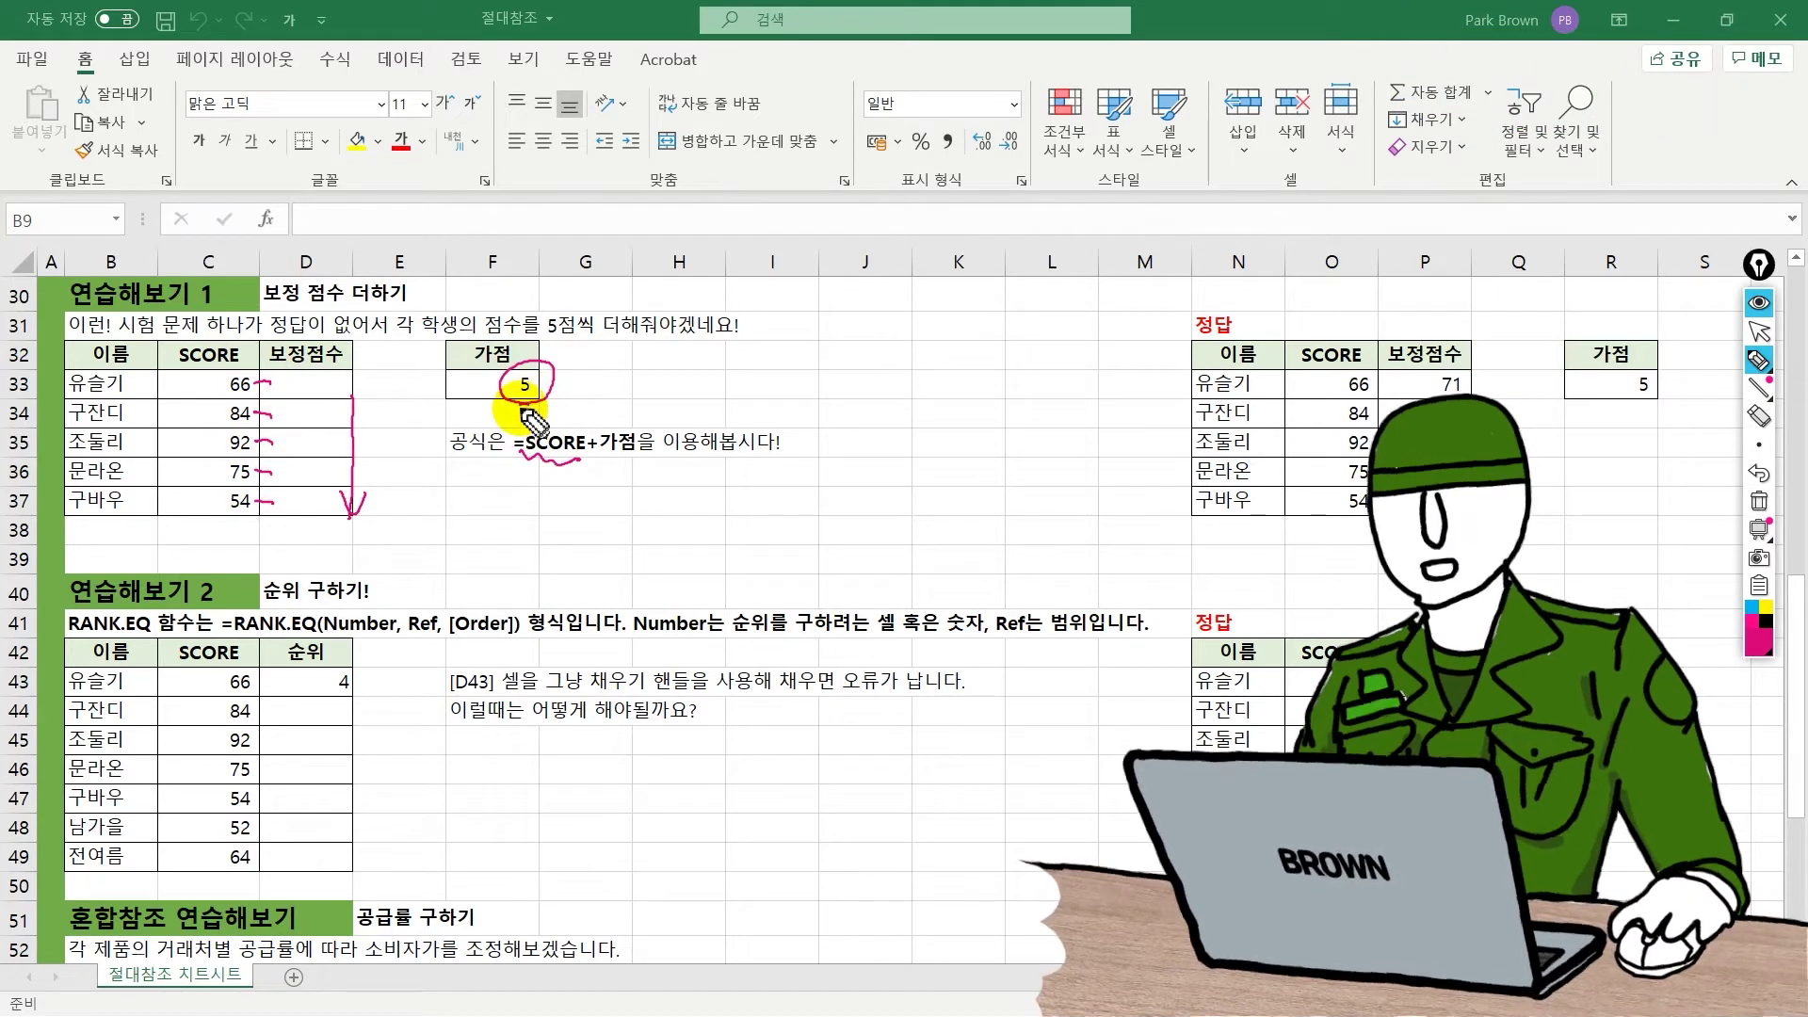
# Step: Underline 가점 and handwrite 상대 under SCORE and 절대 under 가점 in the formula hint
pyautogui.moveTo(514, 419)
pyautogui.mouseDown()
pyautogui.moveTo(538, 491)
pyautogui.moveTo(599, 477)
pyautogui.moveTo(593, 509)
pyautogui.moveTo(625, 455)
pyautogui.moveTo(650, 458)
pyautogui.moveTo(617, 490)
pyautogui.mouseUp()
pyautogui.moveTo(630, 480); pyautogui.dragTo(648, 496)
pyautogui.moveTo(632, 501); pyautogui.dragTo(657, 502)
pyautogui.moveTo(658, 474); pyautogui.dragTo(672, 491)
pyautogui.moveTo(686, 460); pyautogui.dragTo(682, 509)
# Step: Enter the formula =C33+F33 in D33 to add the bonus to the first score
pyautogui.doubleClick(313, 392)
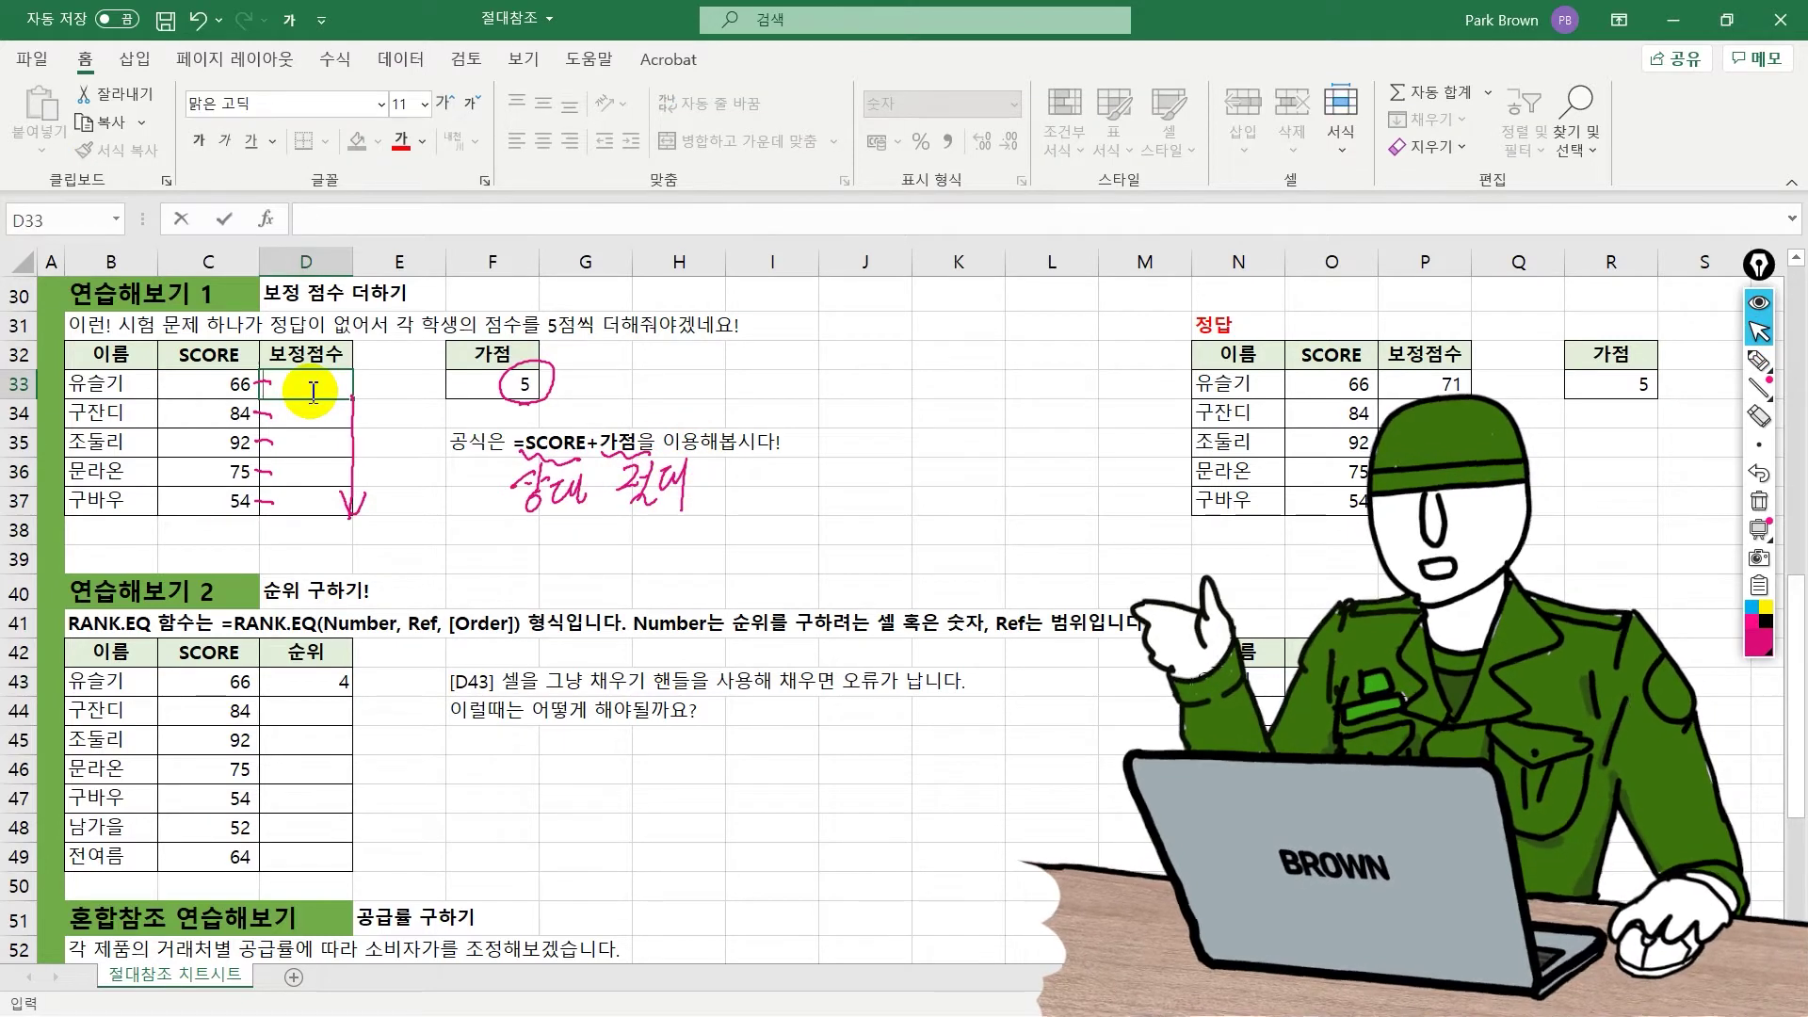
pyautogui.write('=')
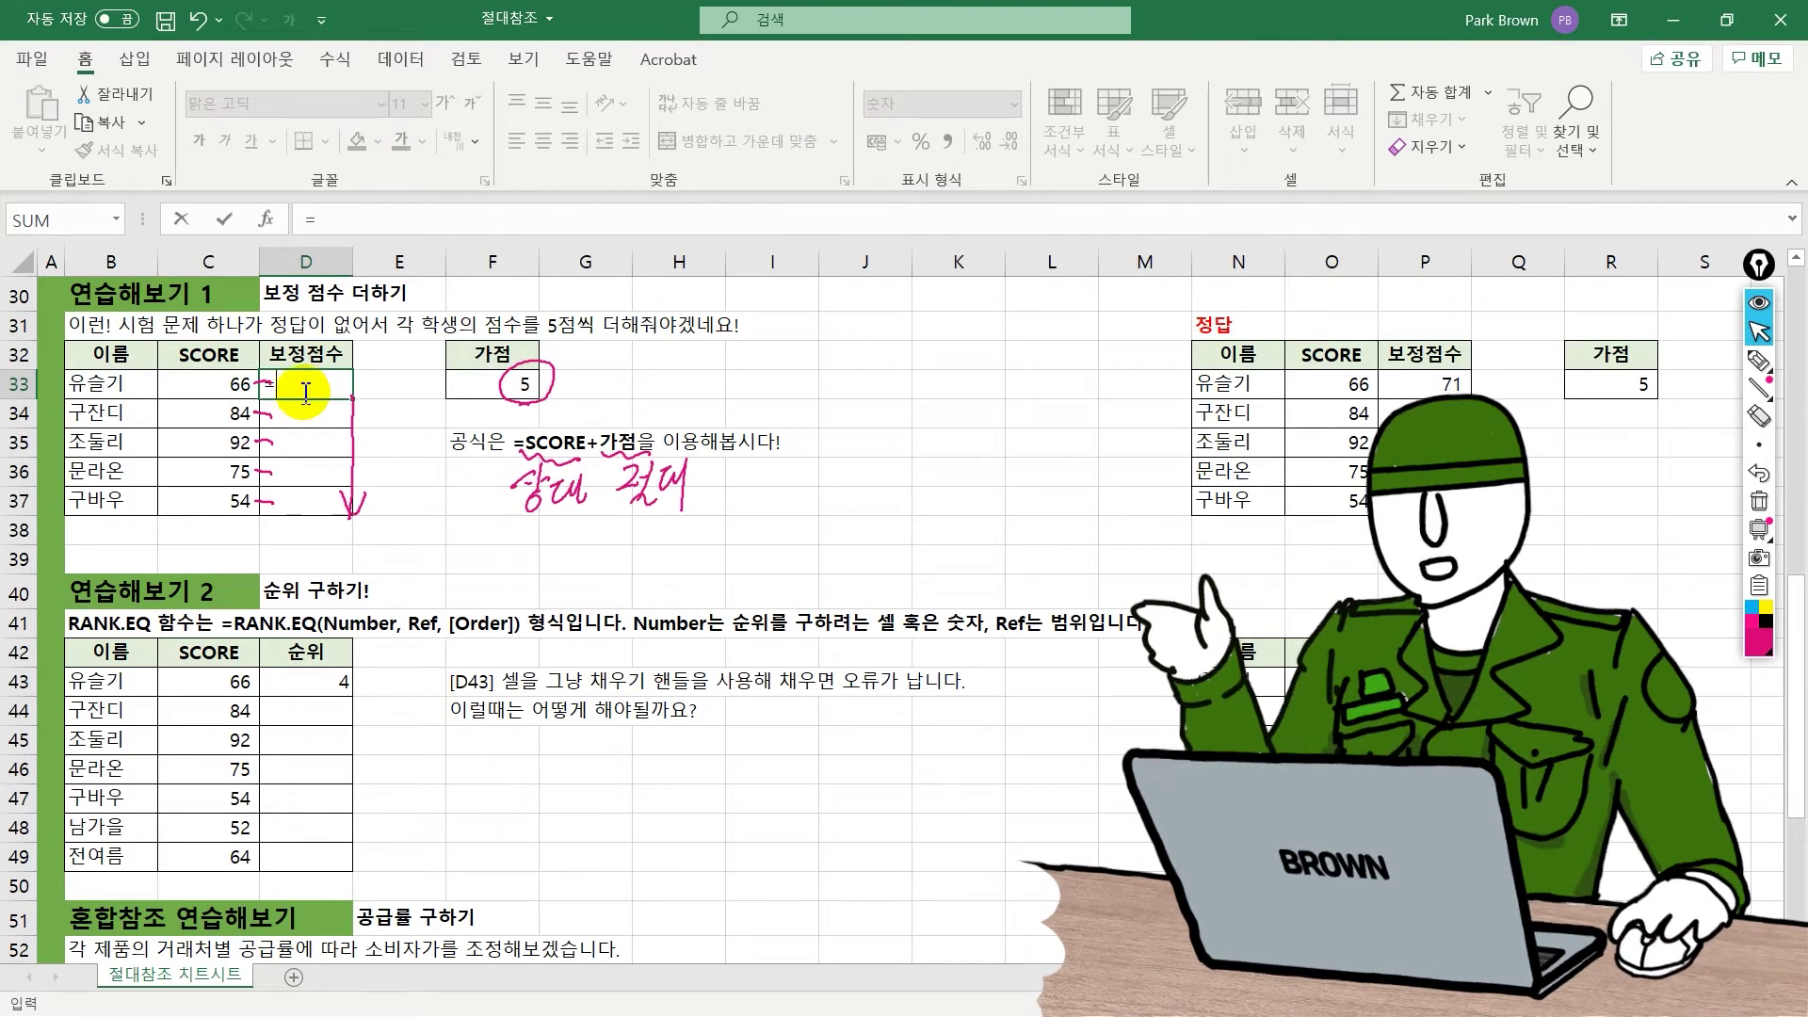
pyautogui.click(229, 383)
pyautogui.write('+')
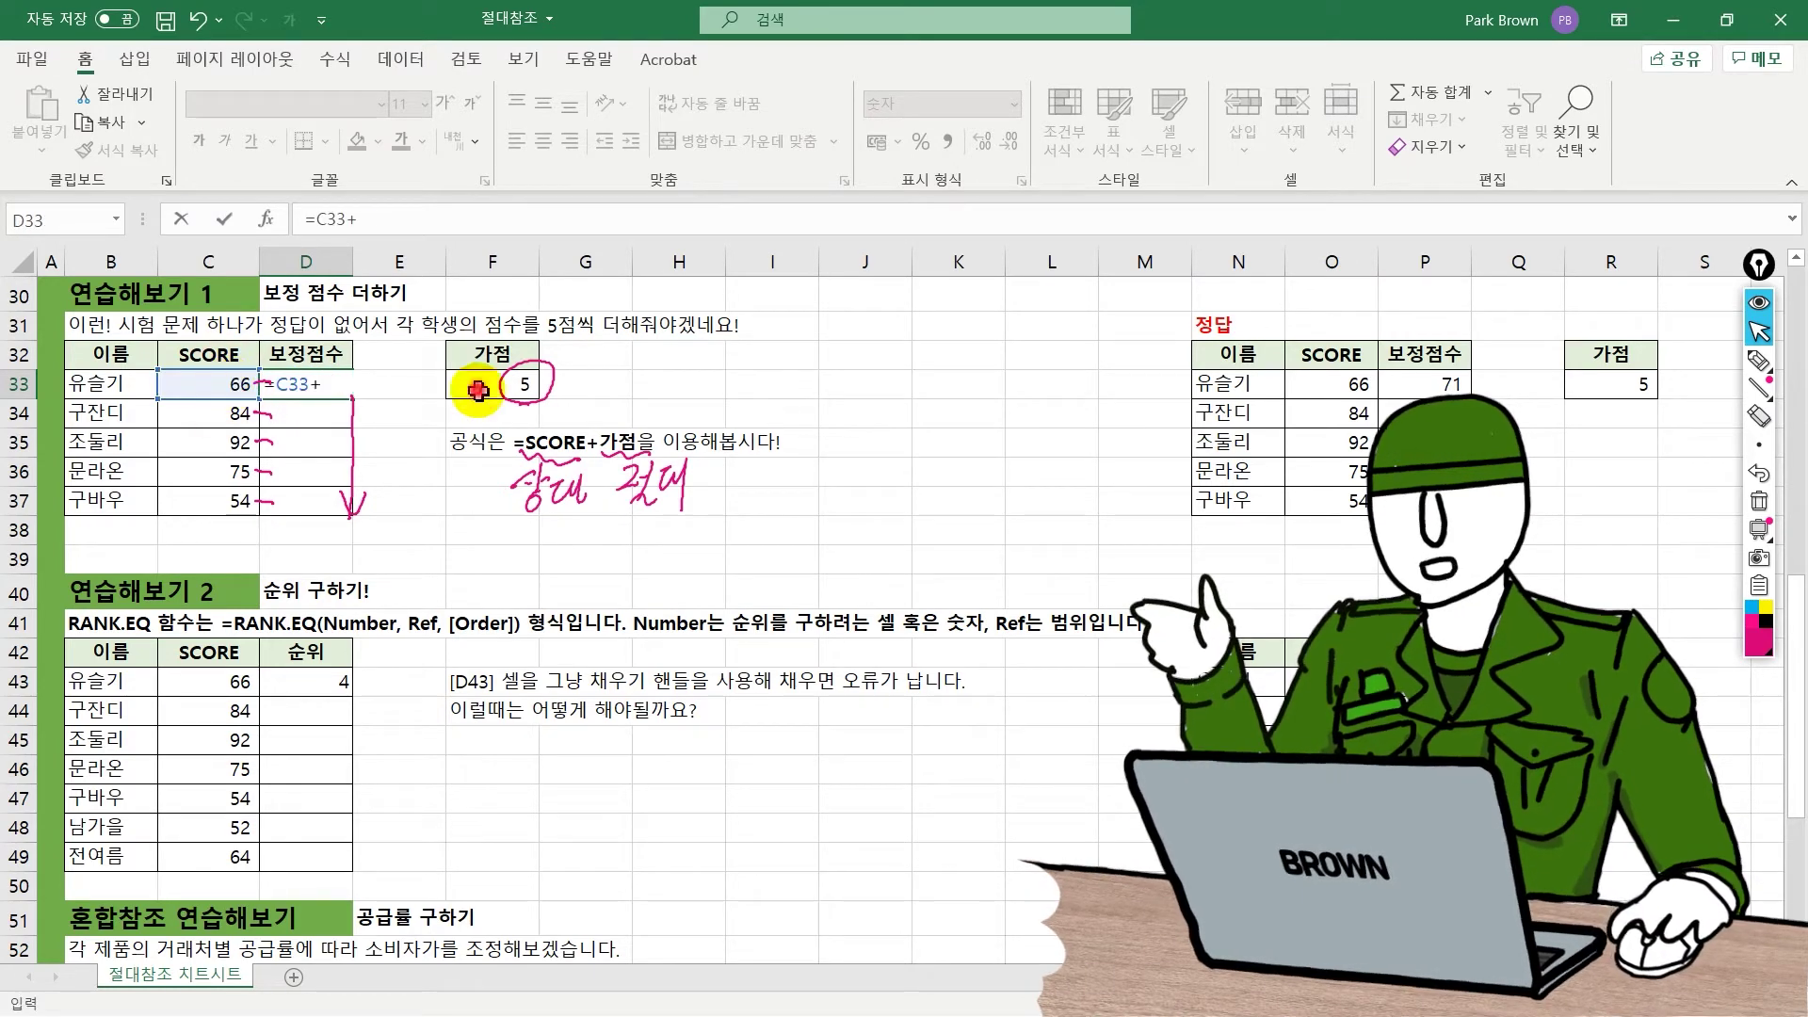
pyautogui.click(480, 386)
pyautogui.press('Return')
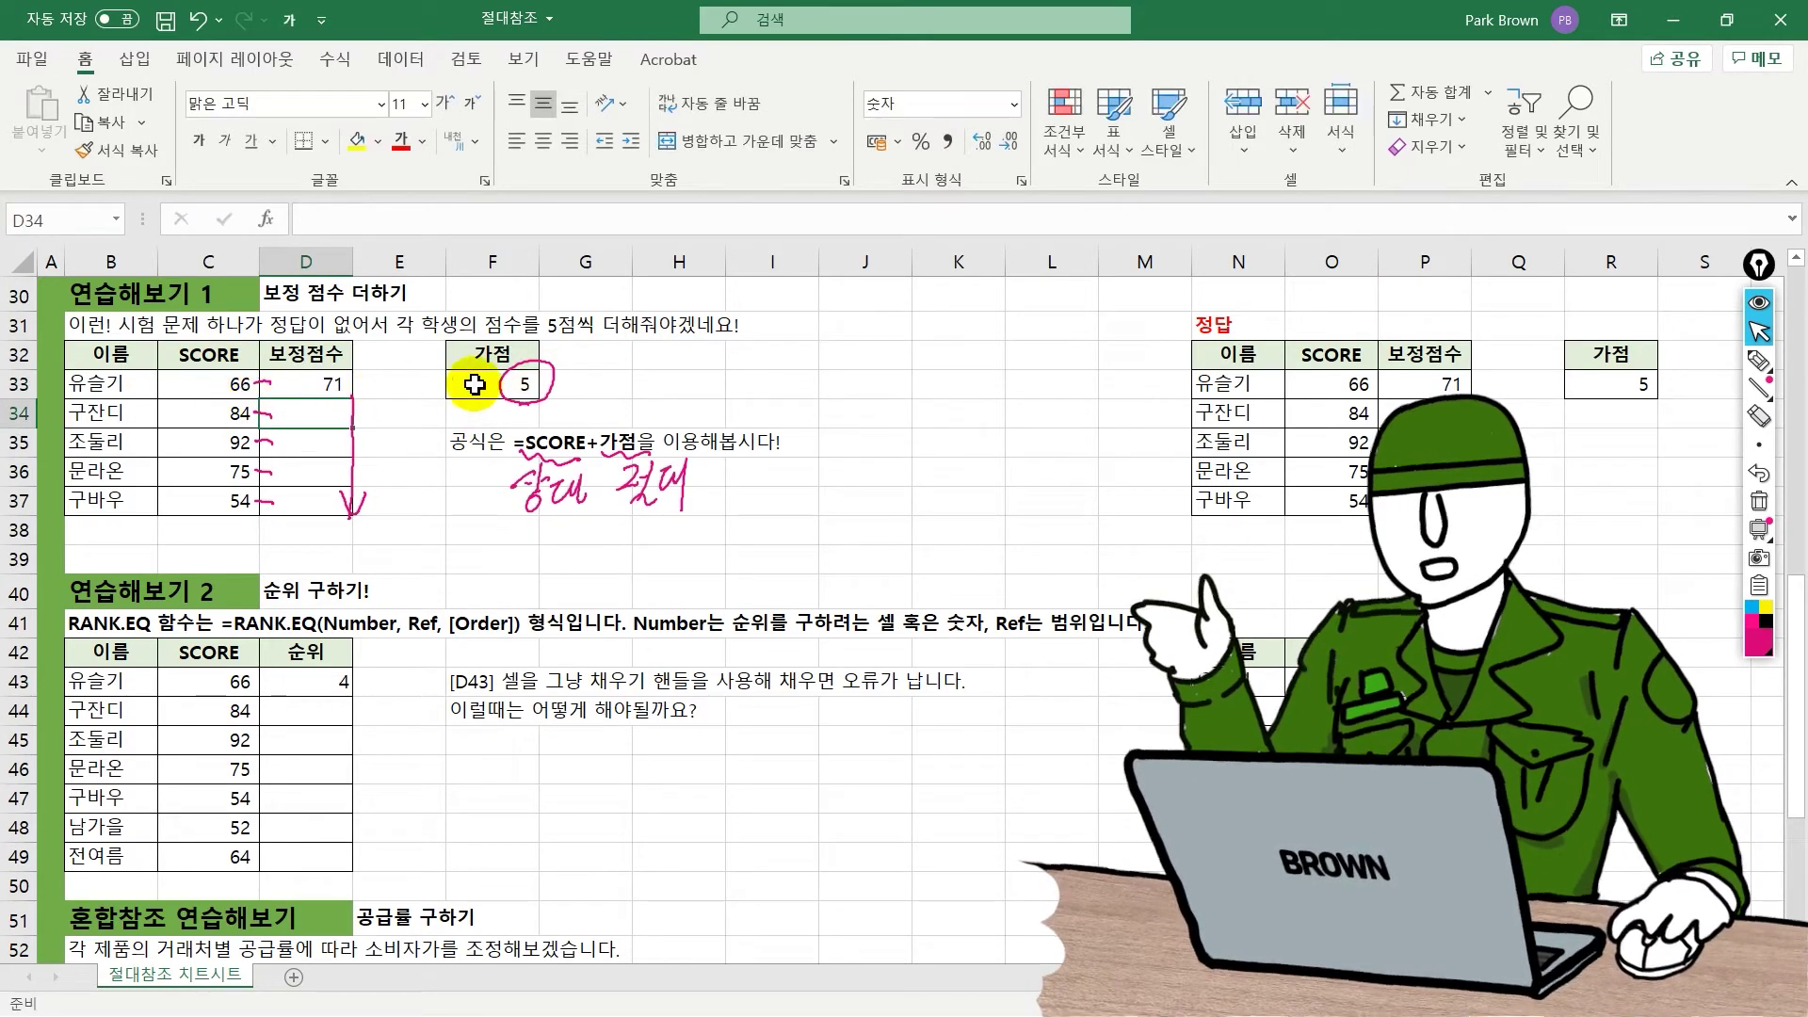
# Step: Fill the D33 formula down through D37 and examine the cell references used in D35
pyautogui.click(339, 394)
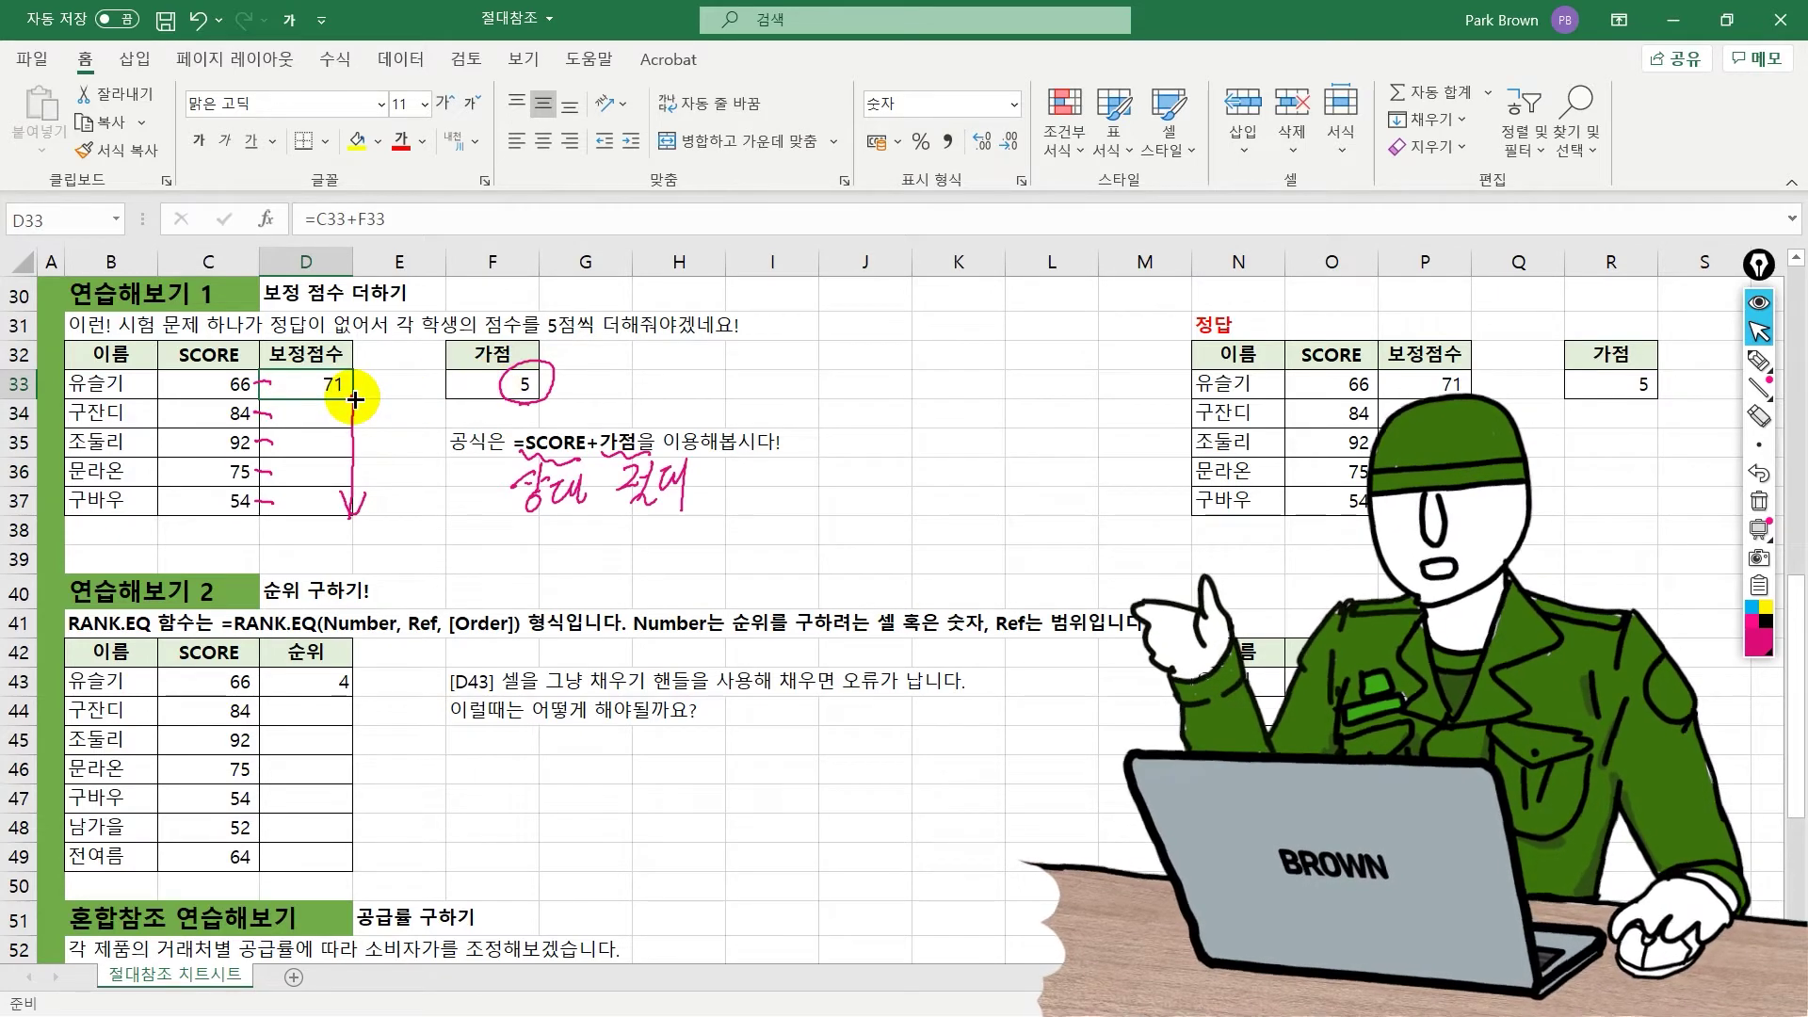
pyautogui.doubleClick(354, 399)
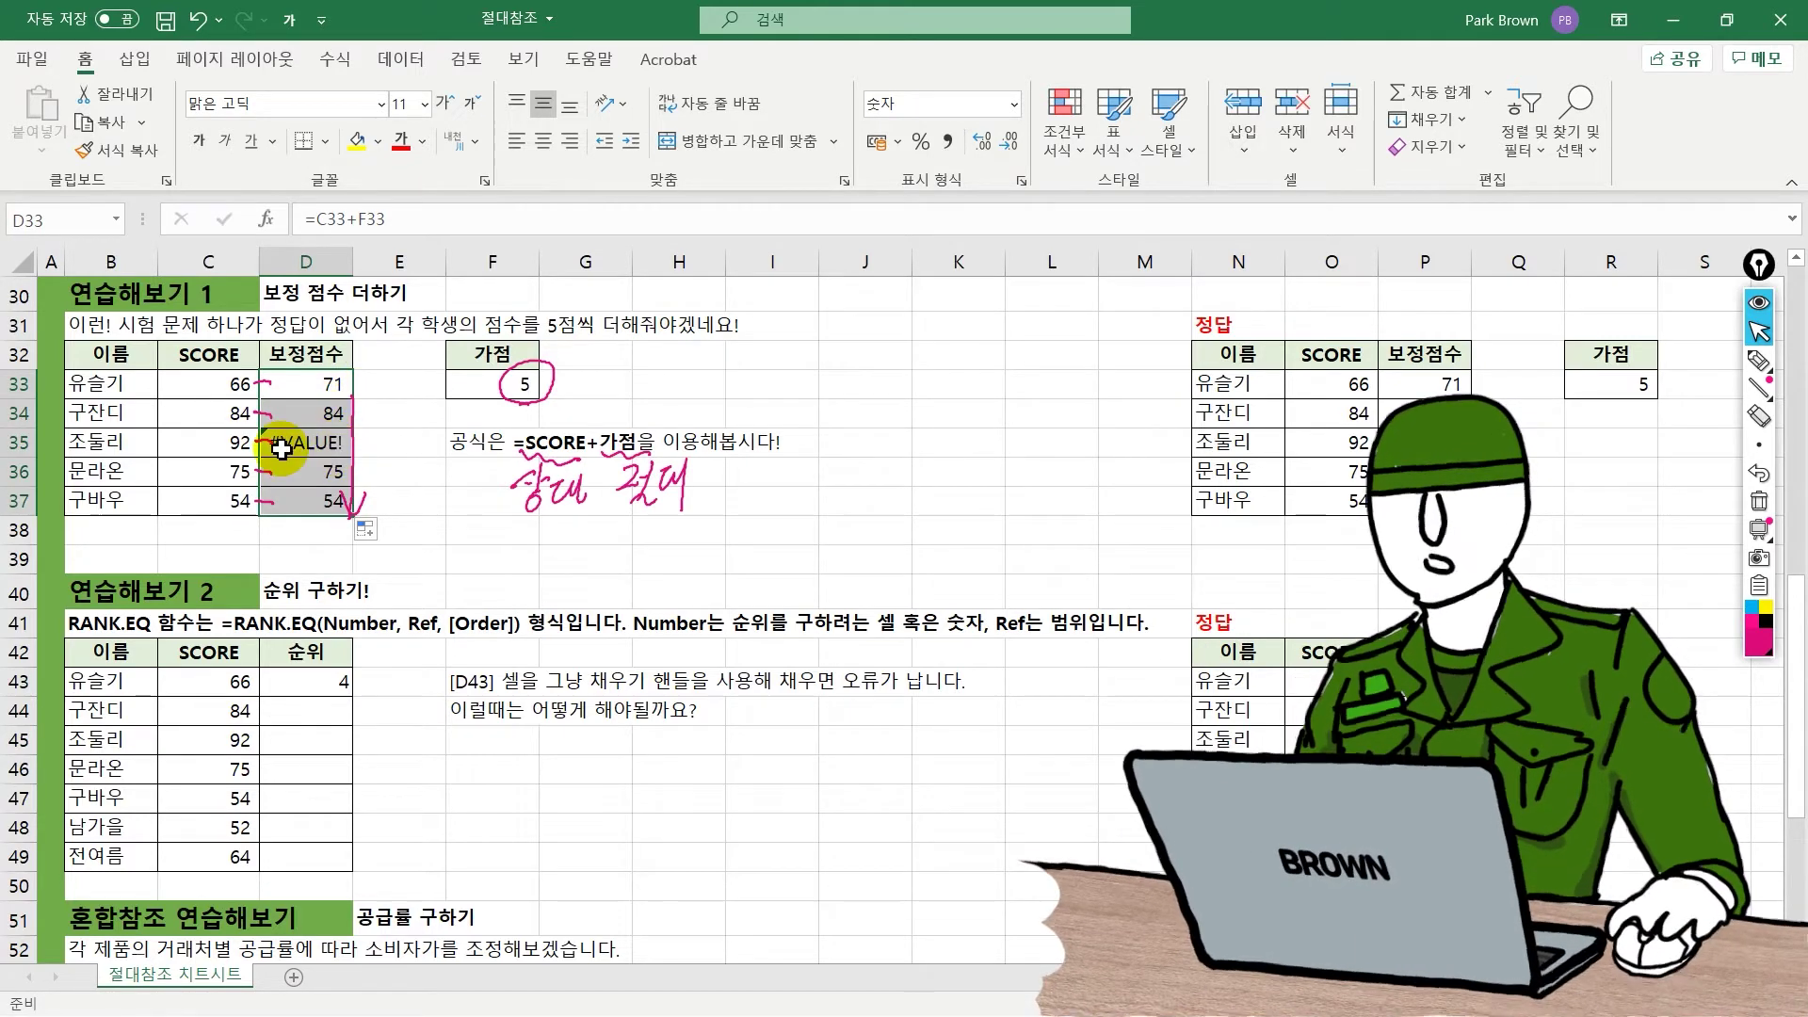
pyautogui.click(325, 445)
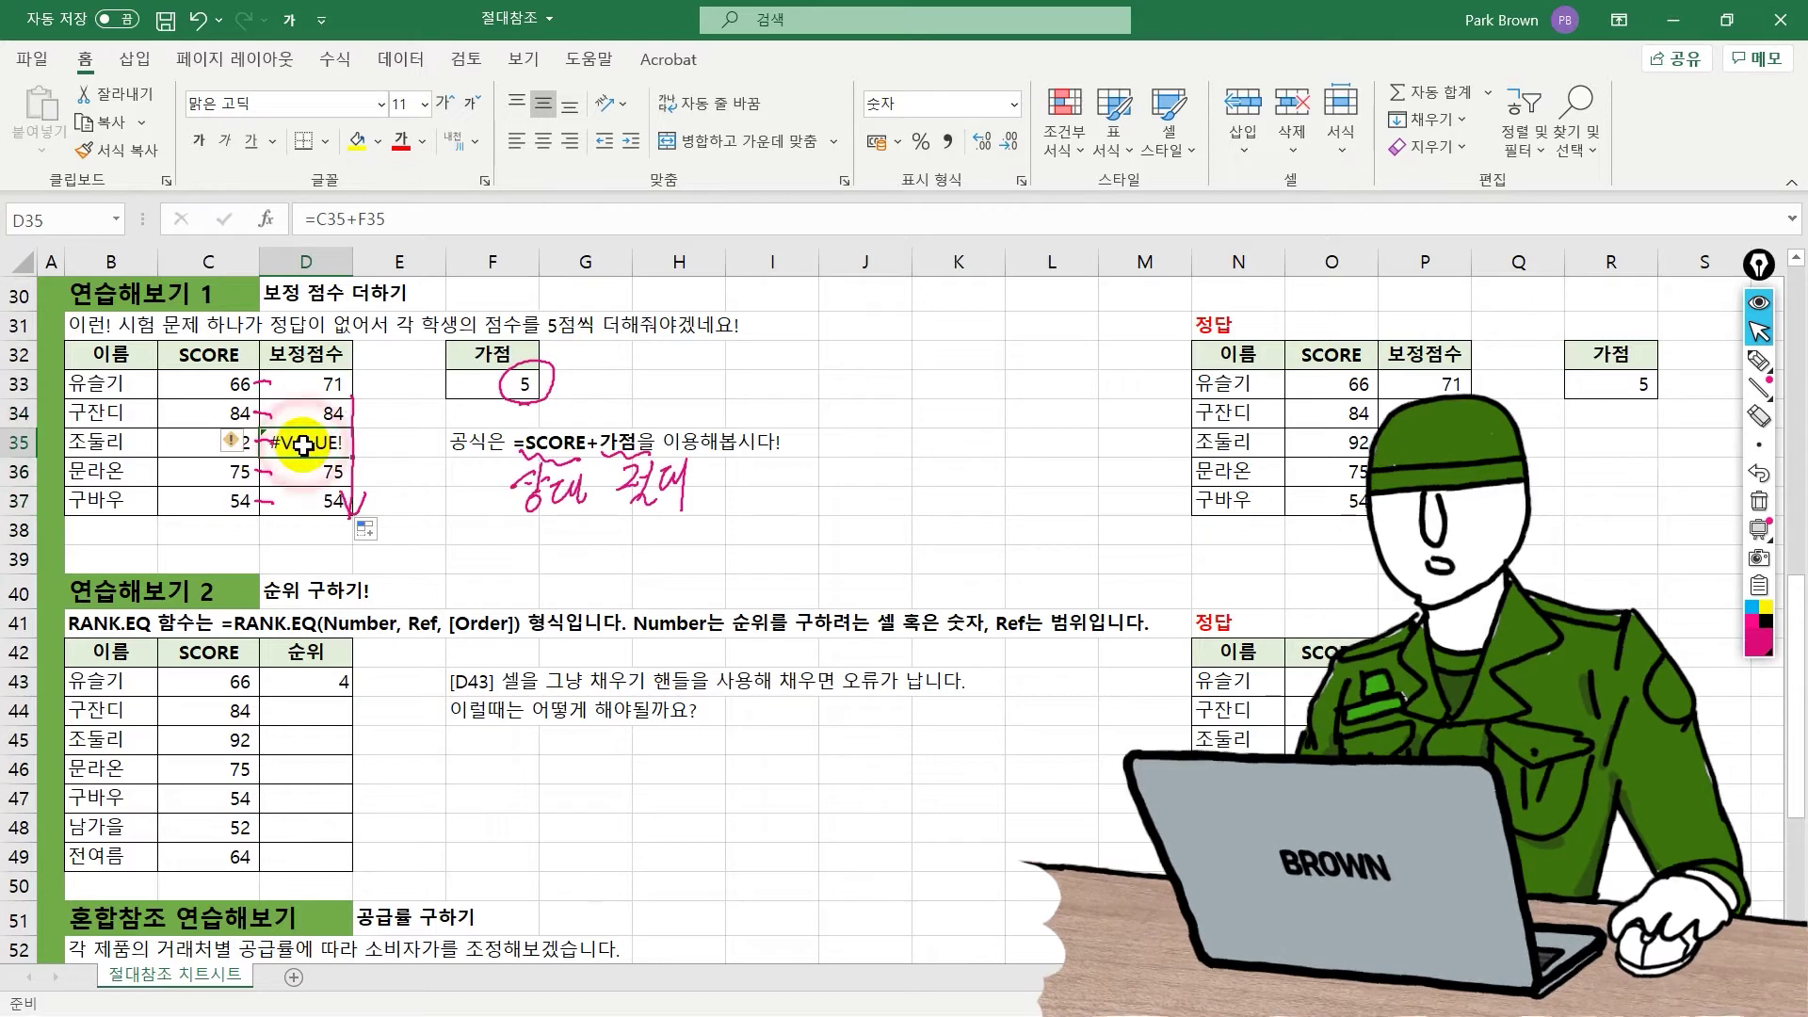
pyautogui.click(377, 220)
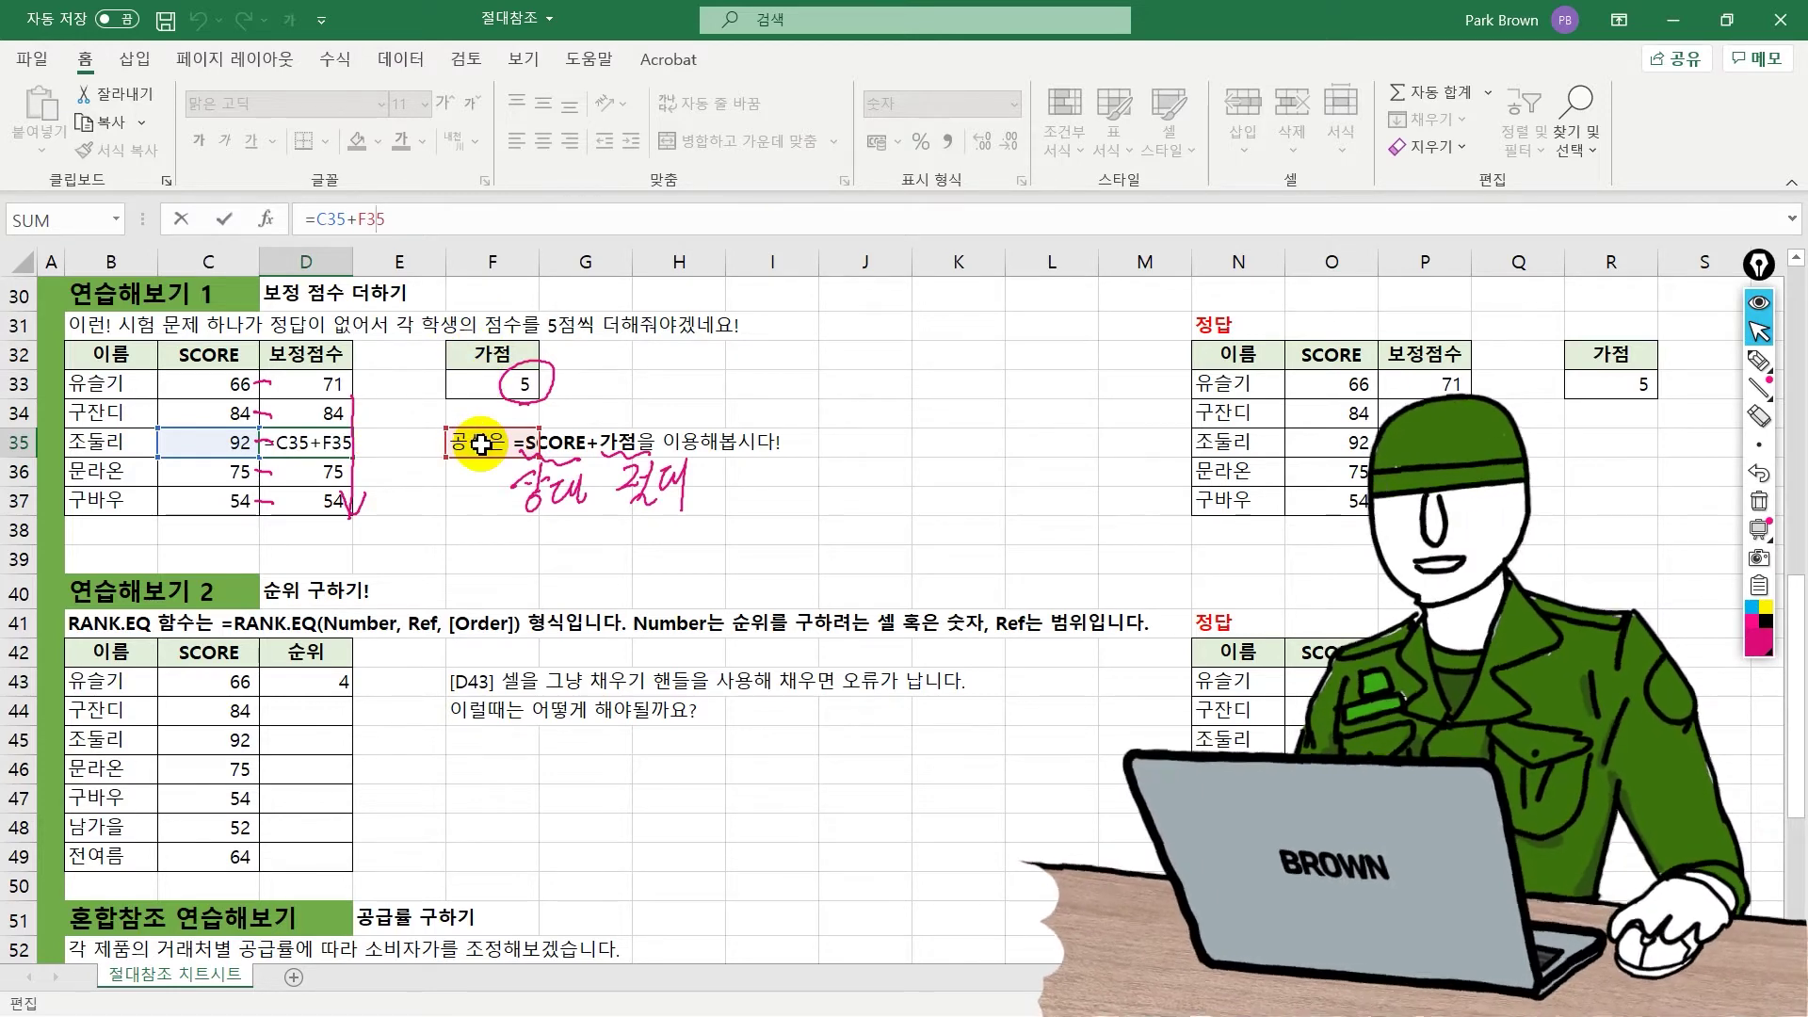
pyautogui.press('Escape')
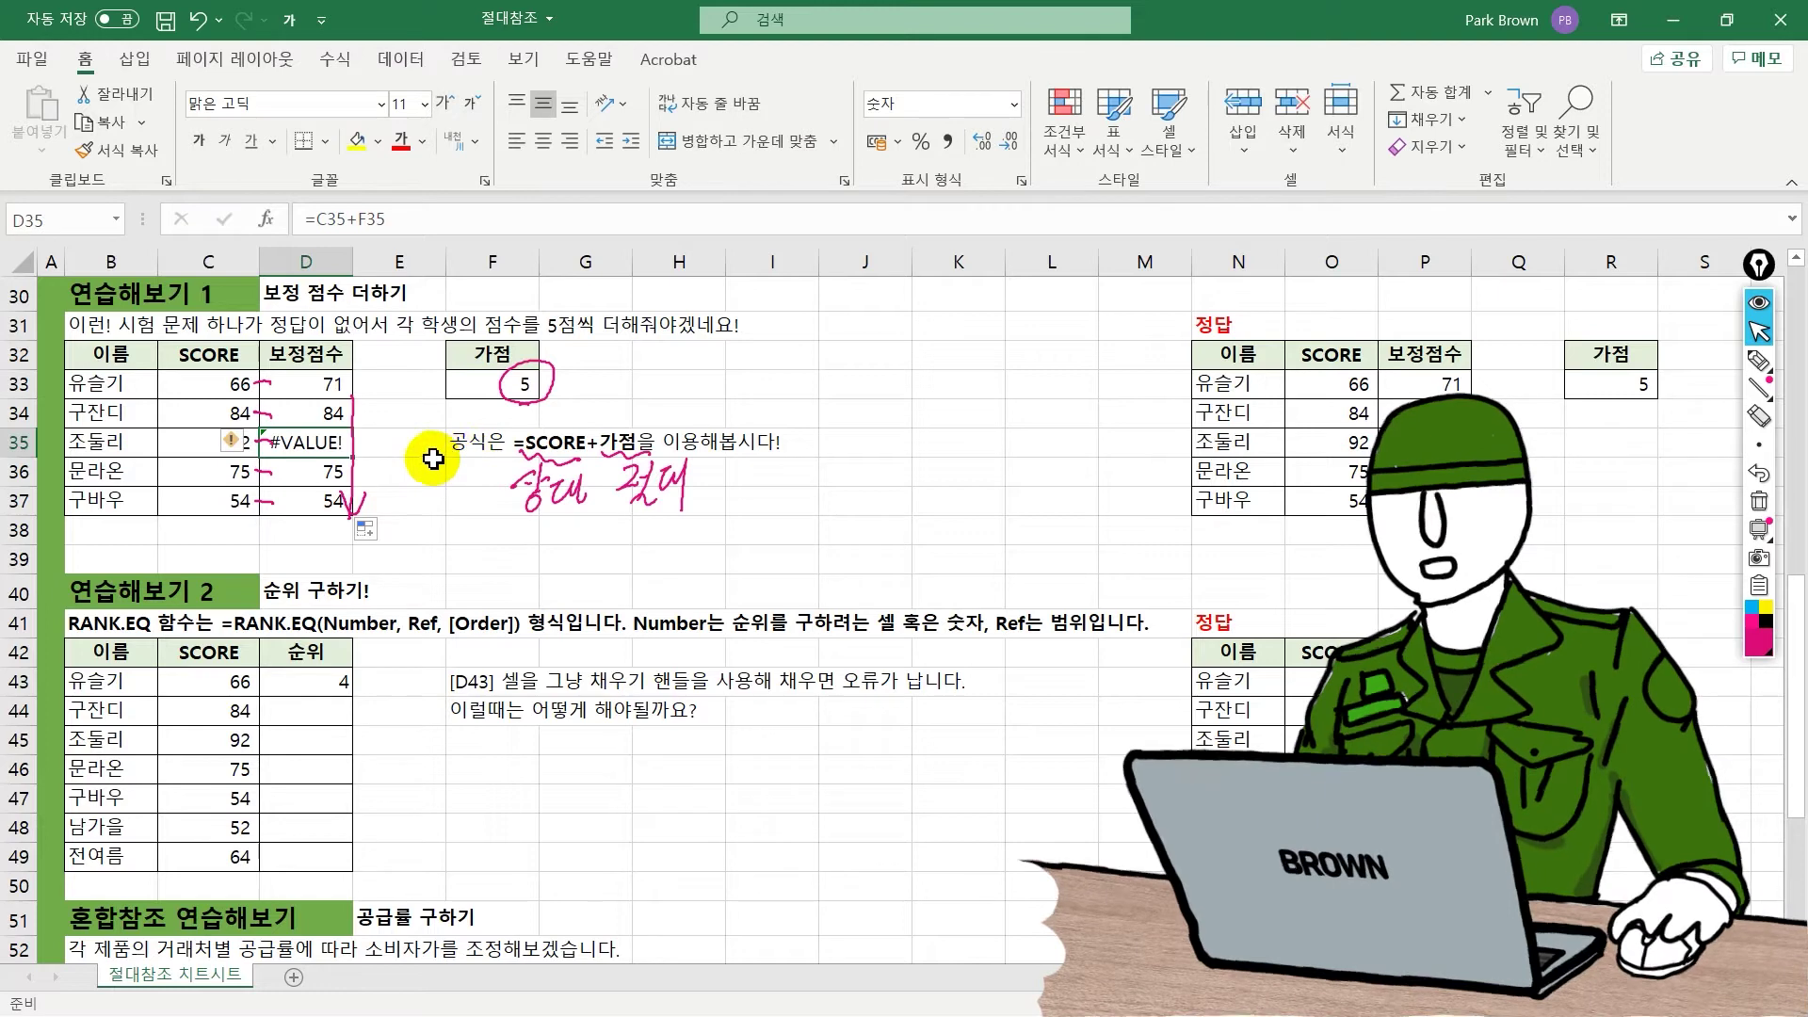
# Step: Clear D34:D37 and make the bonus reference absolute in D33, giving =C33+$F$33
pyautogui.moveTo(325, 416); pyautogui.dragTo(309, 501)
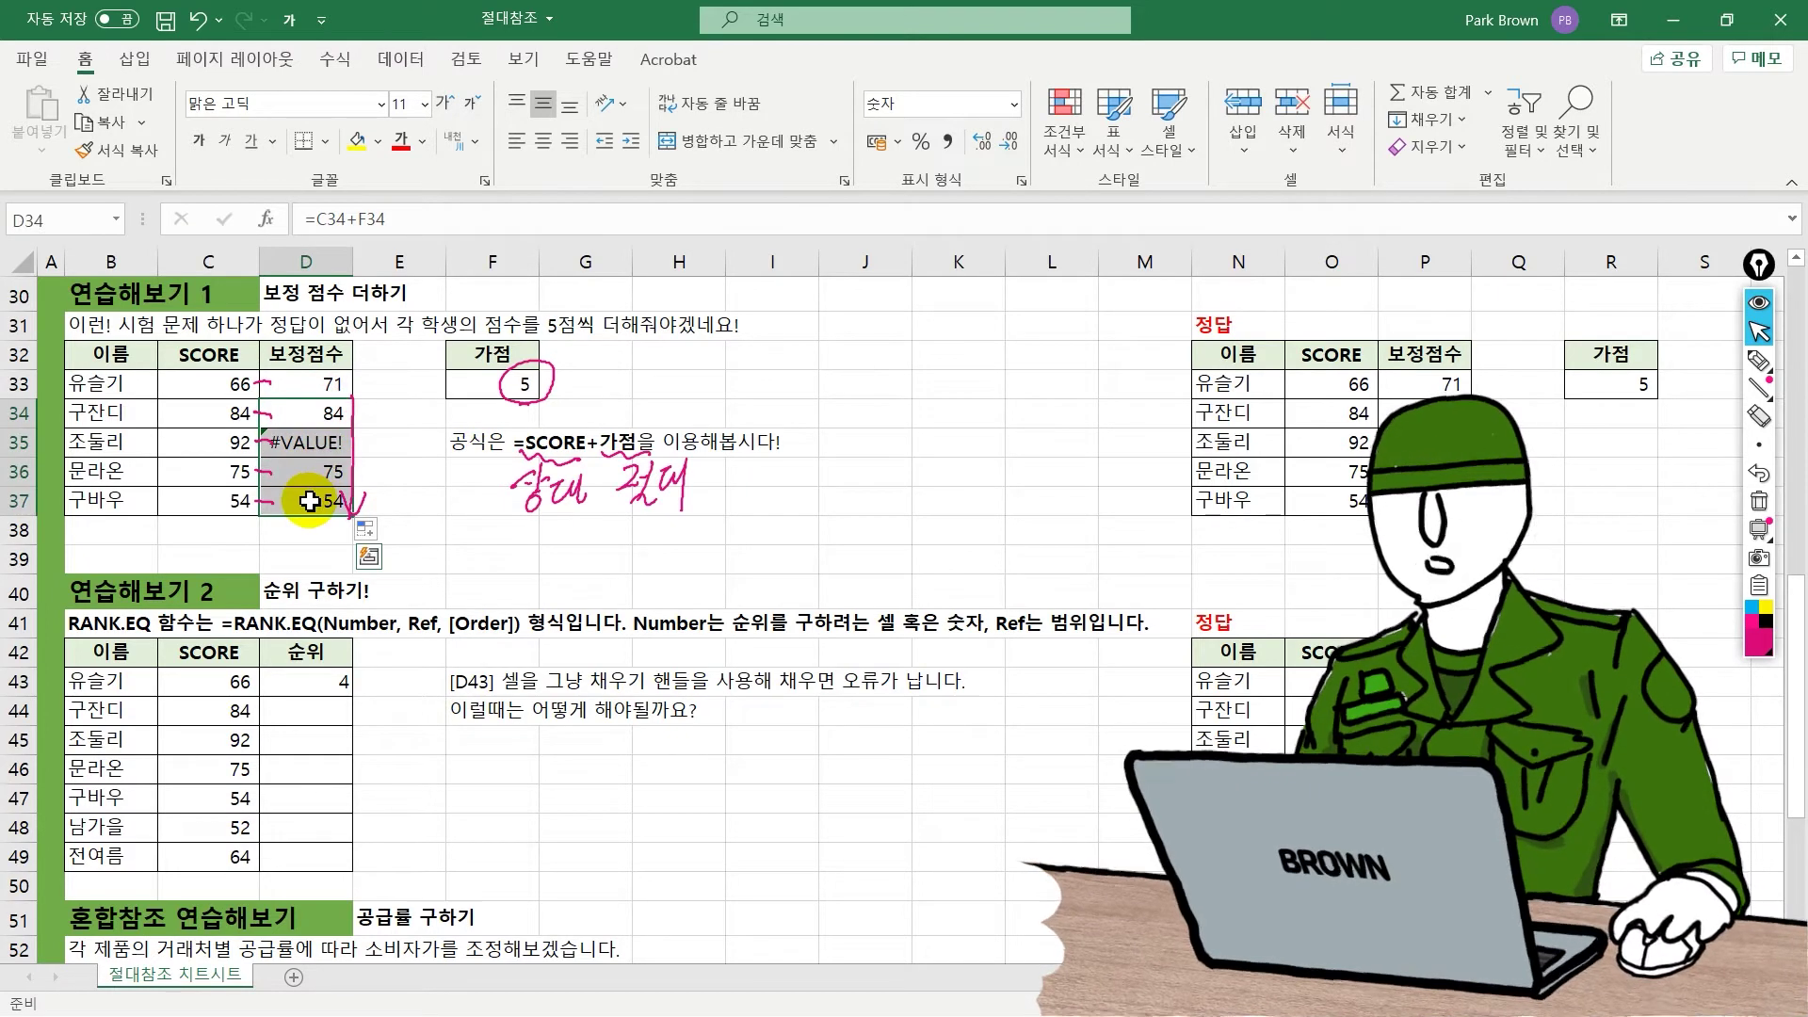
pyautogui.press('Delete')
pyautogui.click(311, 393)
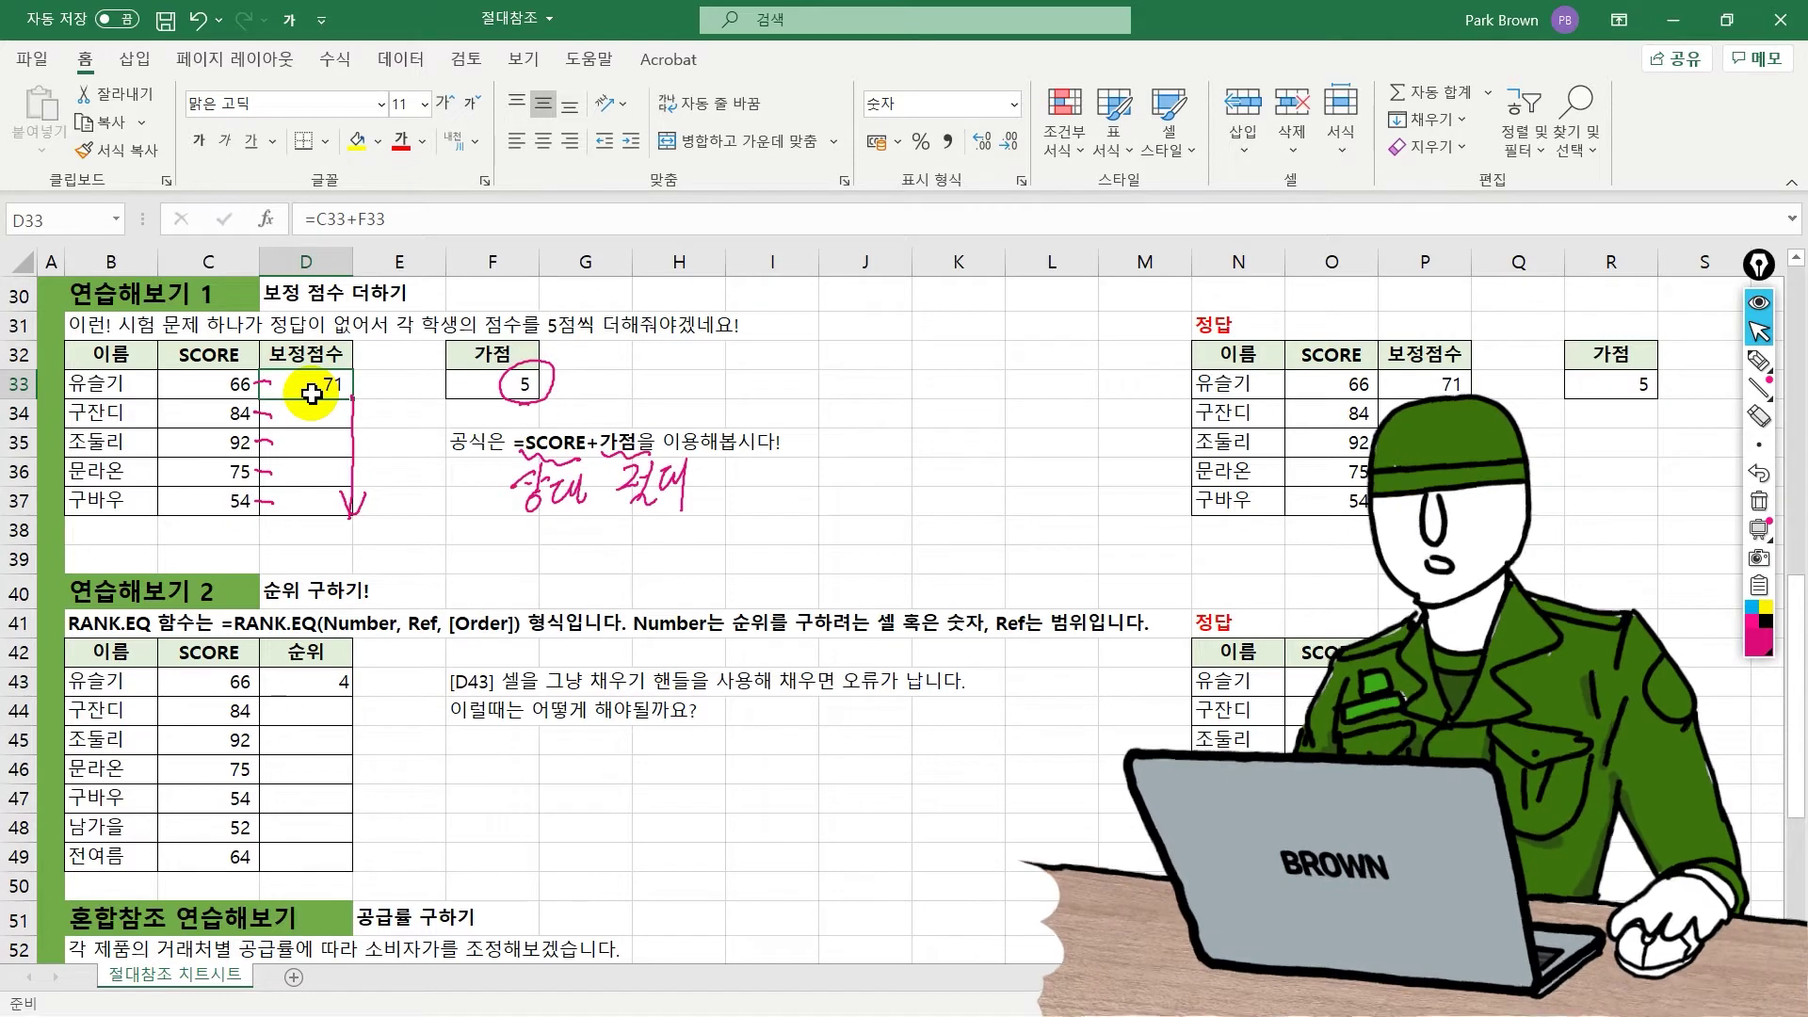
pyautogui.click(396, 219)
pyautogui.press('F4')
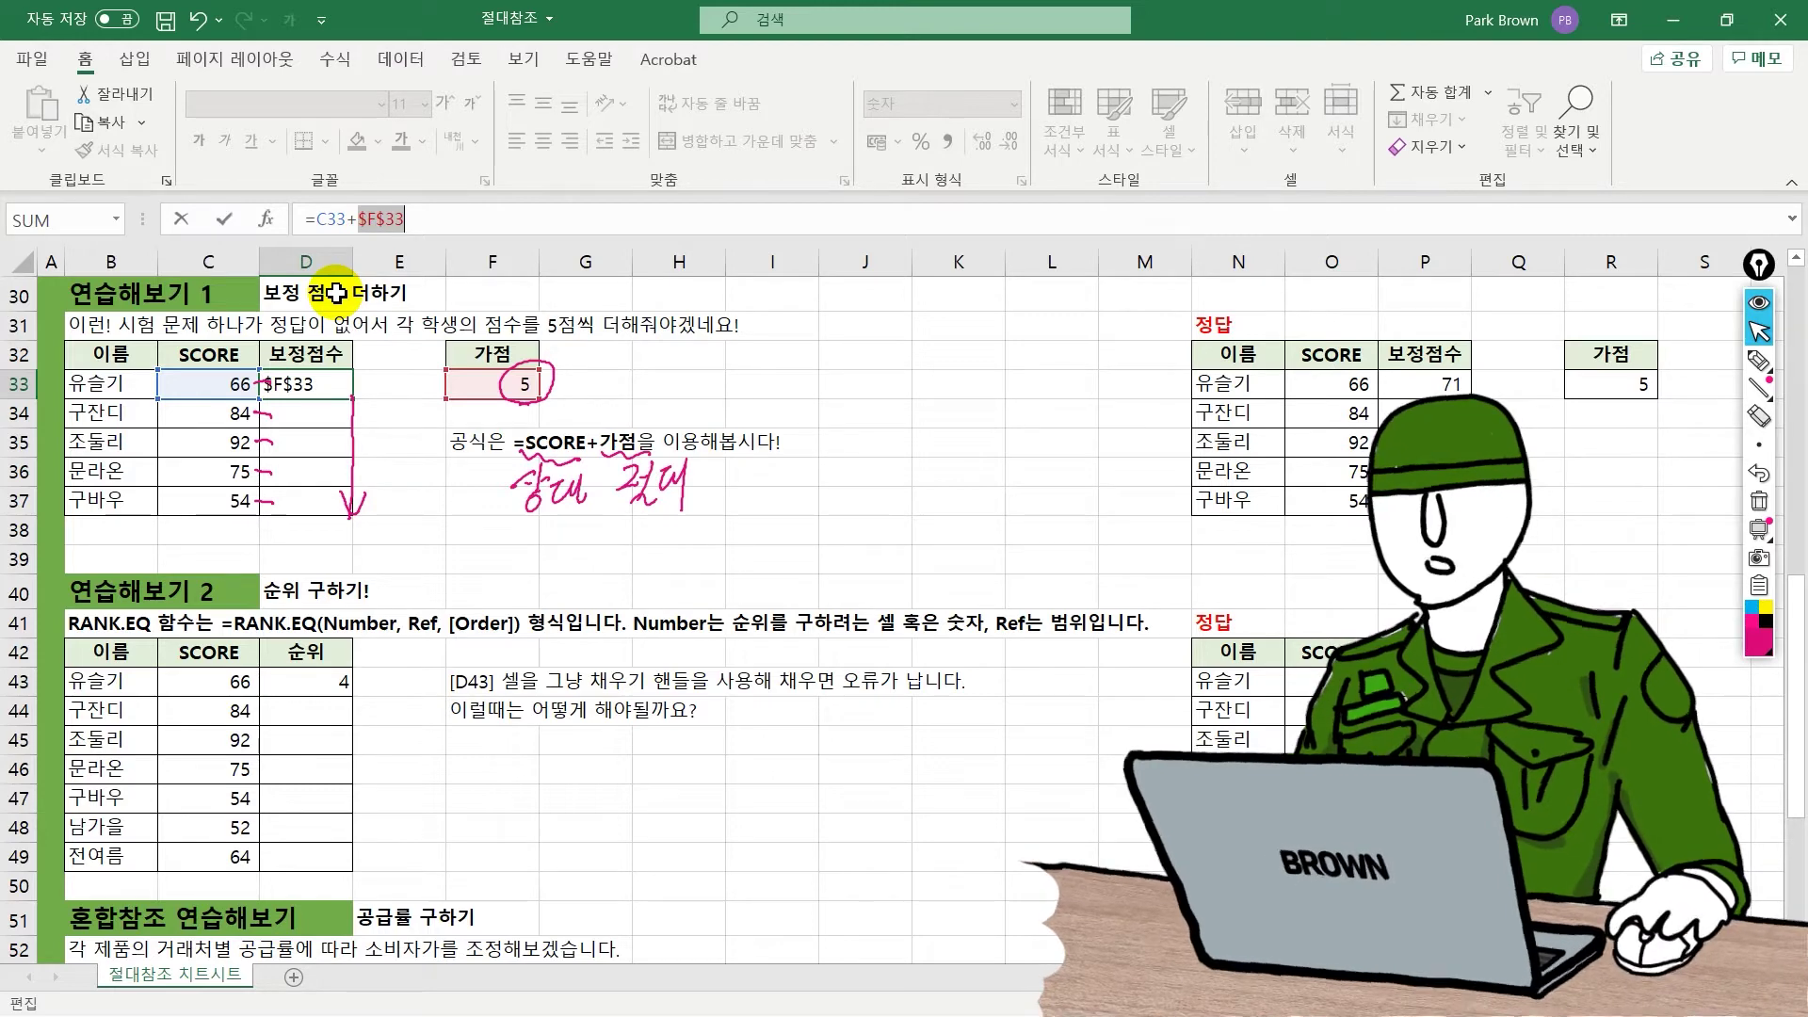
pyautogui.press('Return')
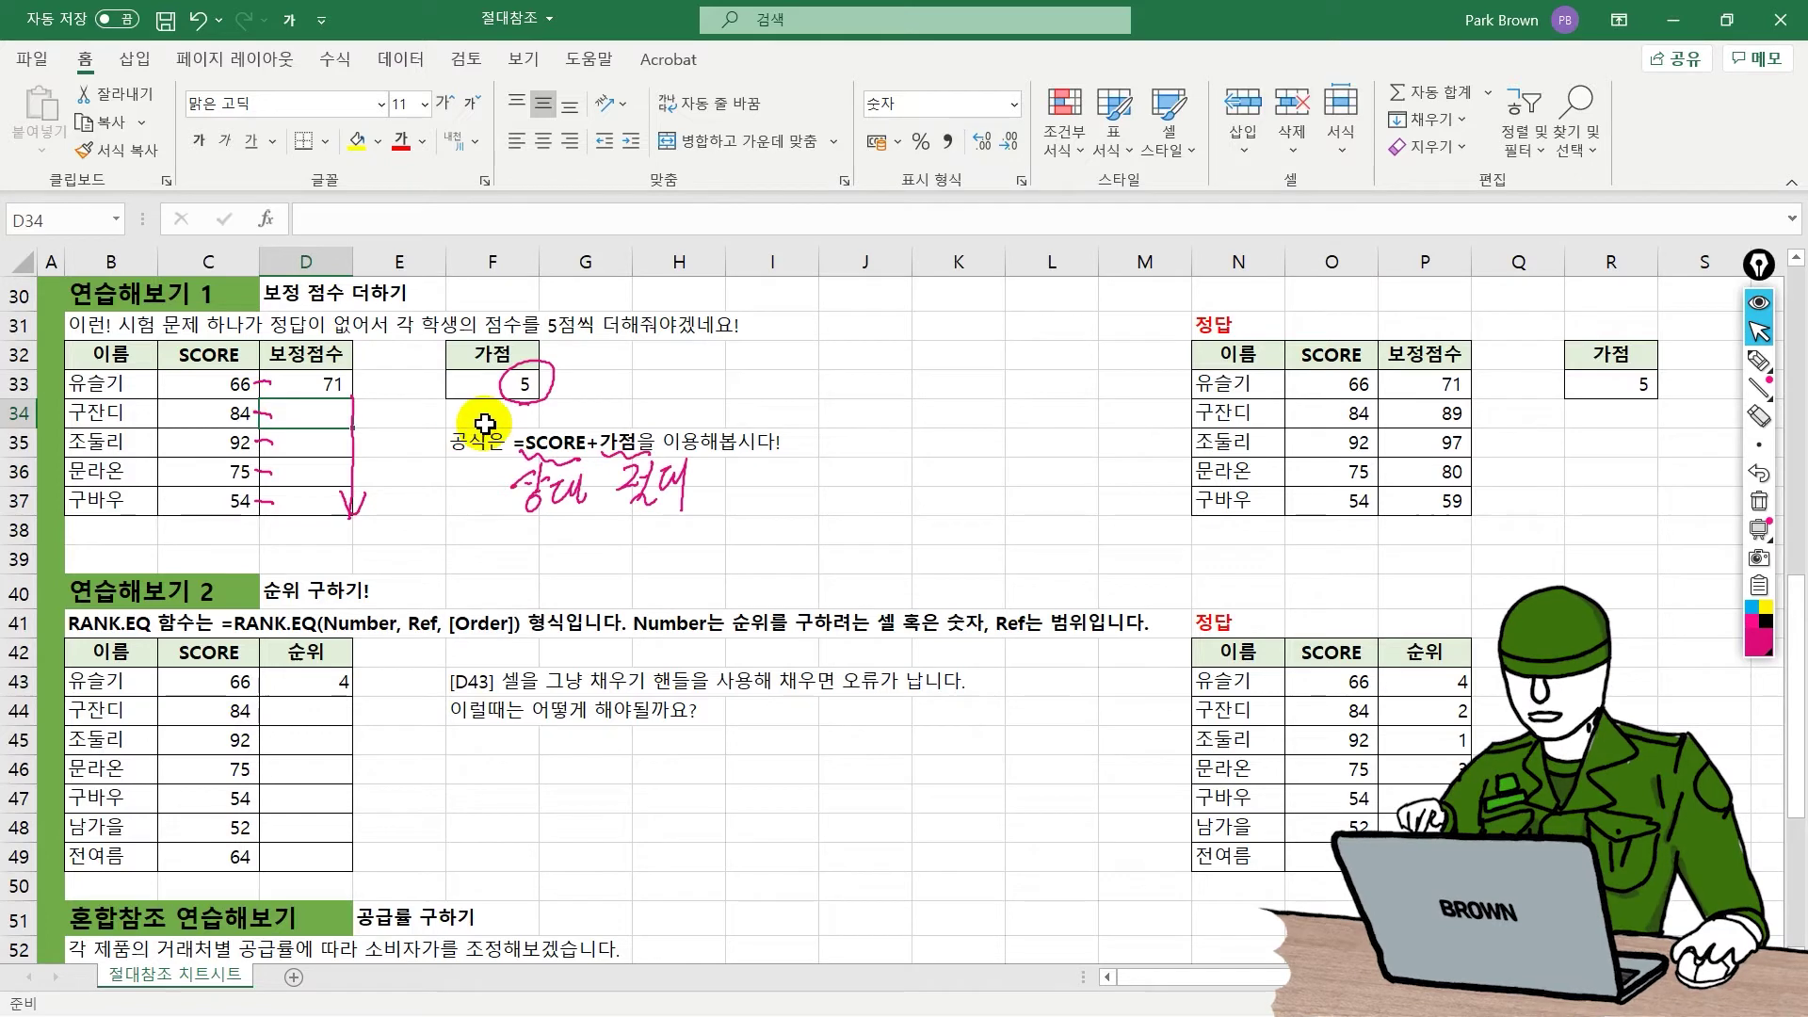
# Step: Fill the D33 formula down through D37 and examine the relative and absolute references used in D36
pyautogui.click(326, 394)
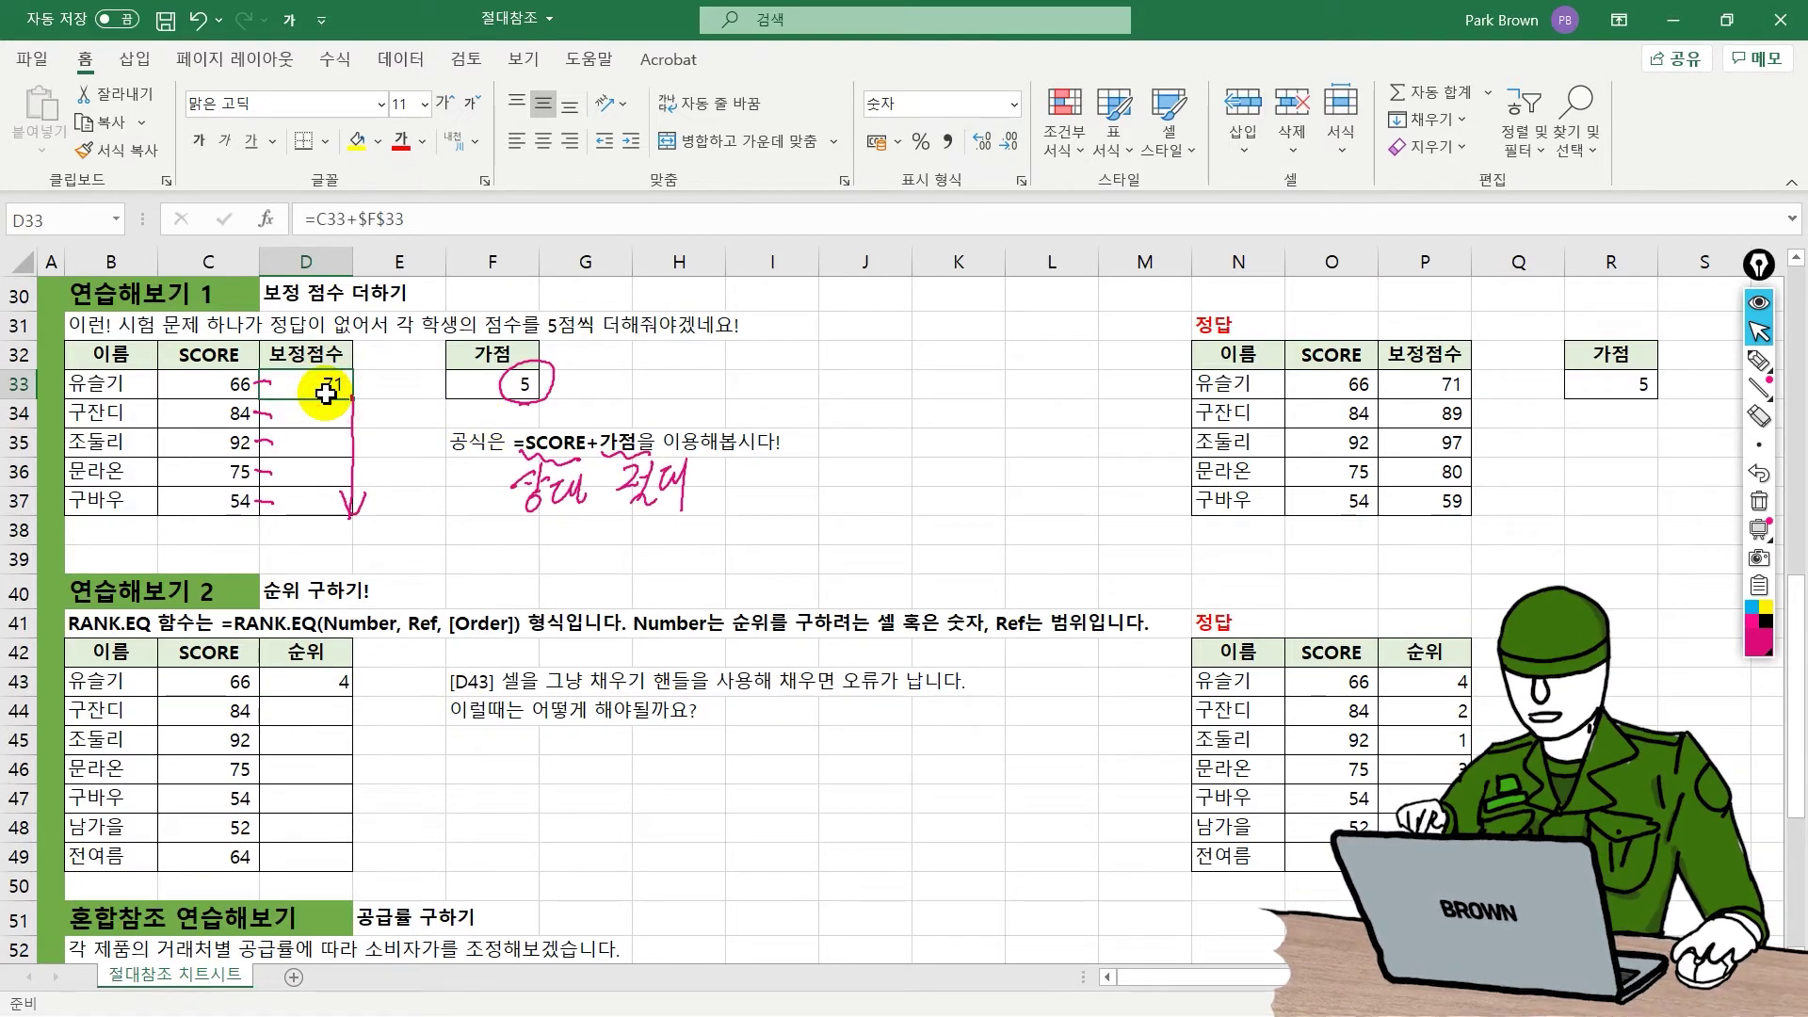
pyautogui.moveTo(352, 400); pyautogui.dragTo(348, 513)
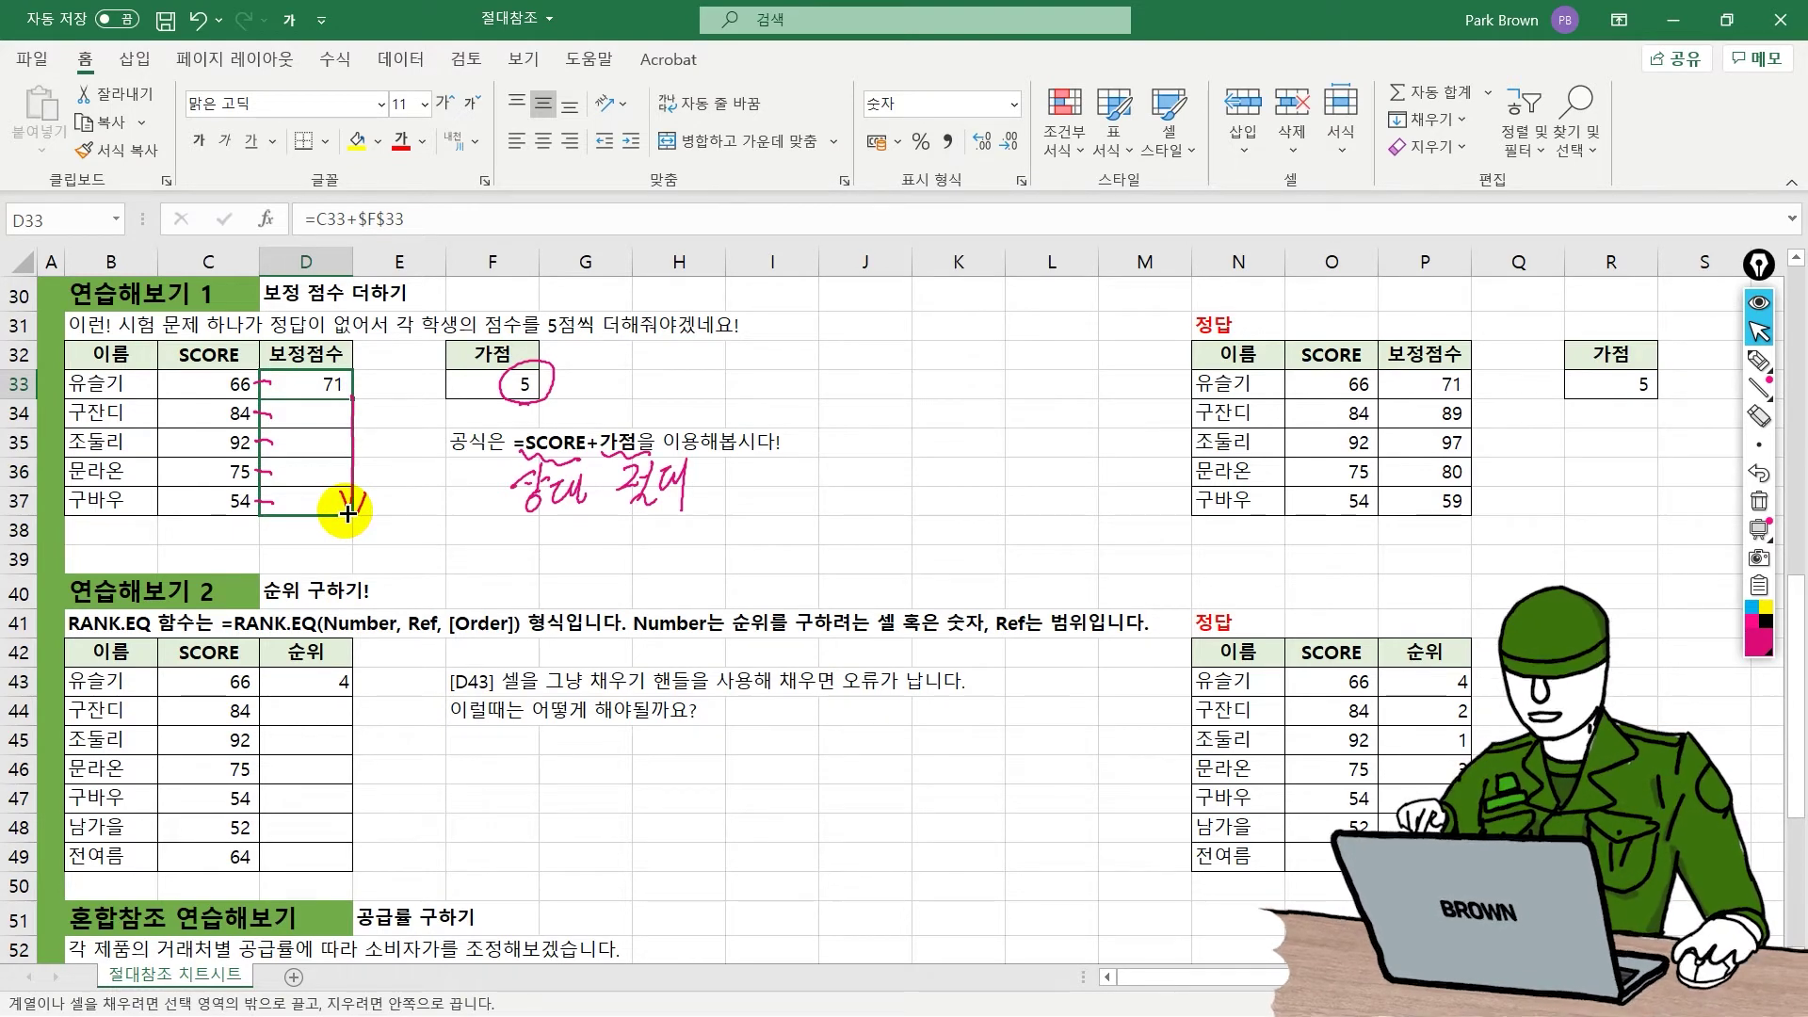
pyautogui.moveTo(347, 513); pyautogui.dragTo(345, 512)
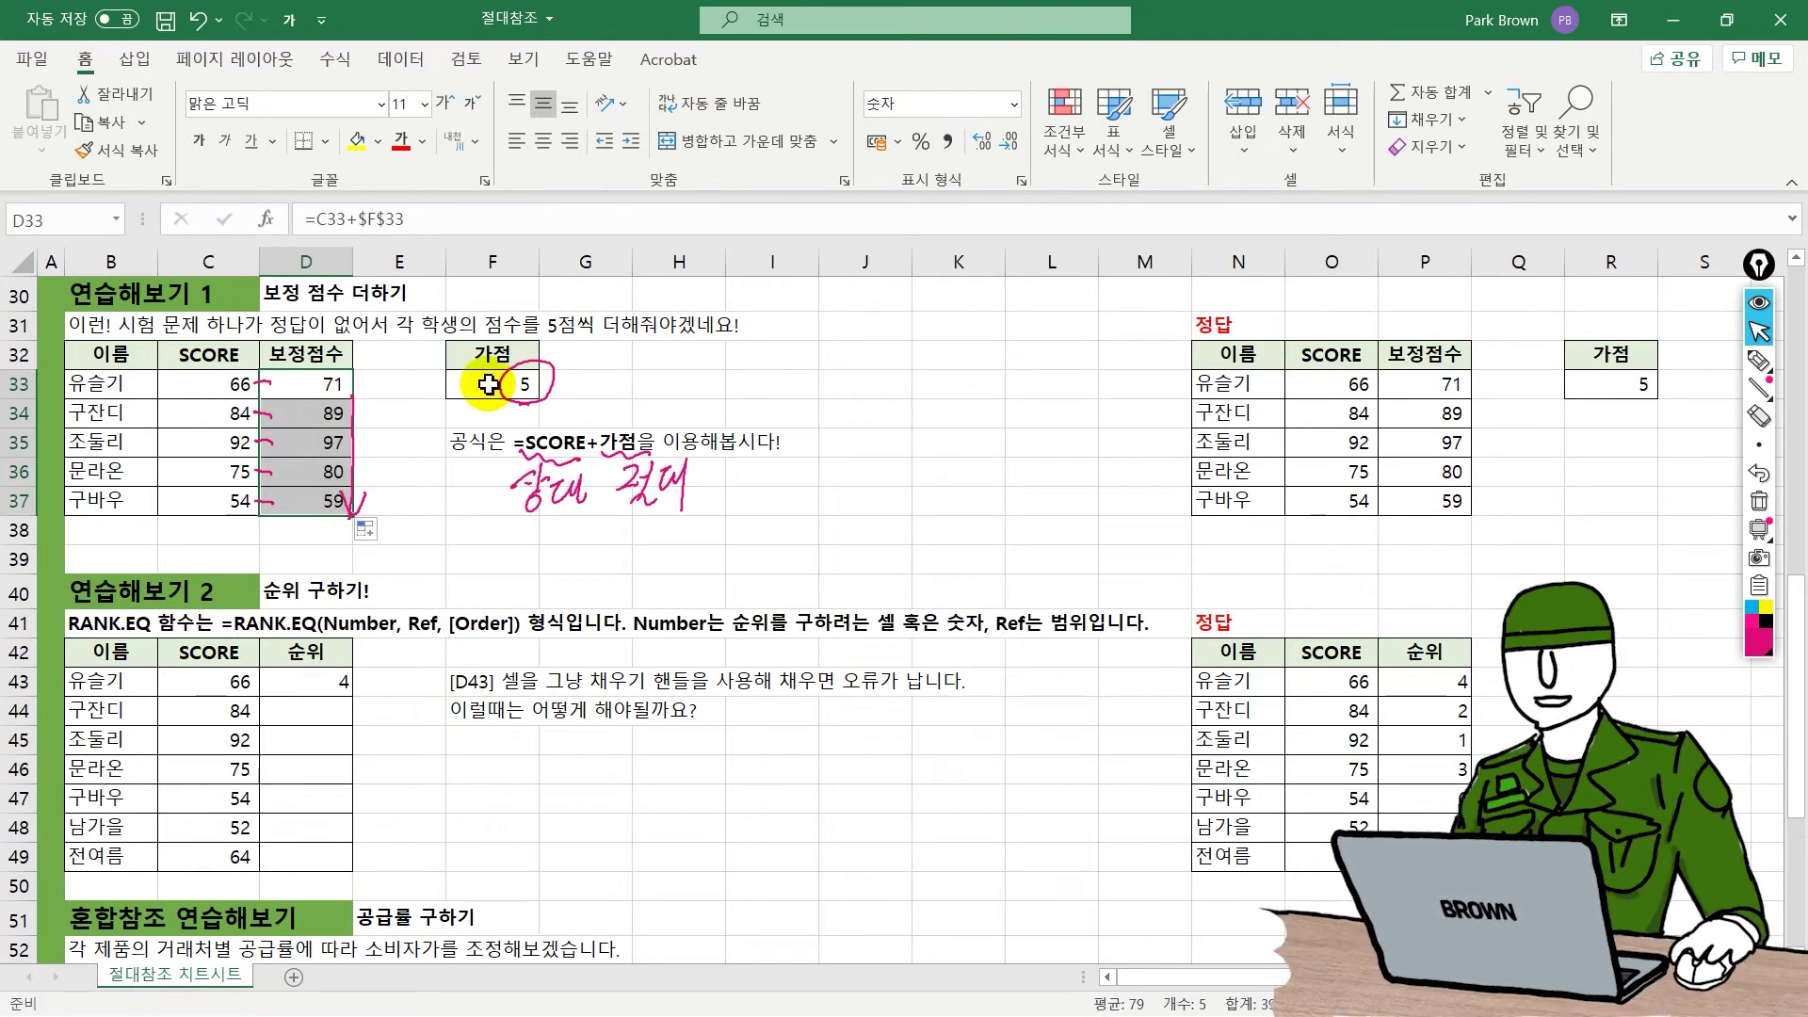
pyautogui.click(327, 458)
pyautogui.click(417, 218)
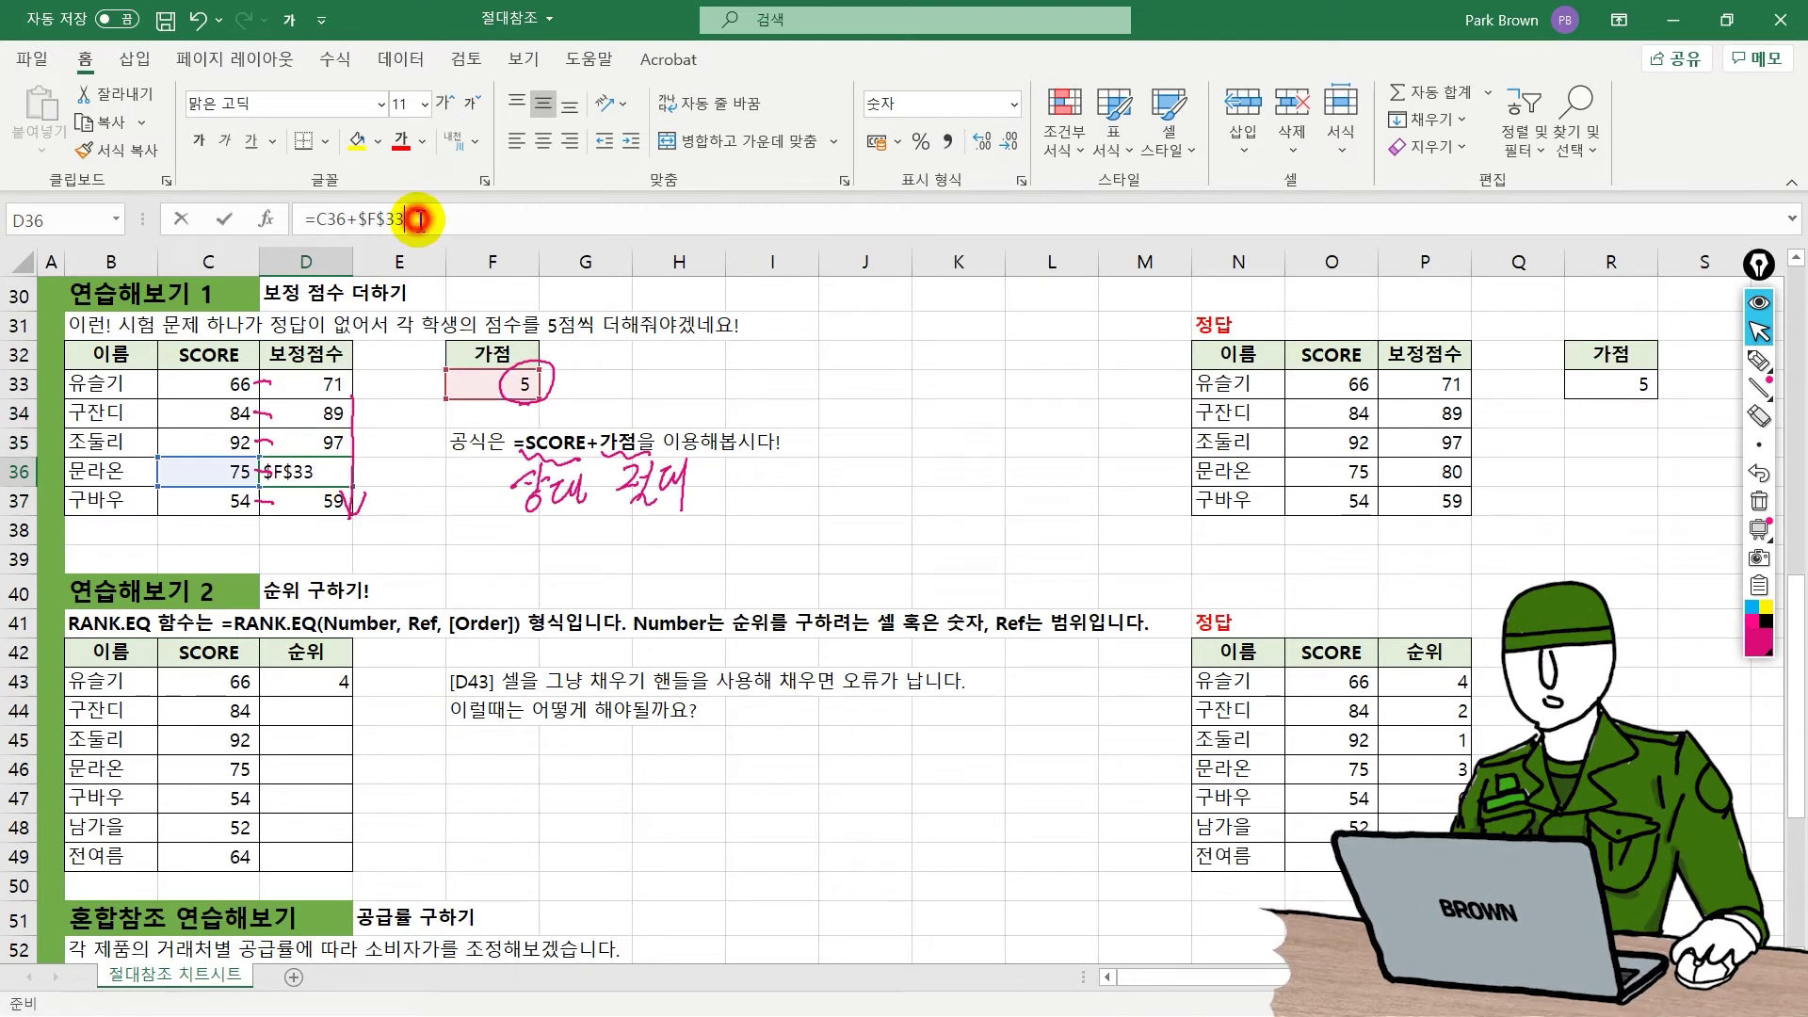
pyautogui.doubleClick(327, 218)
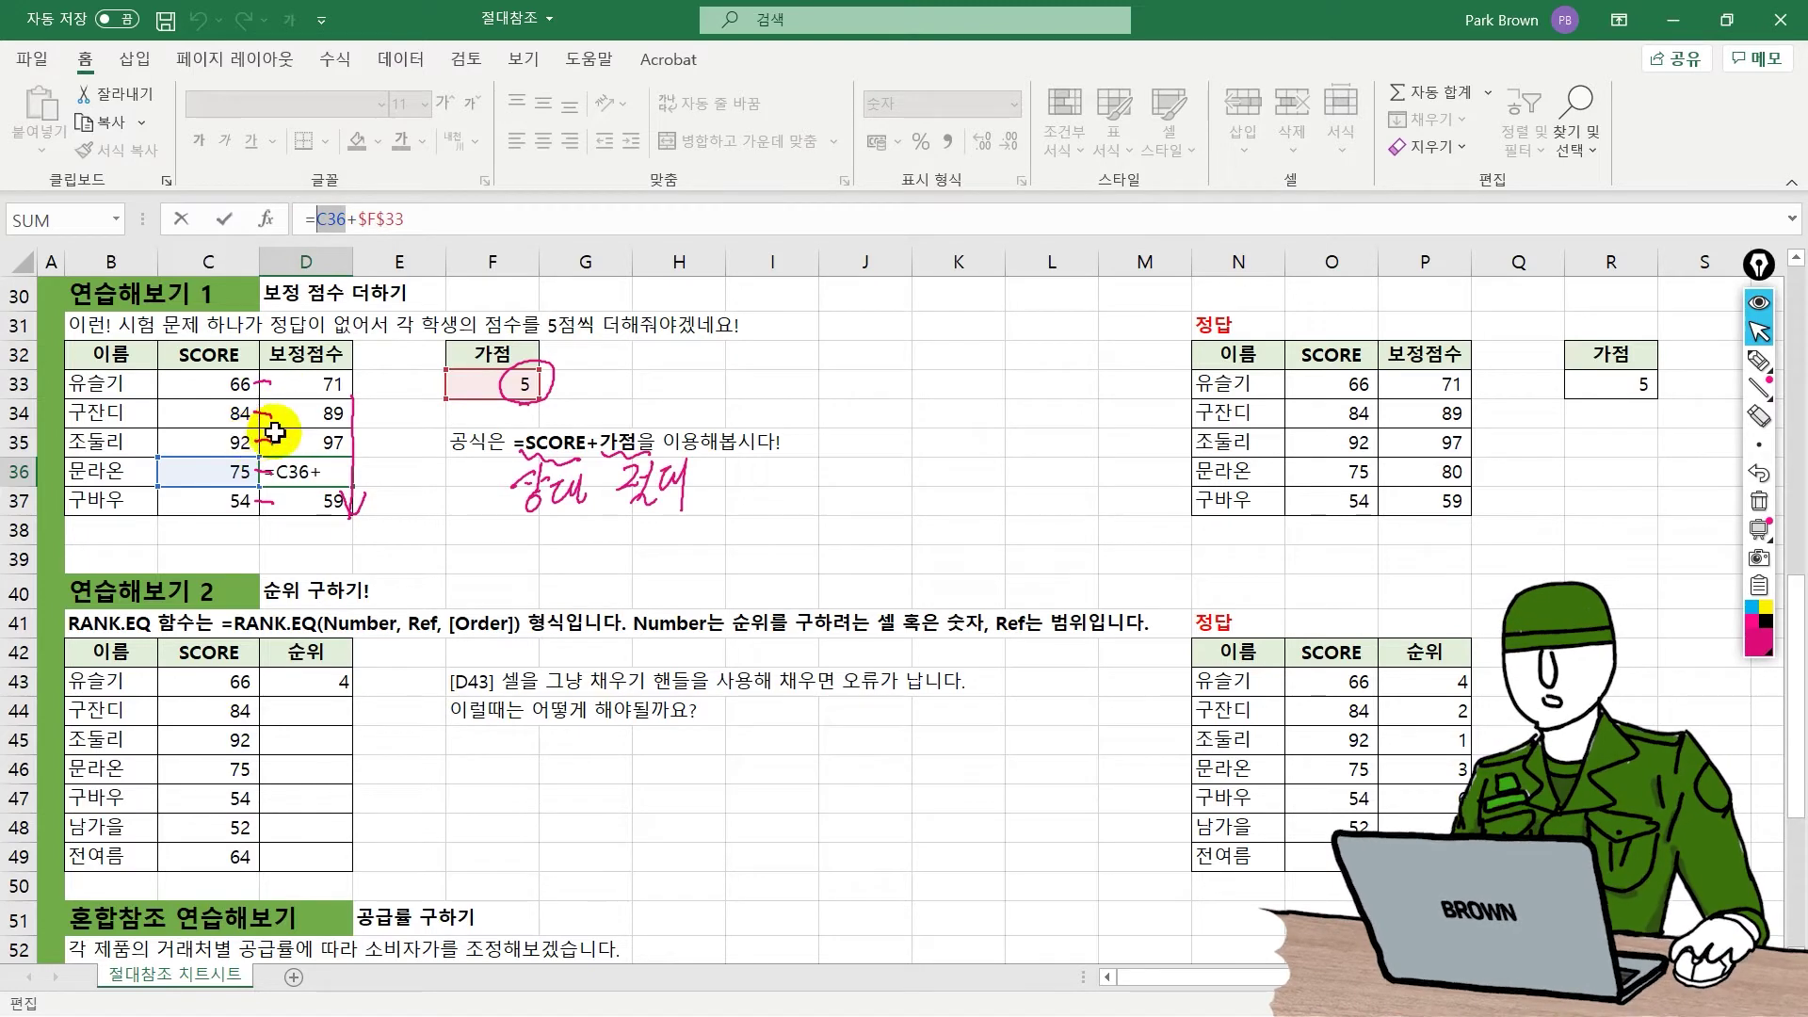
pyautogui.click(397, 219)
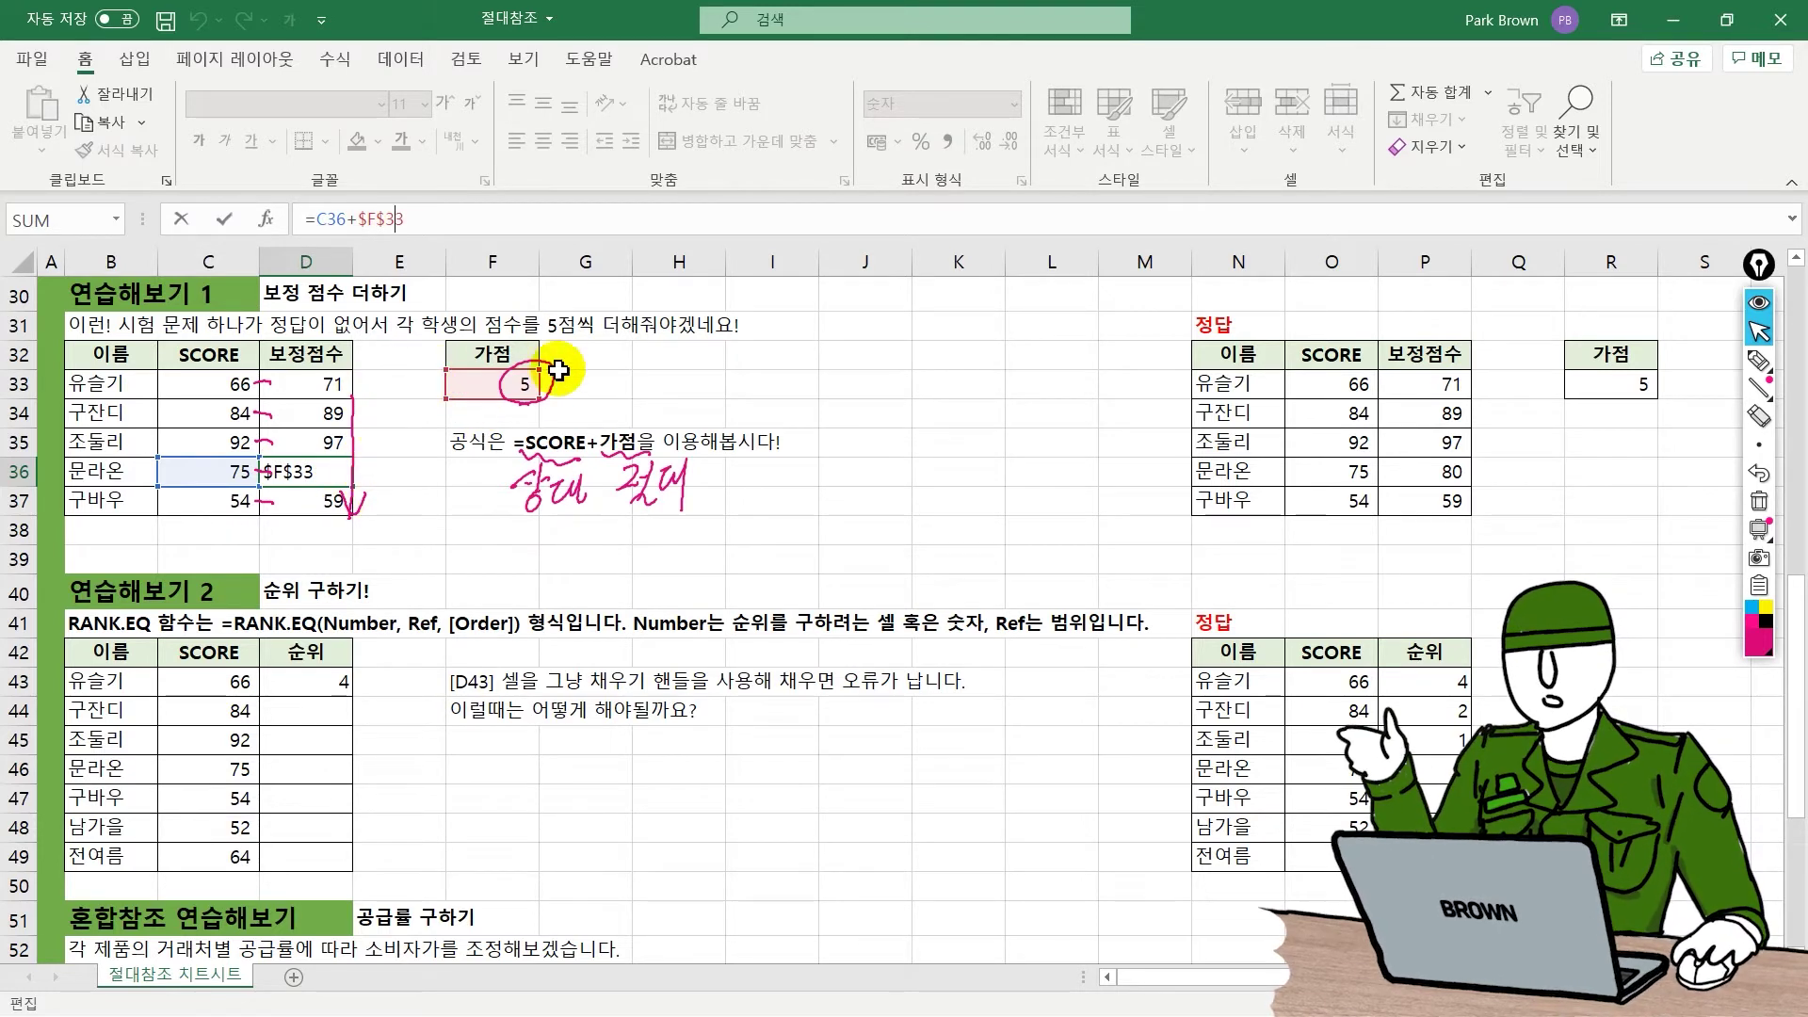
# Step: Underline Number, circle Ref and cross out [Order] in the RANK.EQ syntax line of 연습해보기 2
pyautogui.scroll(-3, 734, 405)
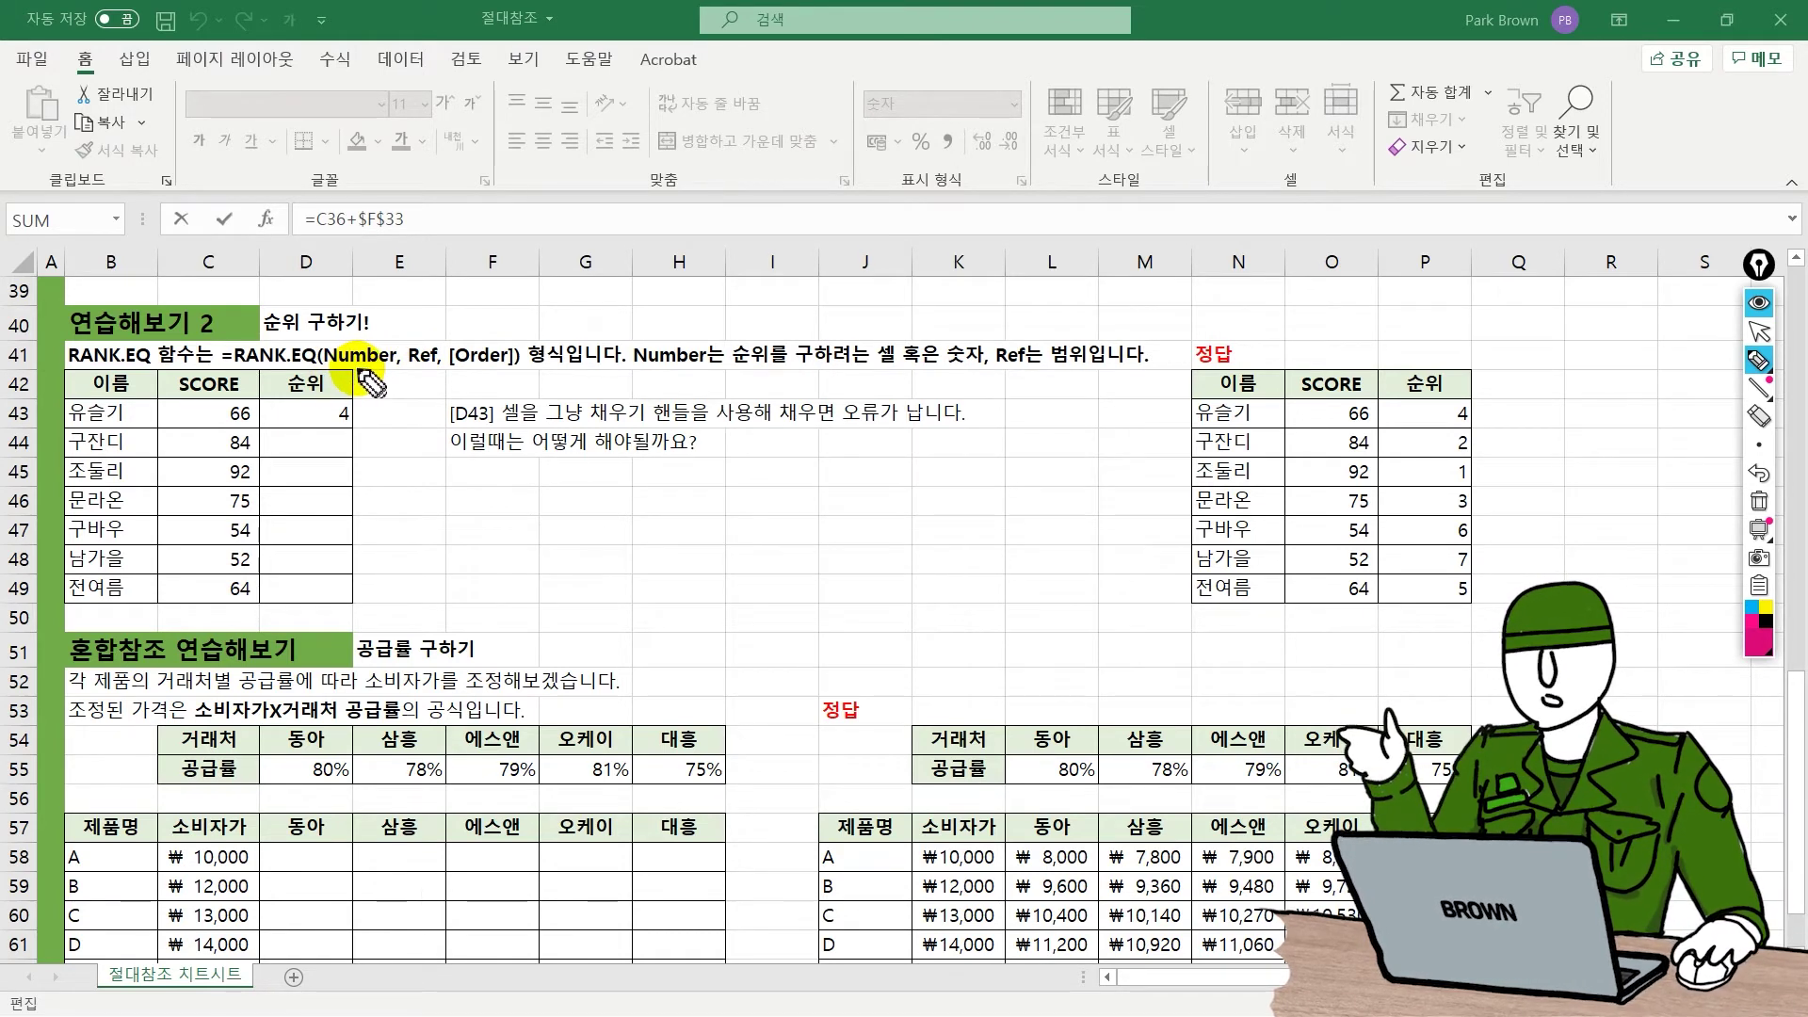
pyautogui.moveTo(325, 374); pyautogui.dragTo(439, 358)
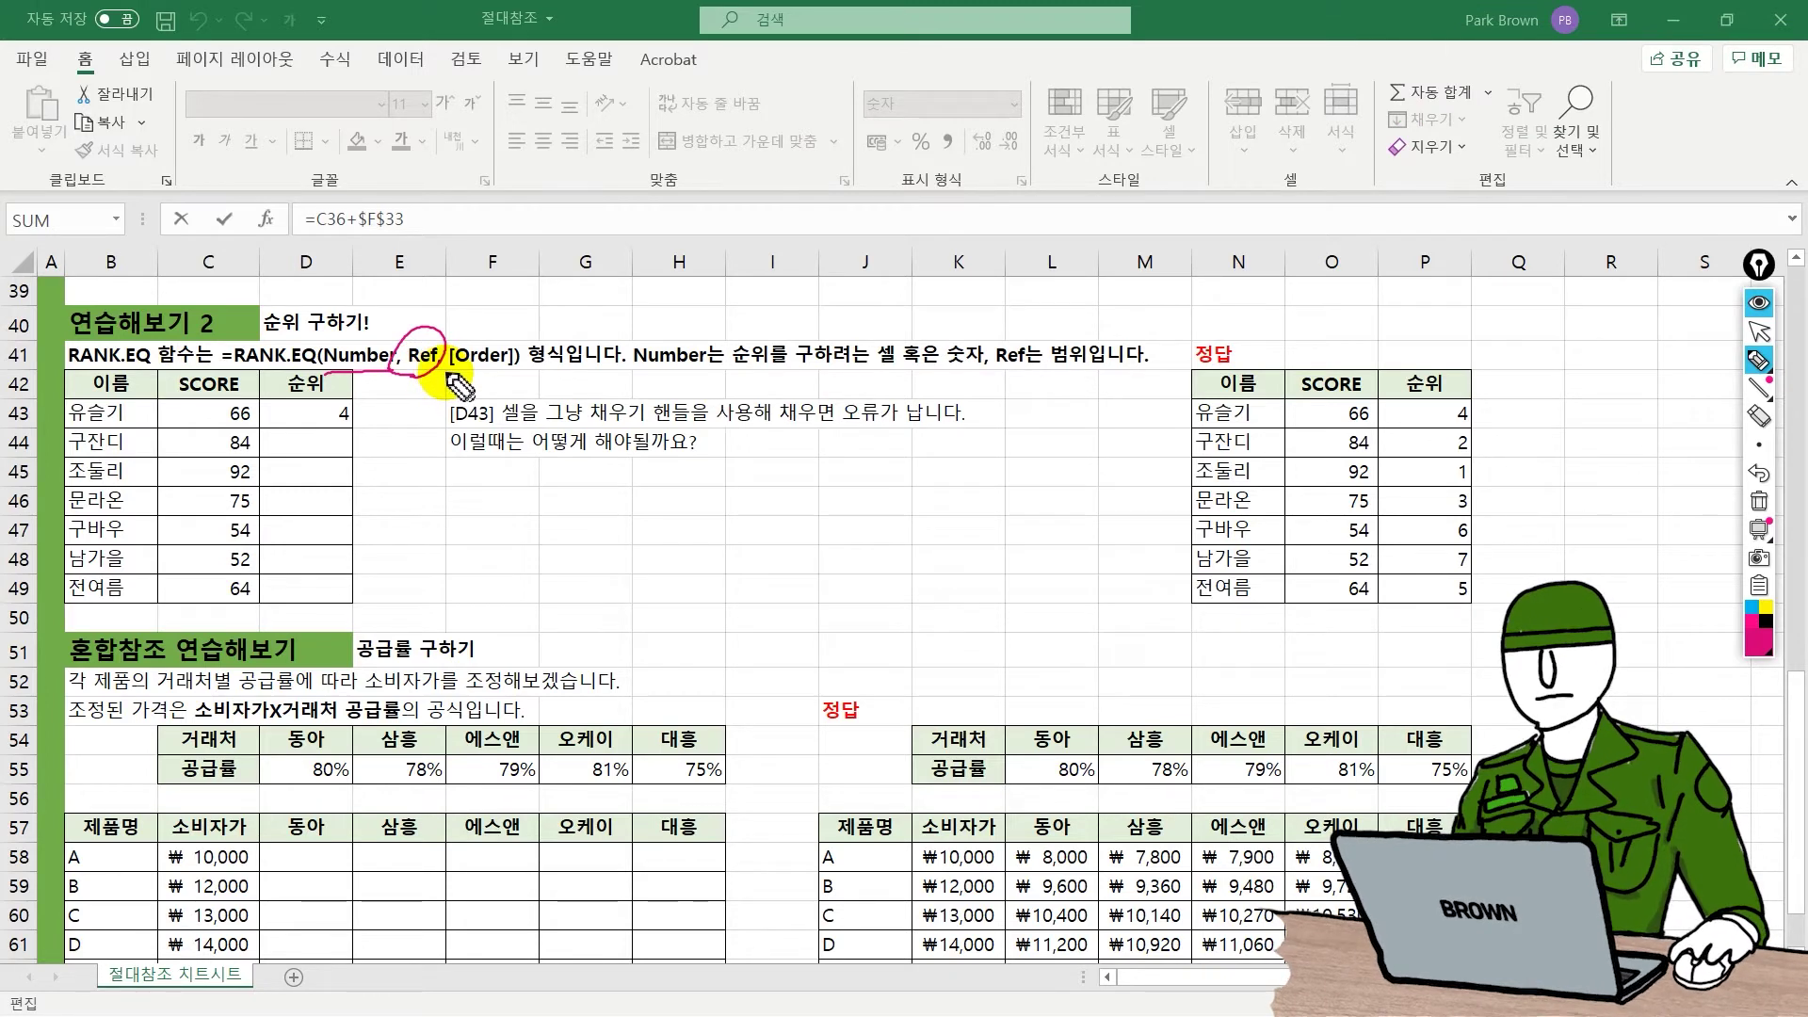
pyautogui.moveTo(452, 377); pyautogui.dragTo(532, 371)
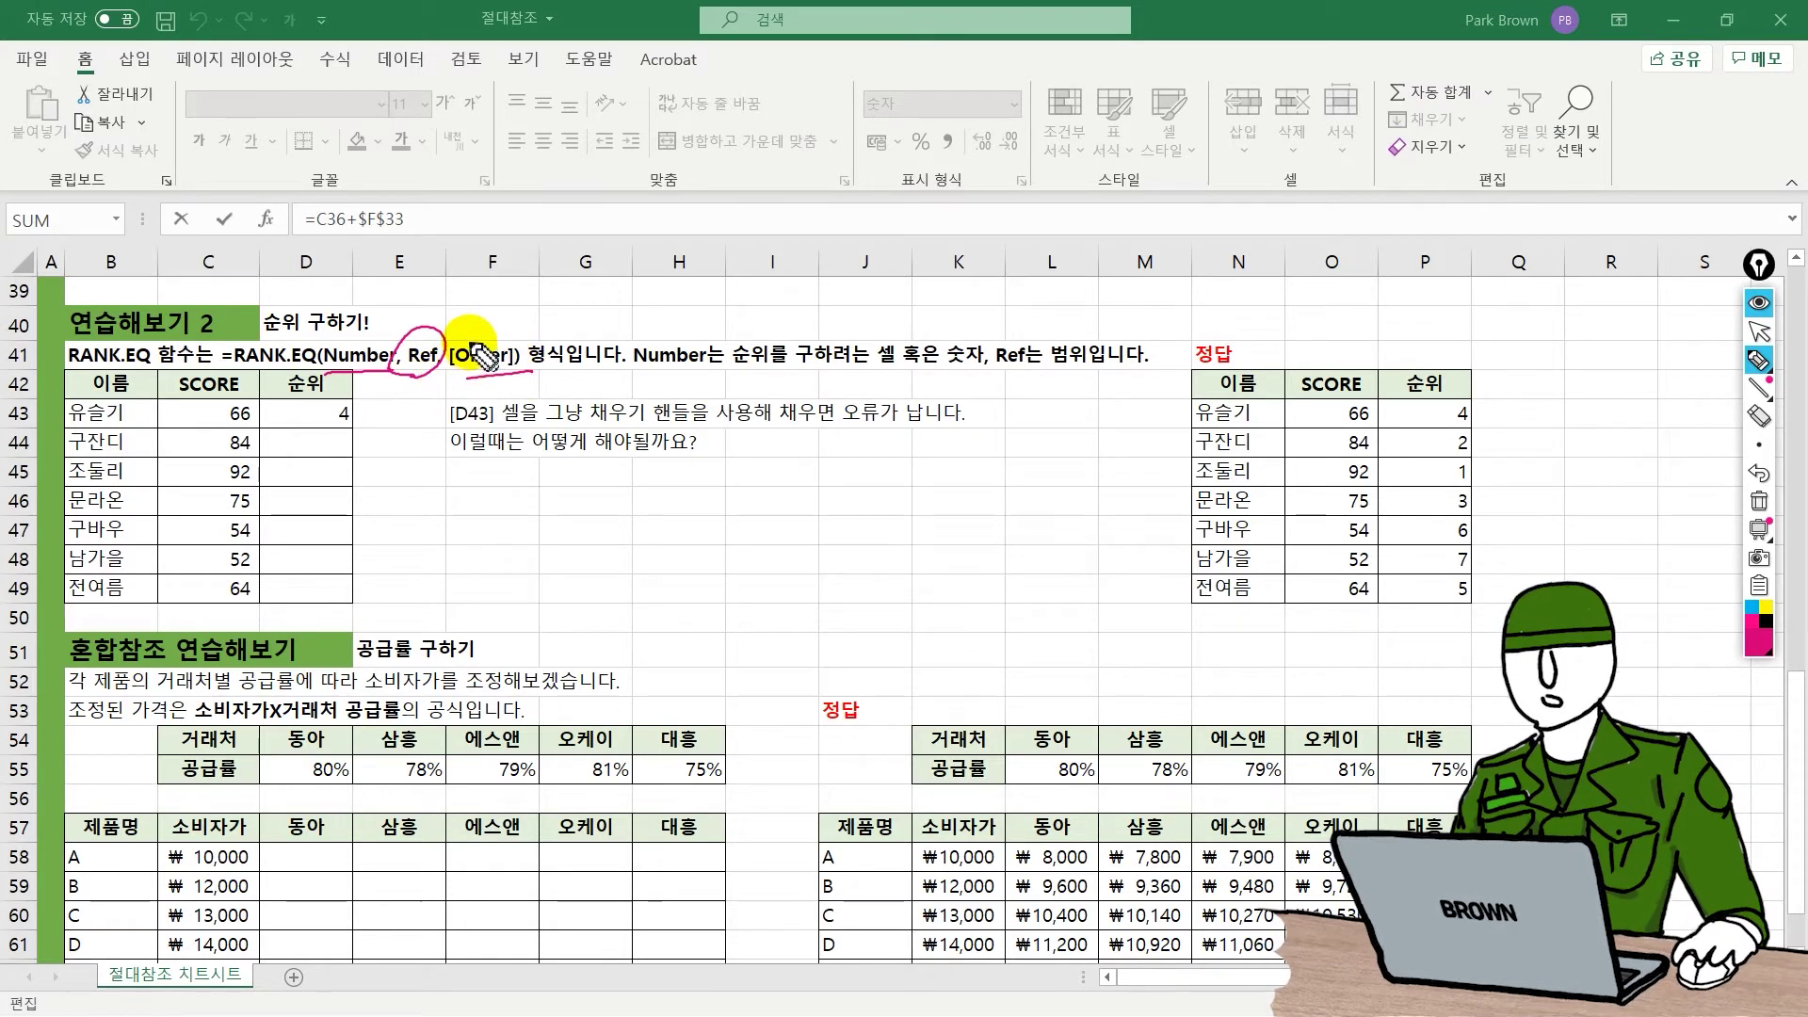
pyautogui.moveTo(462, 330)
pyautogui.mouseDown()
pyautogui.moveTo(502, 373)
pyautogui.moveTo(489, 325)
pyautogui.moveTo(461, 390)
pyautogui.mouseUp()
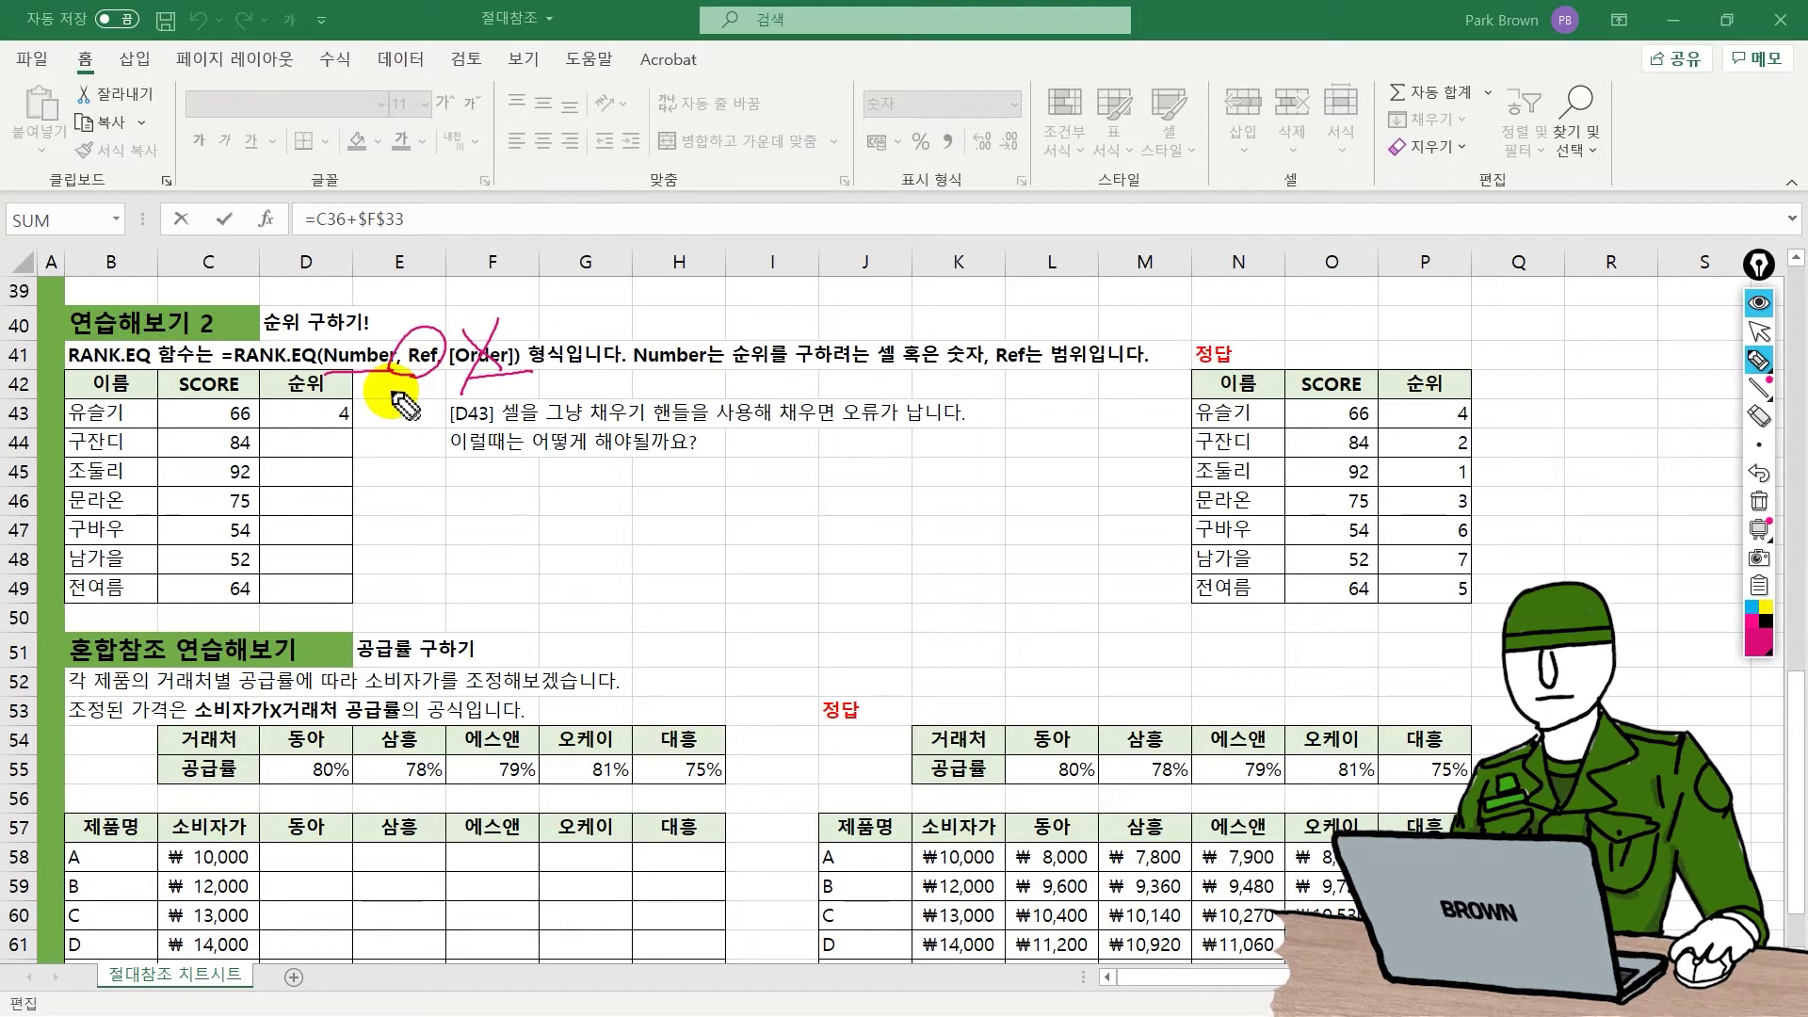
# Step: Handwrite 상대 for the Number argument and 절대 for the Ref argument of RANK.EQ
pyautogui.moveTo(392, 379); pyautogui.dragTo(435, 429)
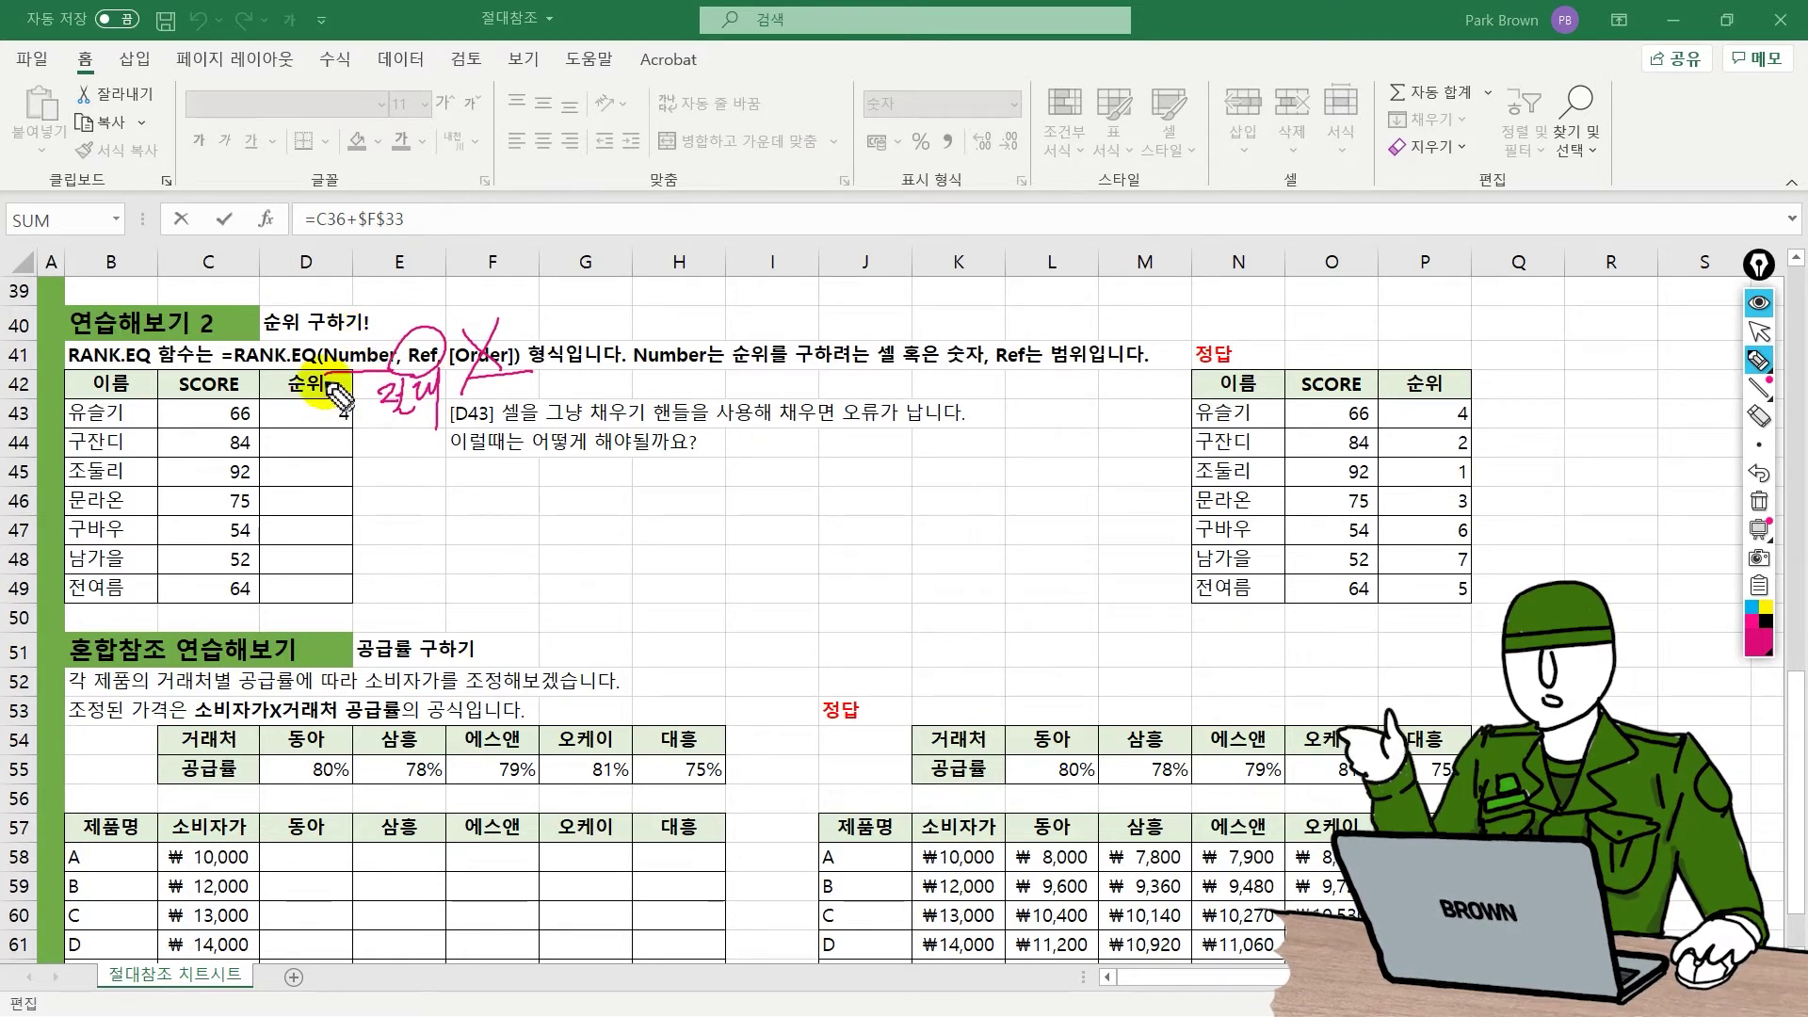
pyautogui.moveTo(323, 381); pyautogui.dragTo(309, 405)
pyautogui.moveTo(319, 393); pyautogui.dragTo(327, 401)
pyautogui.moveTo(330, 382); pyautogui.dragTo(334, 402)
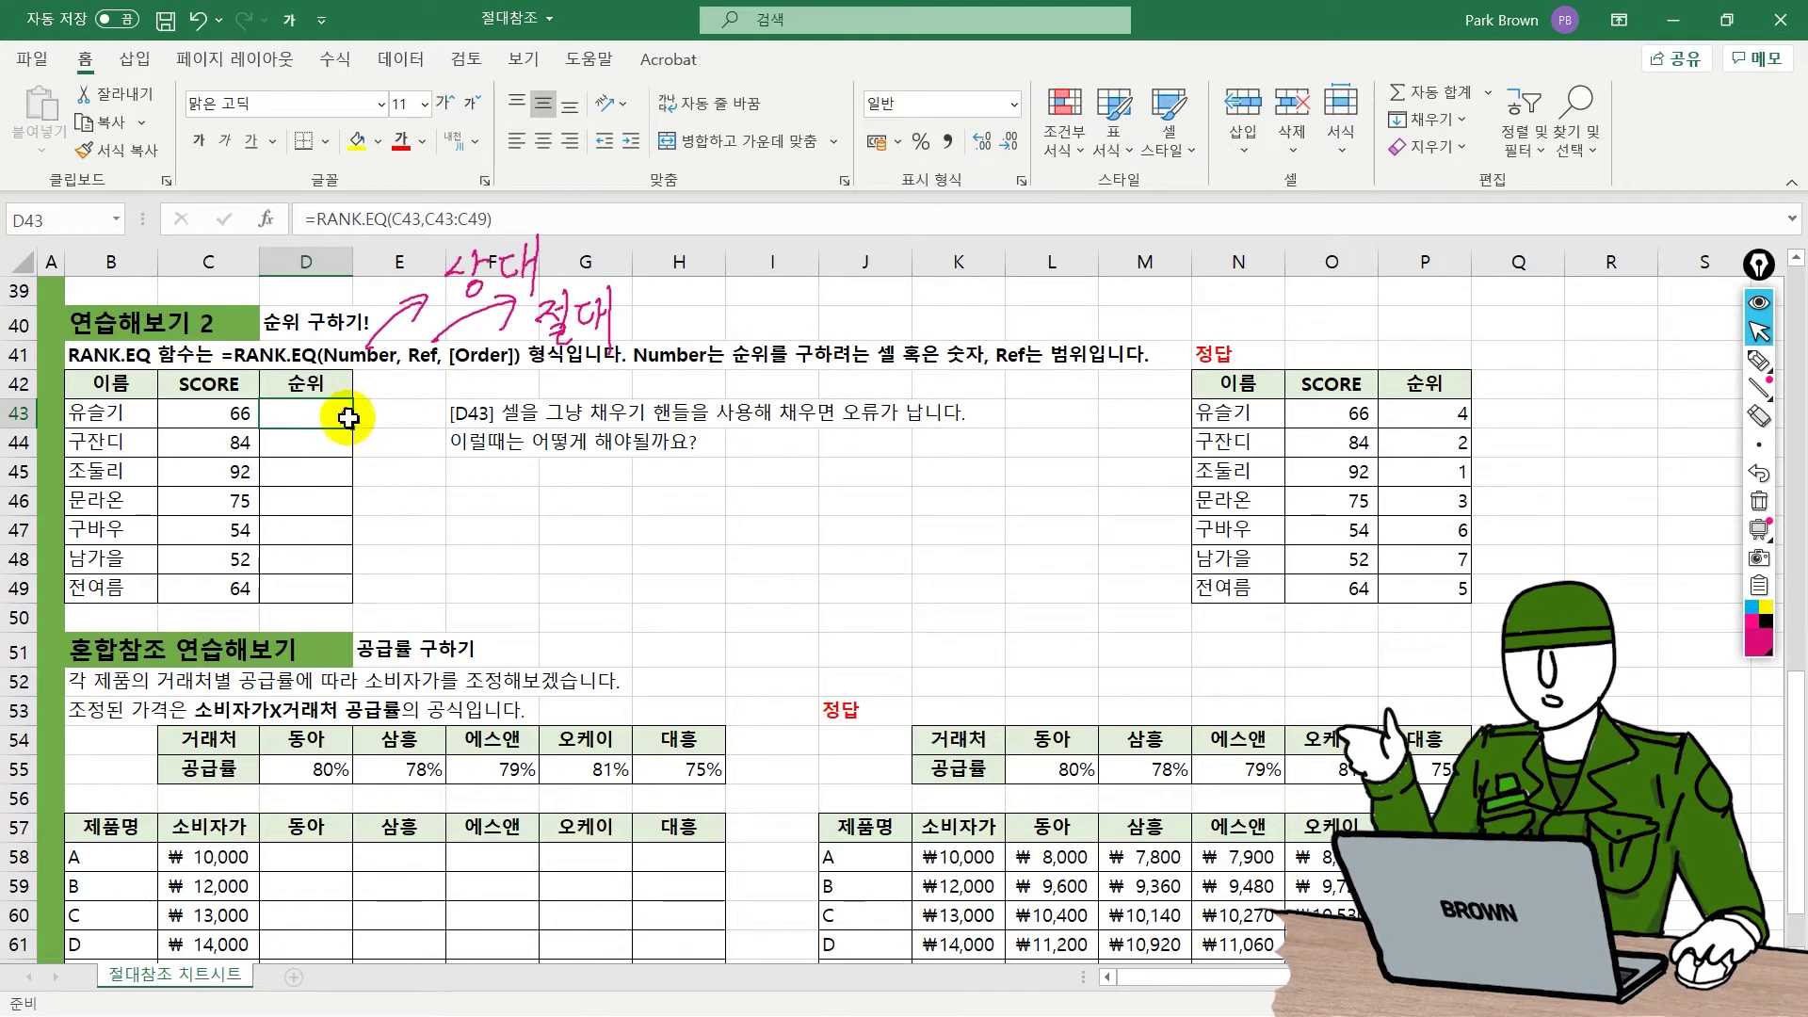
# Step: Fill the relative RANK.EQ formula from D43 down through D49 and examine the references in D49
pyautogui.click(517, 221)
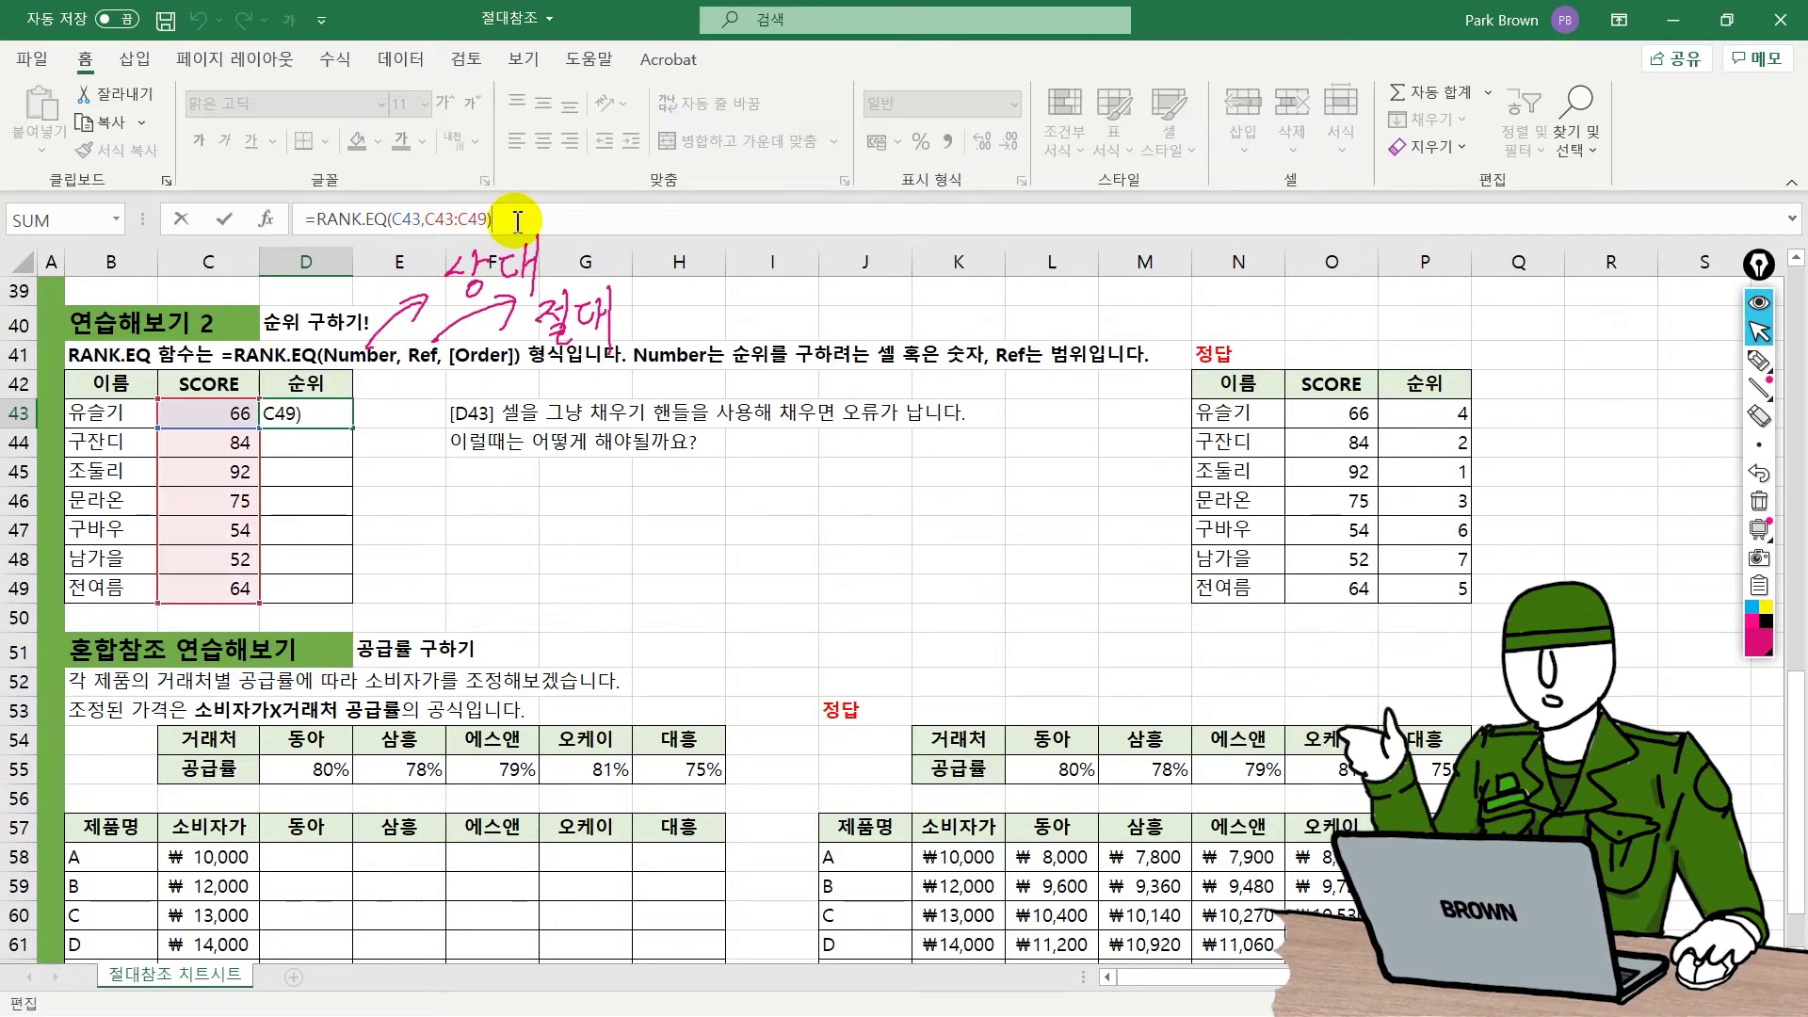
pyautogui.doubleClick(357, 430)
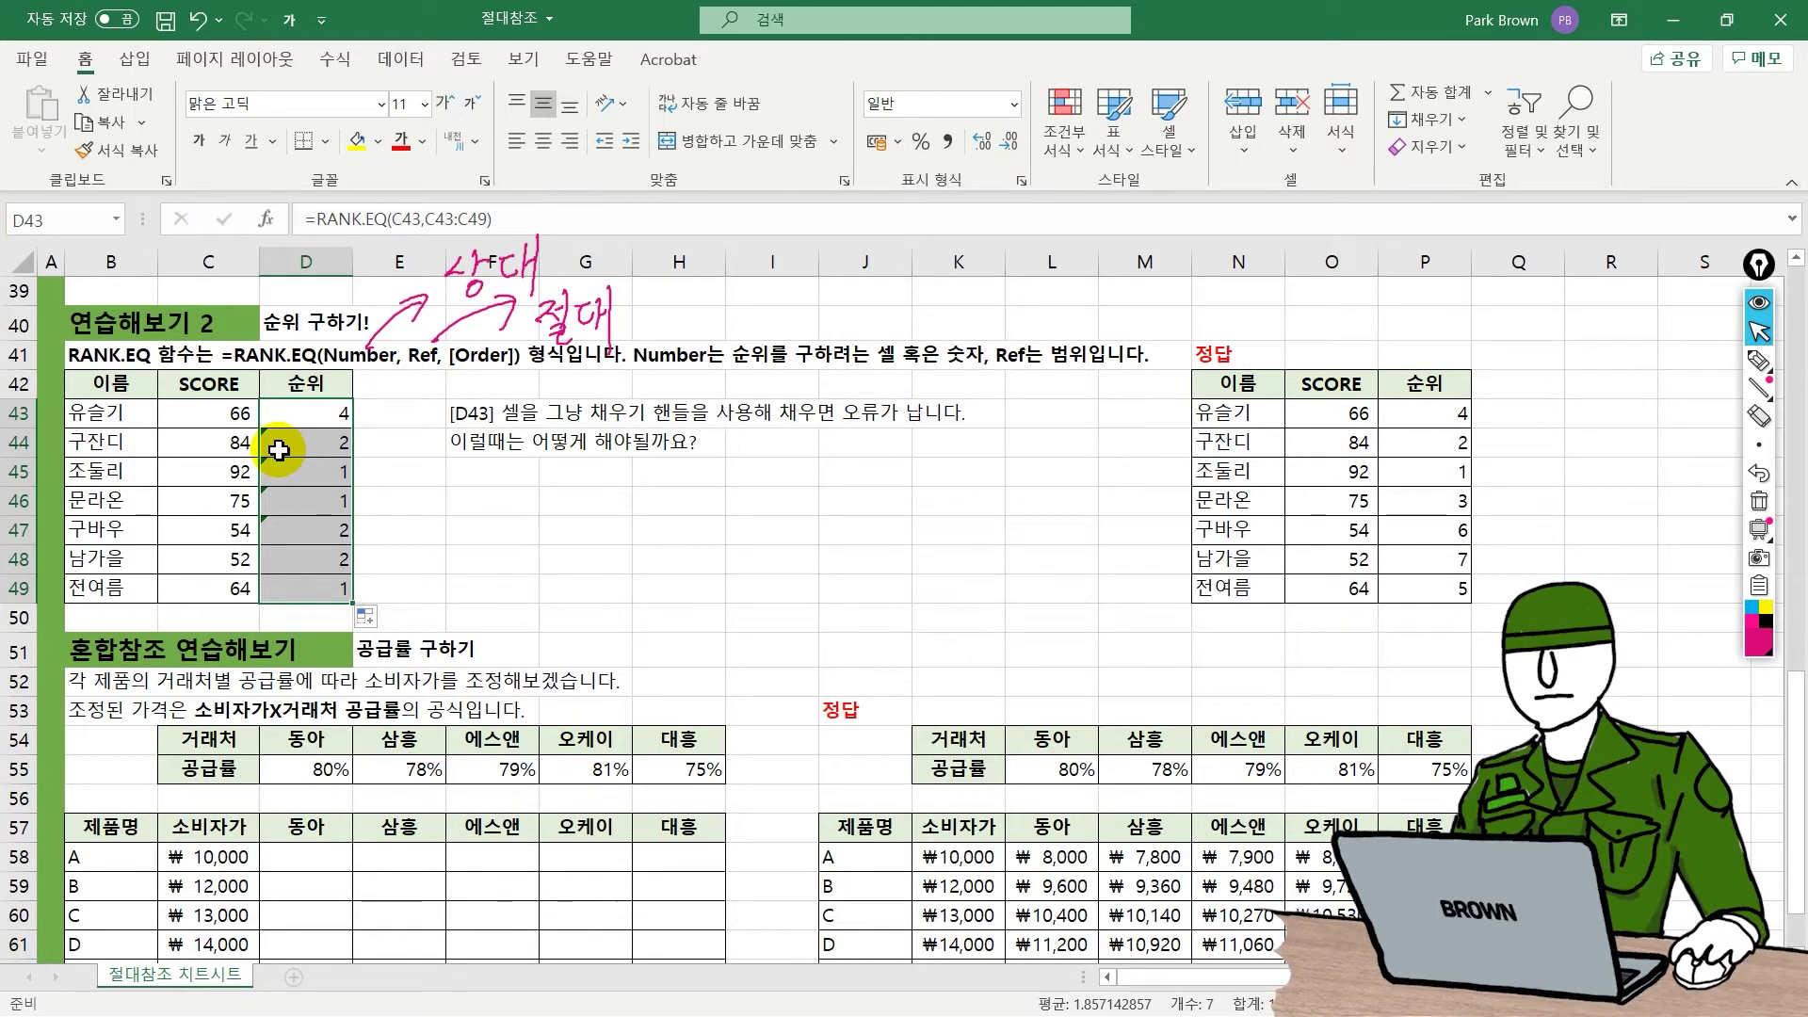
pyautogui.click(305, 591)
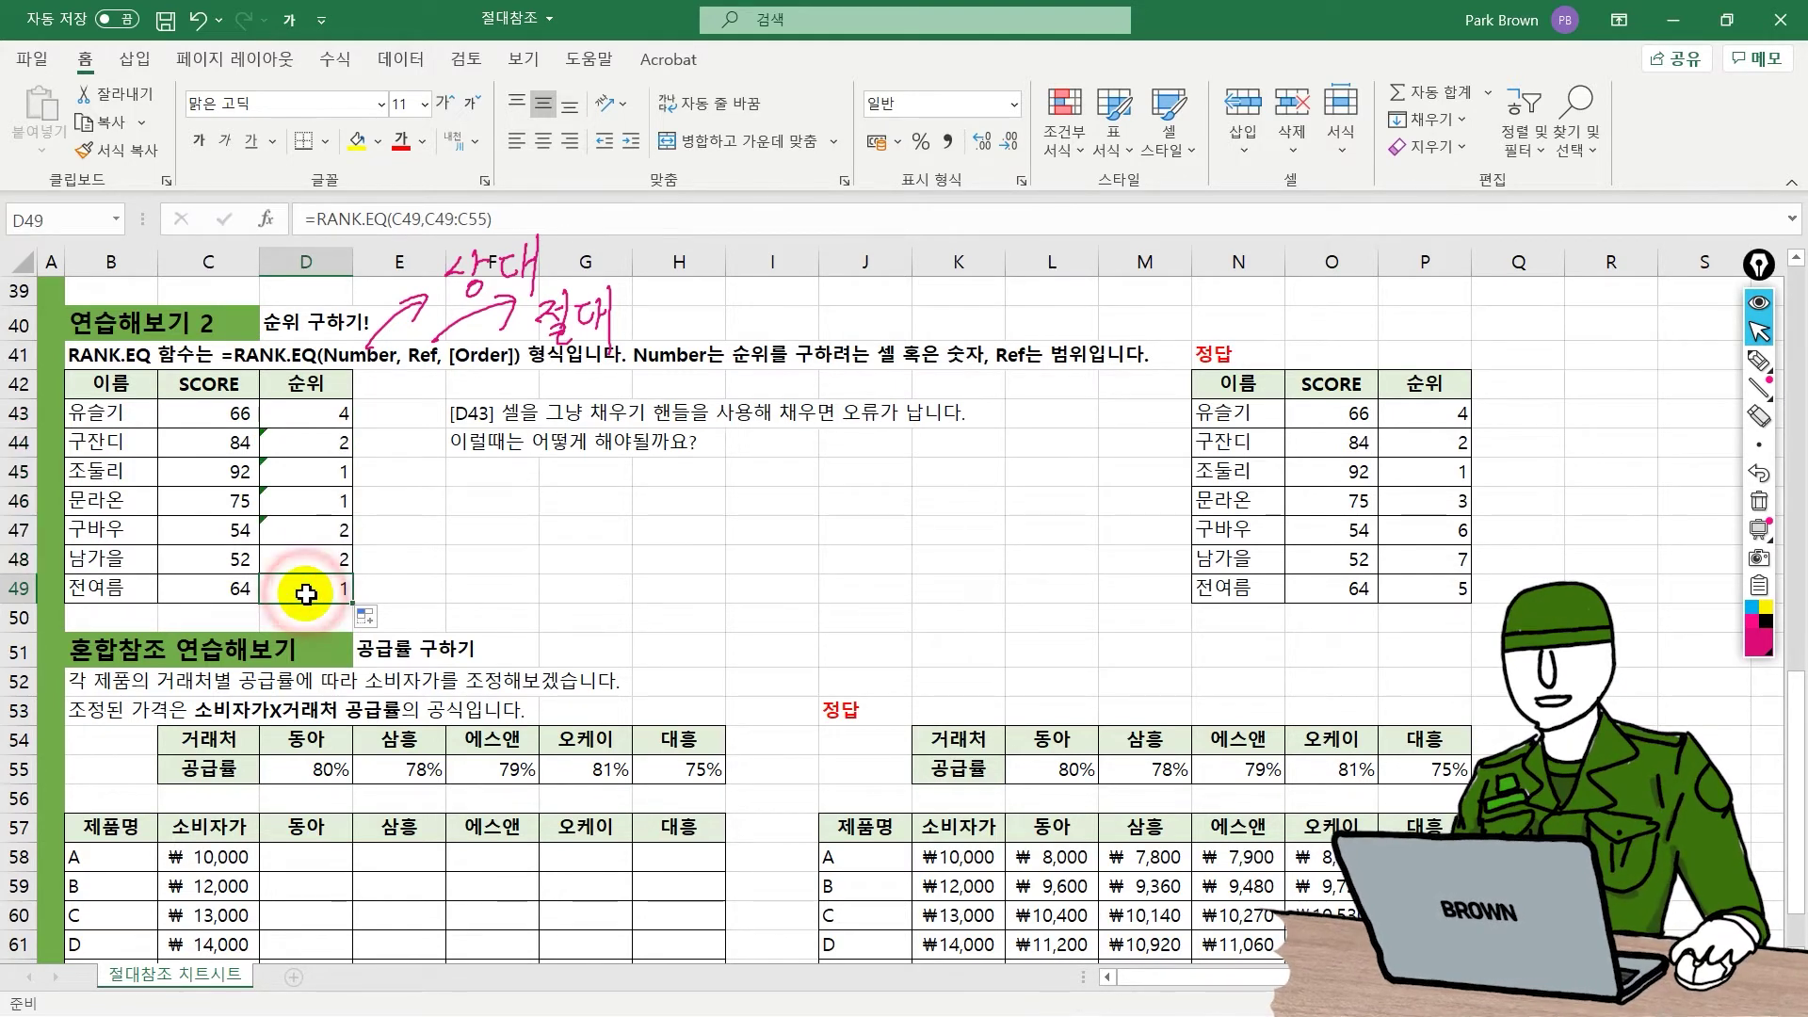
pyautogui.click(448, 218)
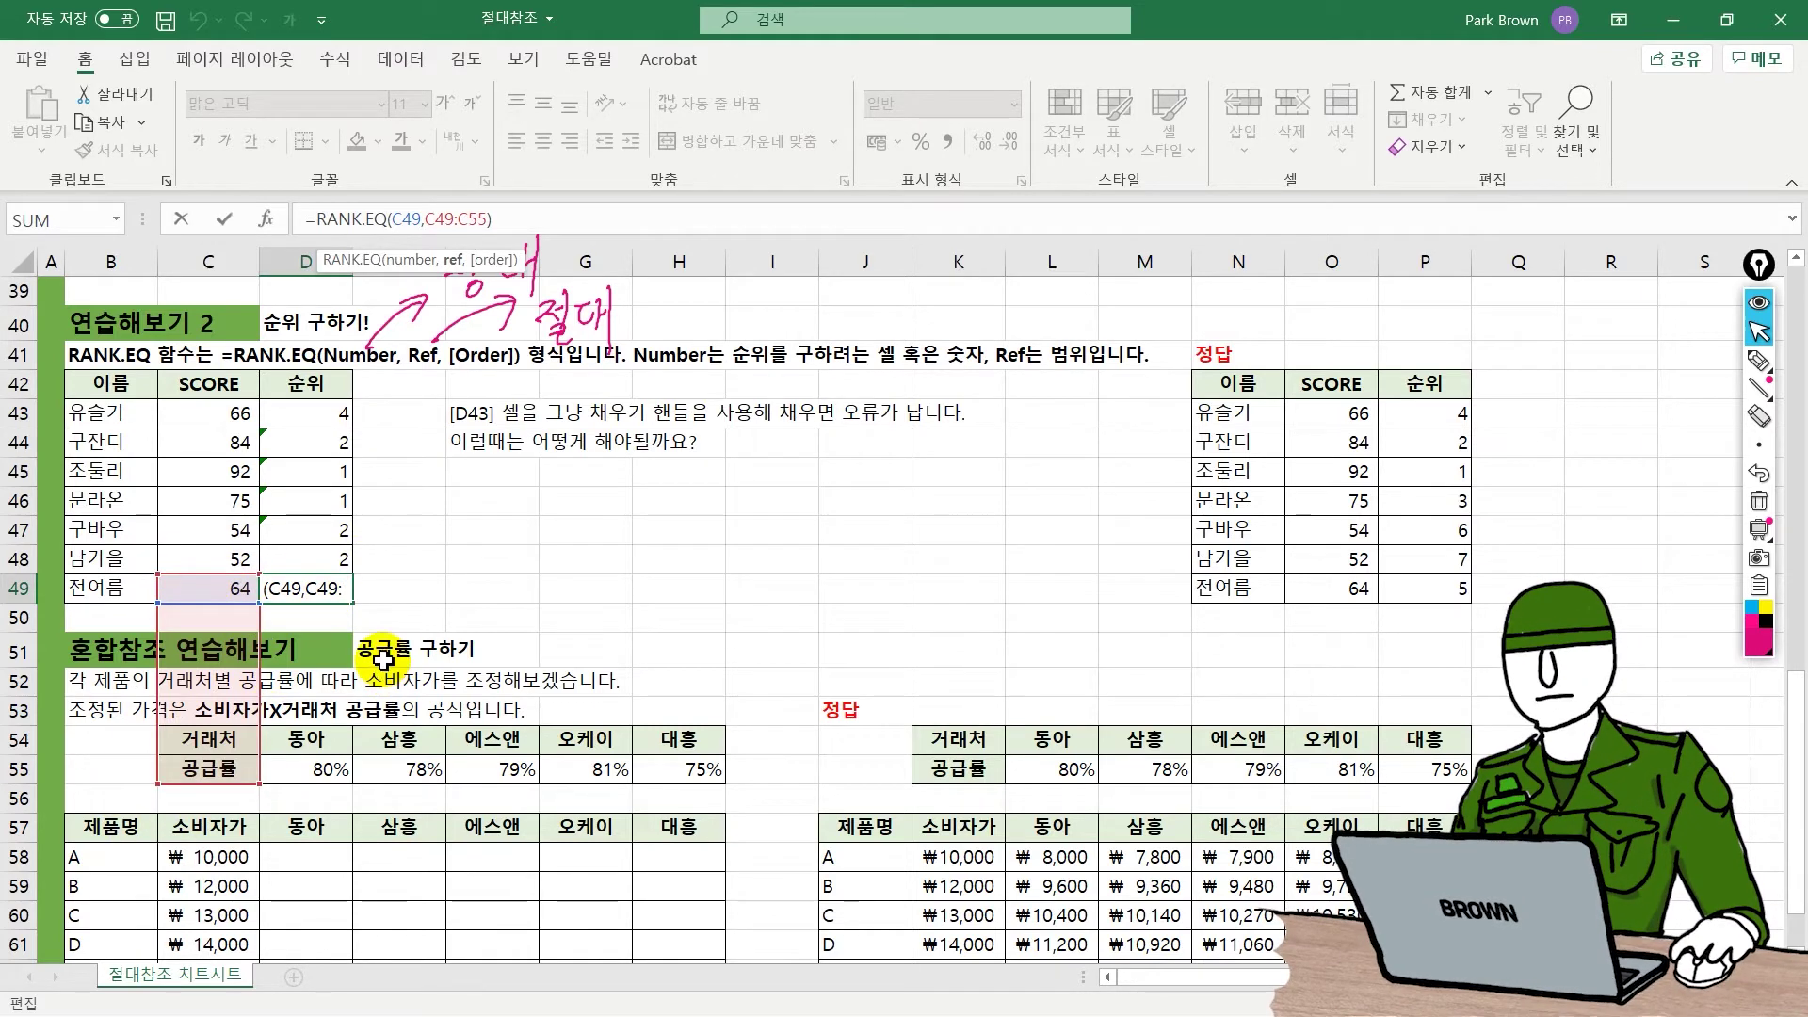
pyautogui.press('Return')
# Step: Clear the filled ranks in D44:D49
pyautogui.click(337, 442)
pyautogui.moveTo(337, 442); pyautogui.dragTo(307, 605)
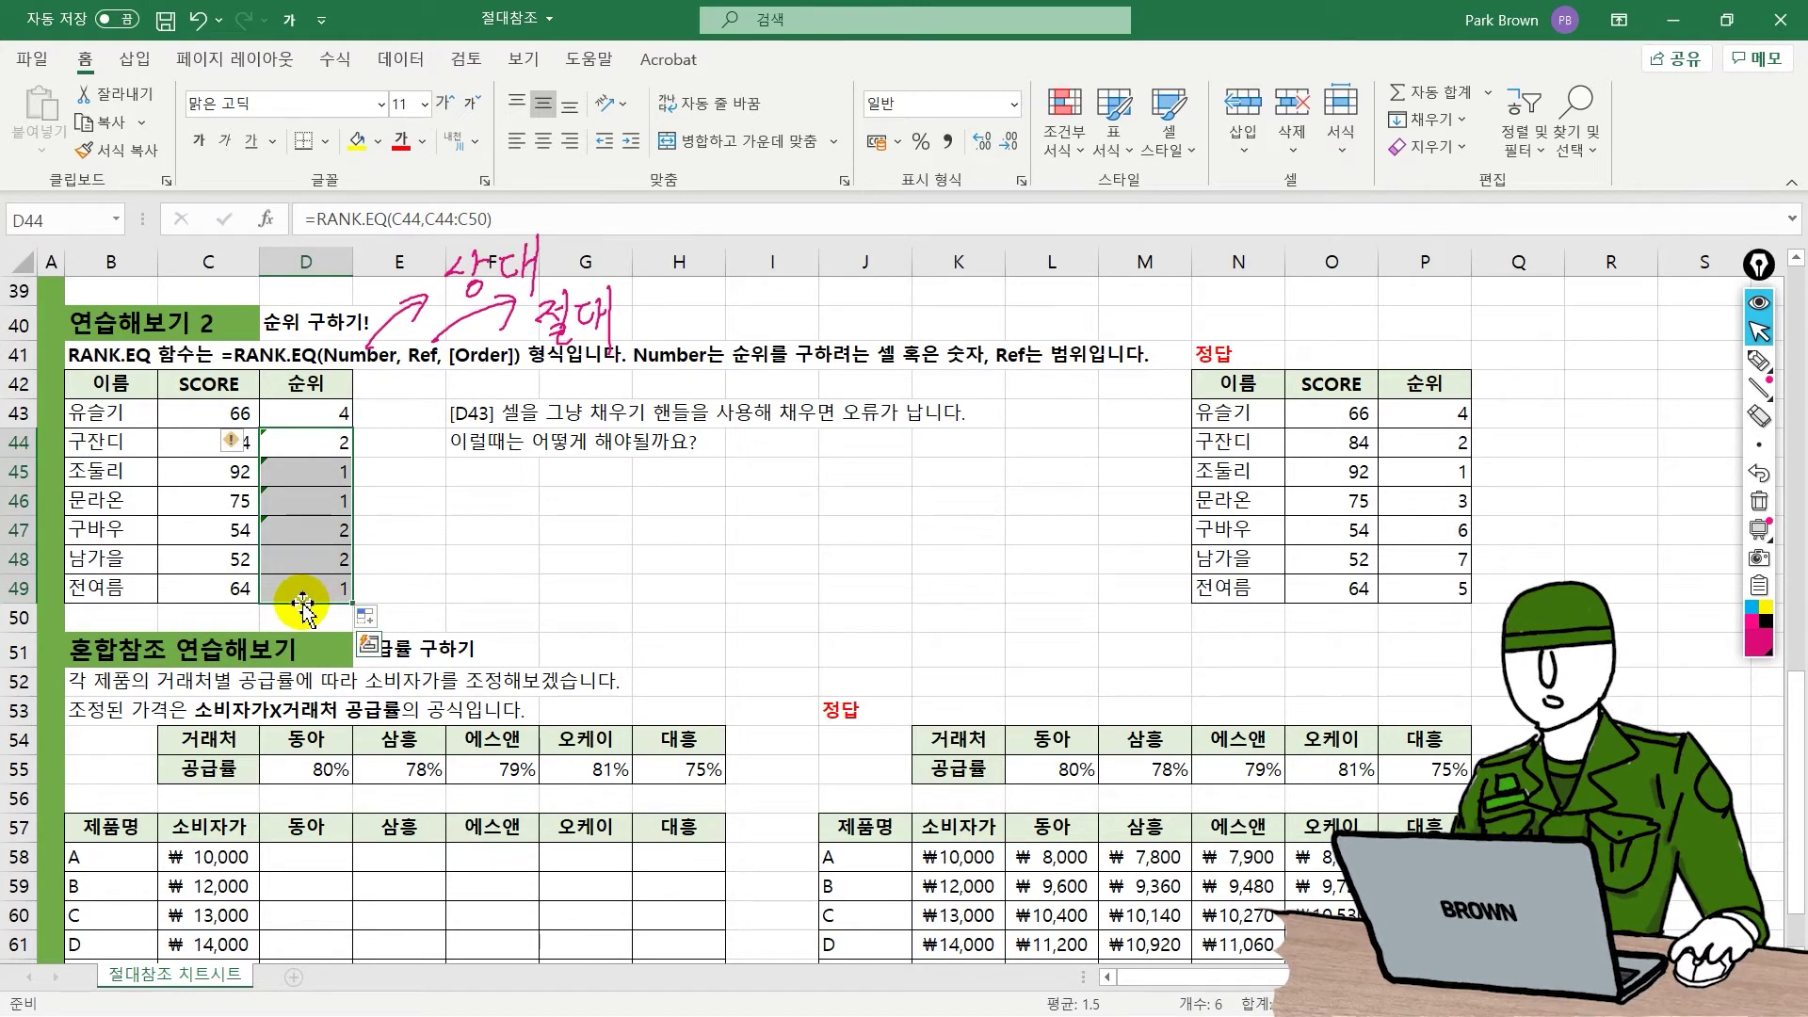
pyautogui.press('Delete')
# Step: Make the ranking range in D43 absolute, giving =RANK.EQ(C43,$C$43:$C$49), and fill the formula down the 순위 column
pyautogui.click(315, 408)
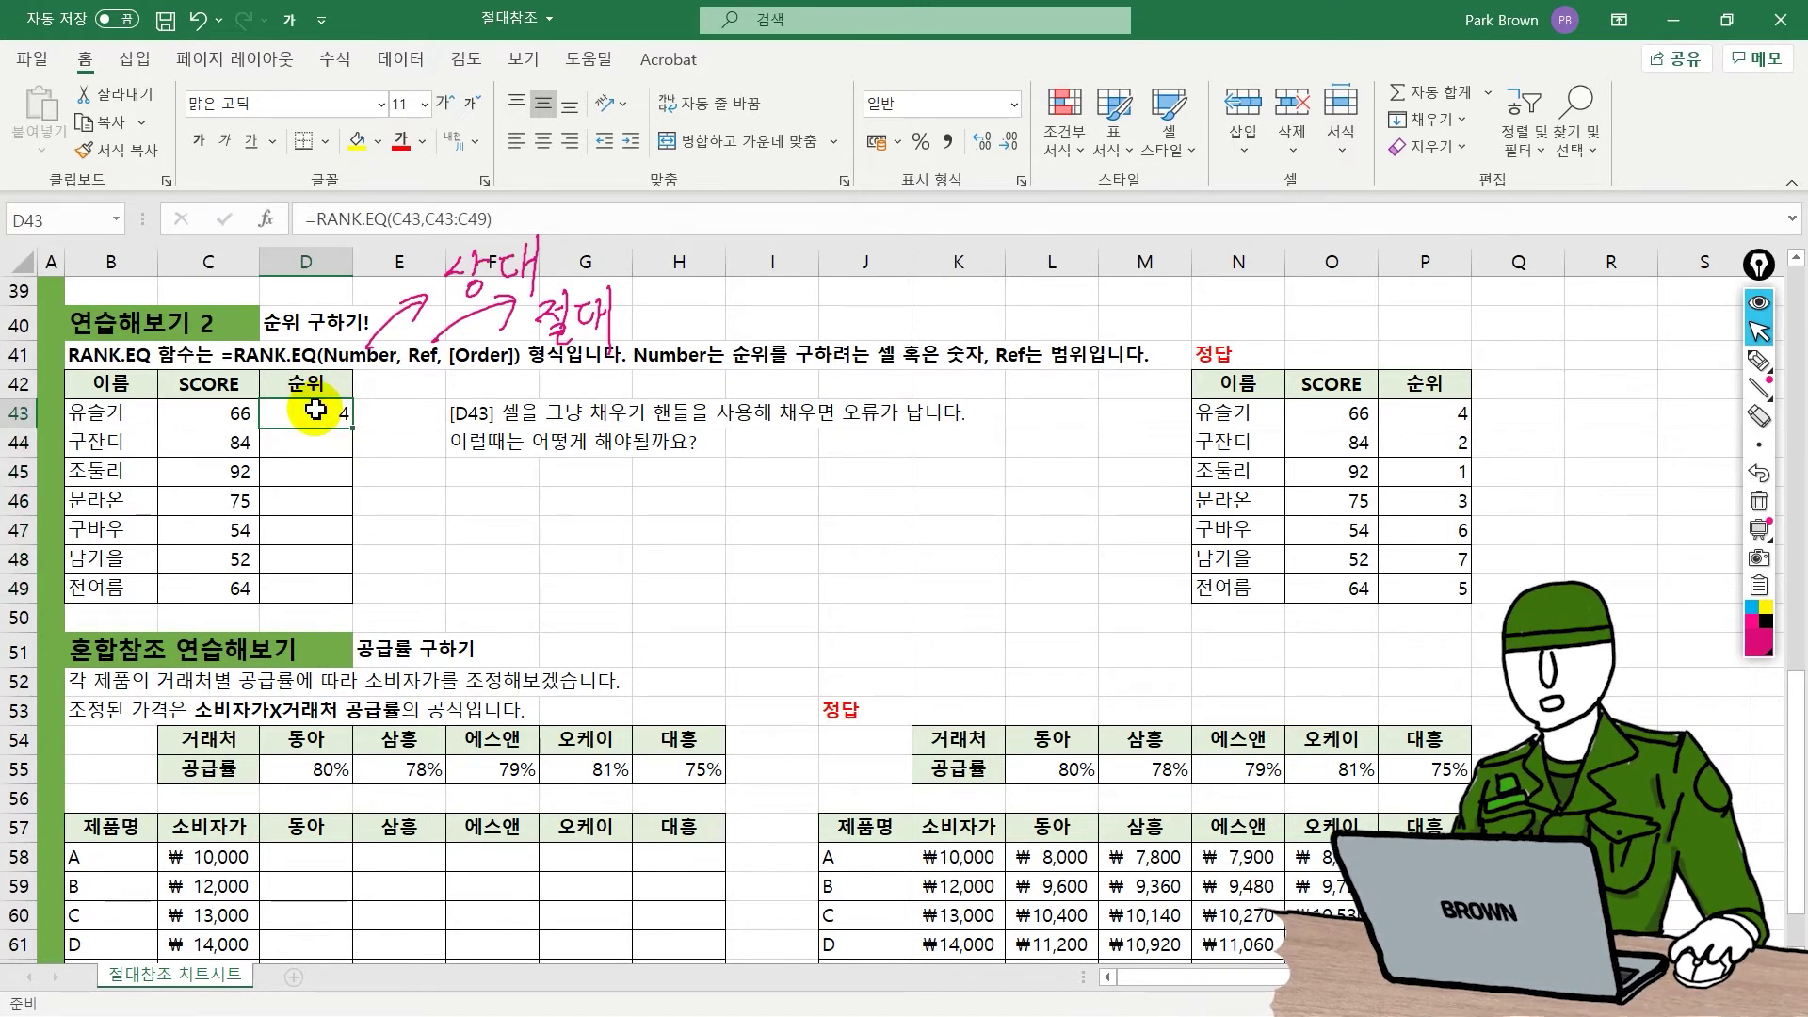
pyautogui.click(427, 219)
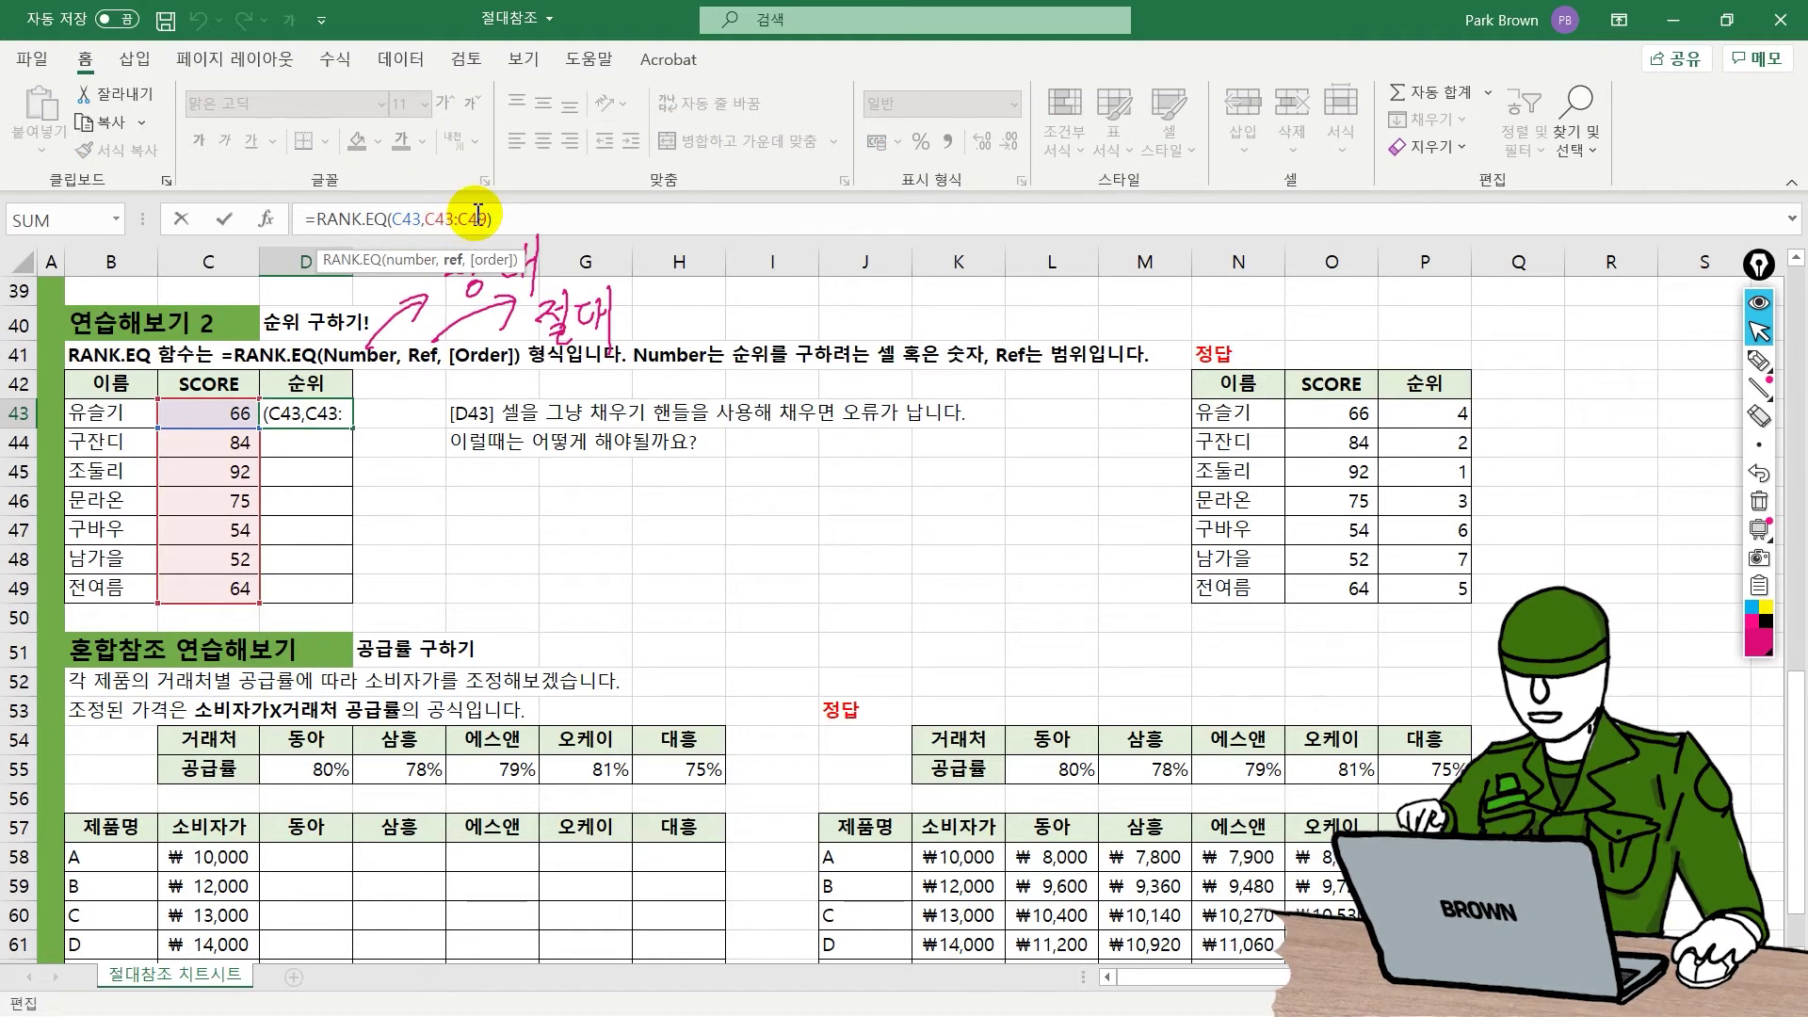
pyautogui.moveTo(426, 218); pyautogui.dragTo(490, 219)
pyautogui.press('F4')
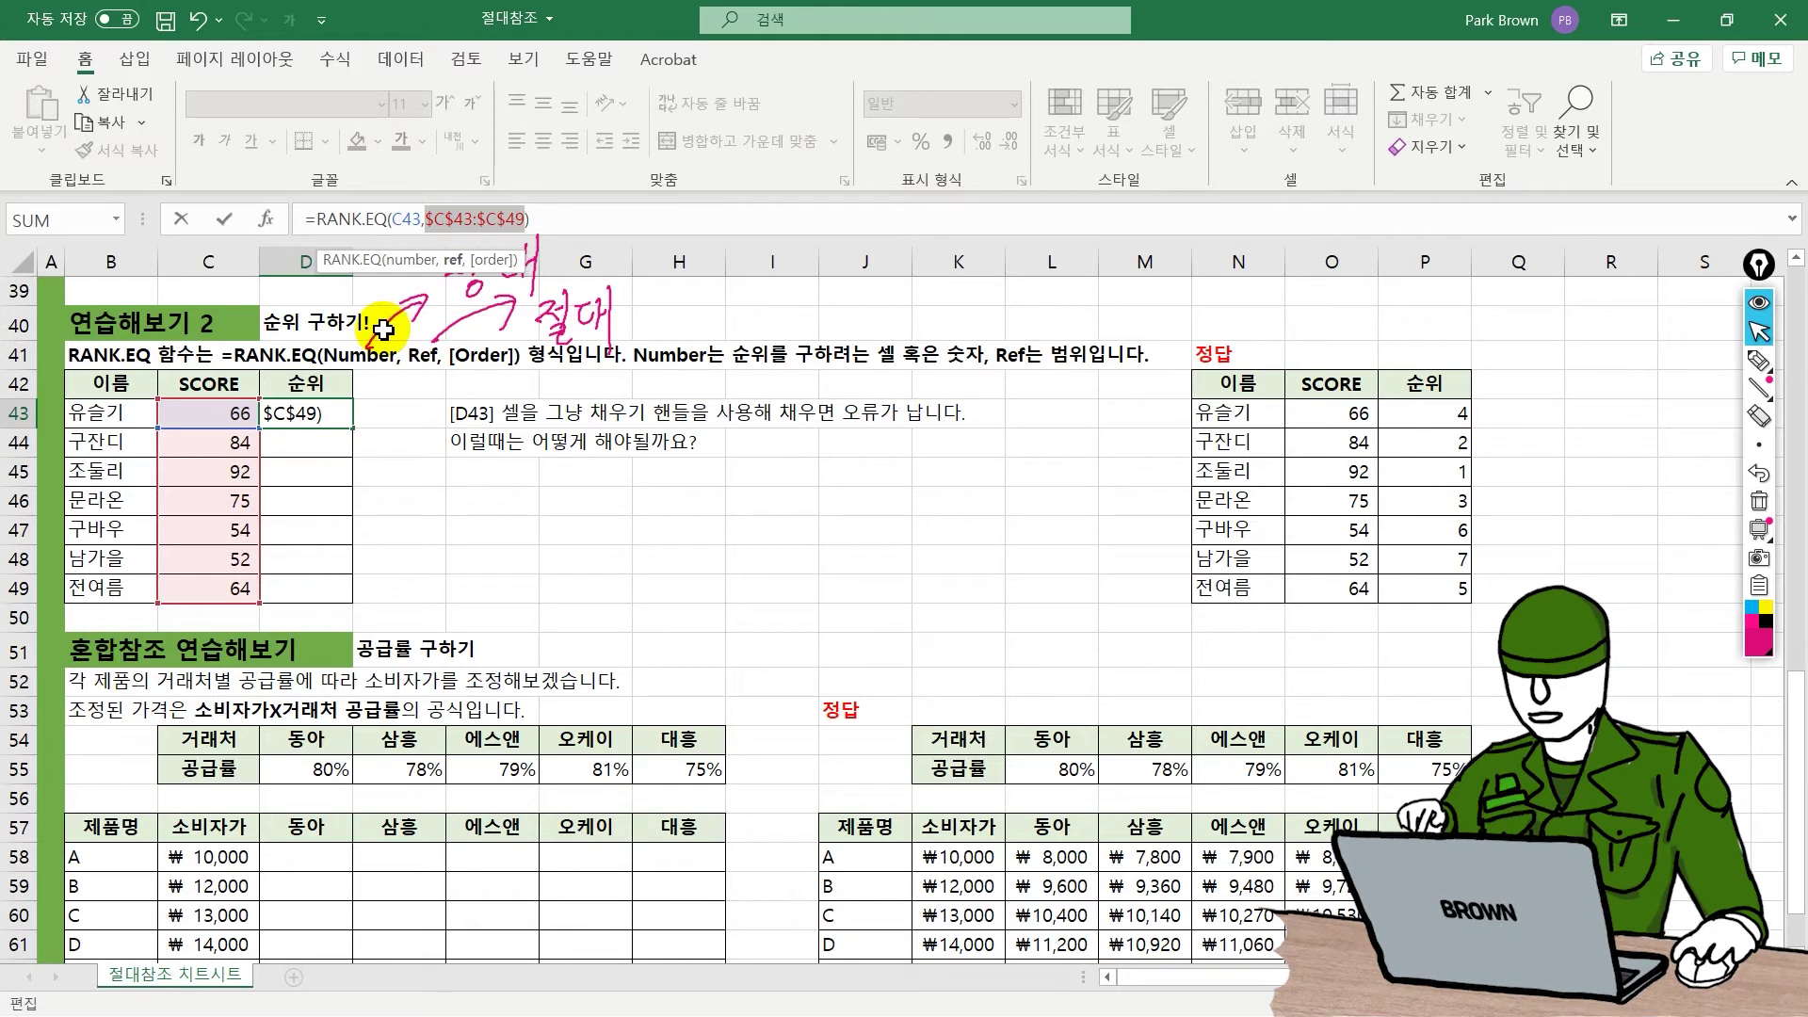
pyautogui.press('Return')
pyautogui.click(329, 412)
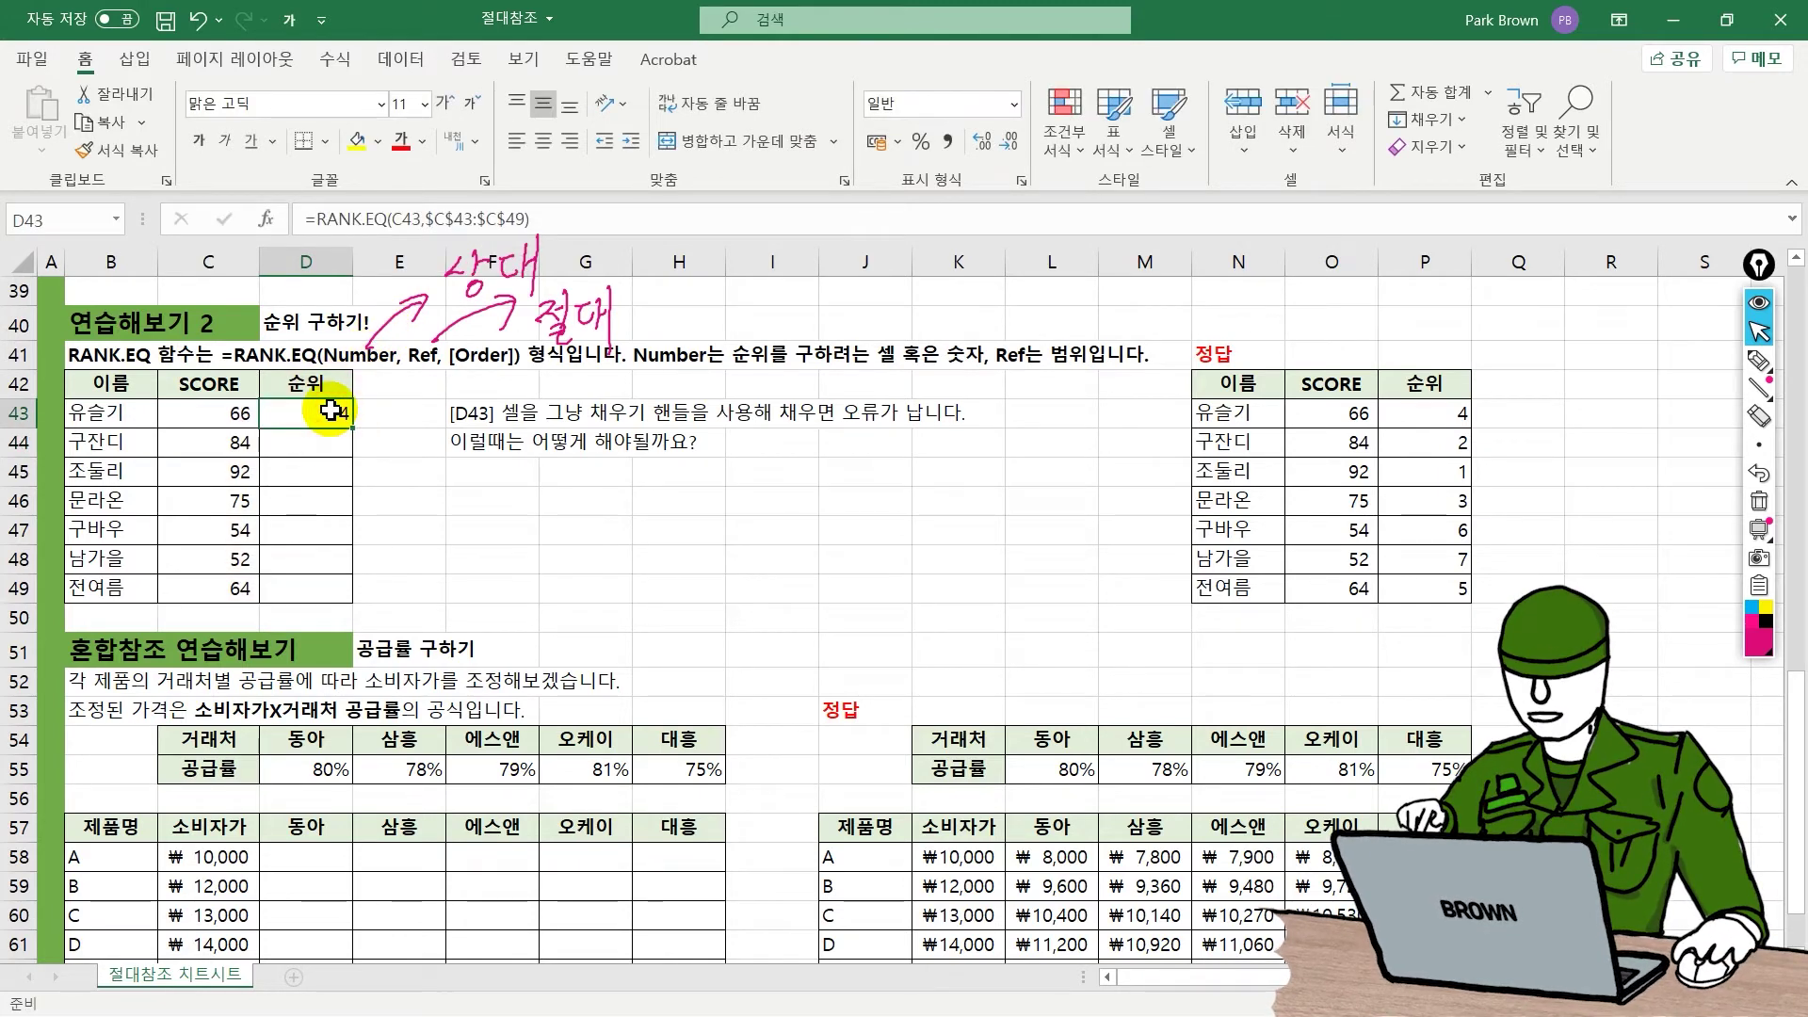
pyautogui.doubleClick(352, 426)
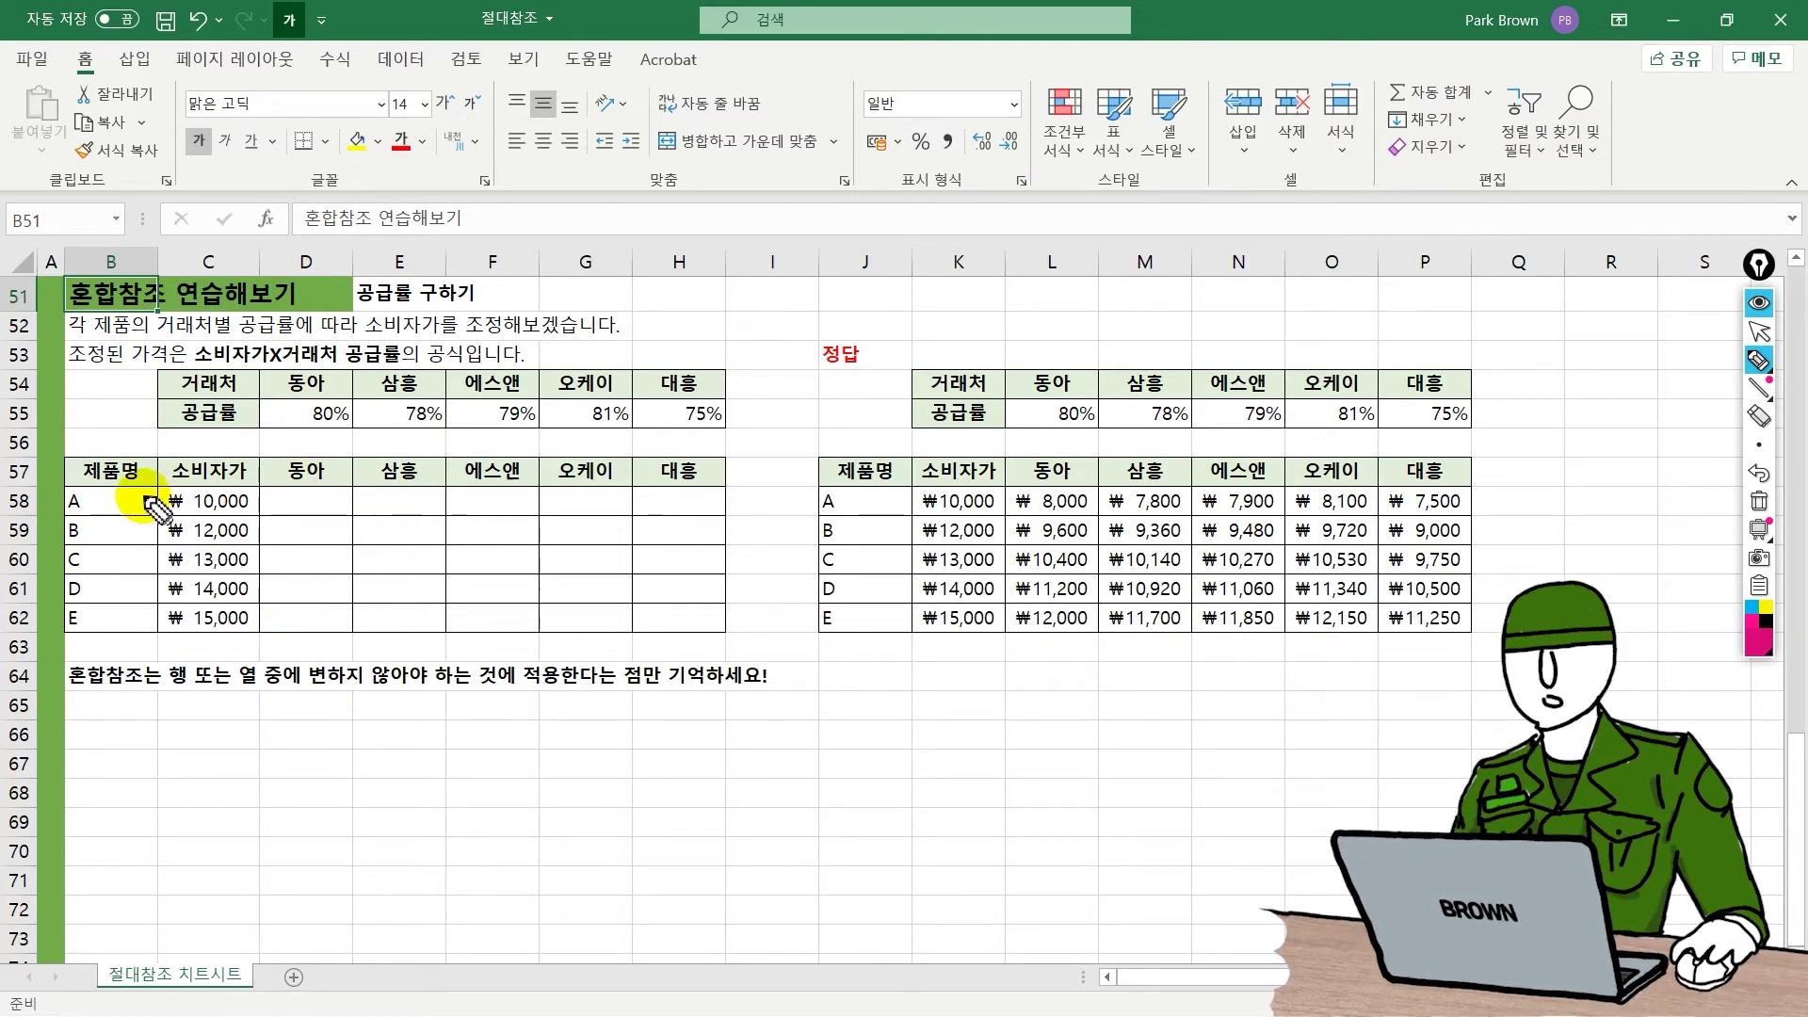
# Step: Circle vendor 동아 and product A, and draw lines from the 80% rate and the ₩10,000 price meeting at D58
pyautogui.moveTo(331, 351); pyautogui.dragTo(307, 404)
pyautogui.moveTo(89, 469); pyautogui.dragTo(94, 533)
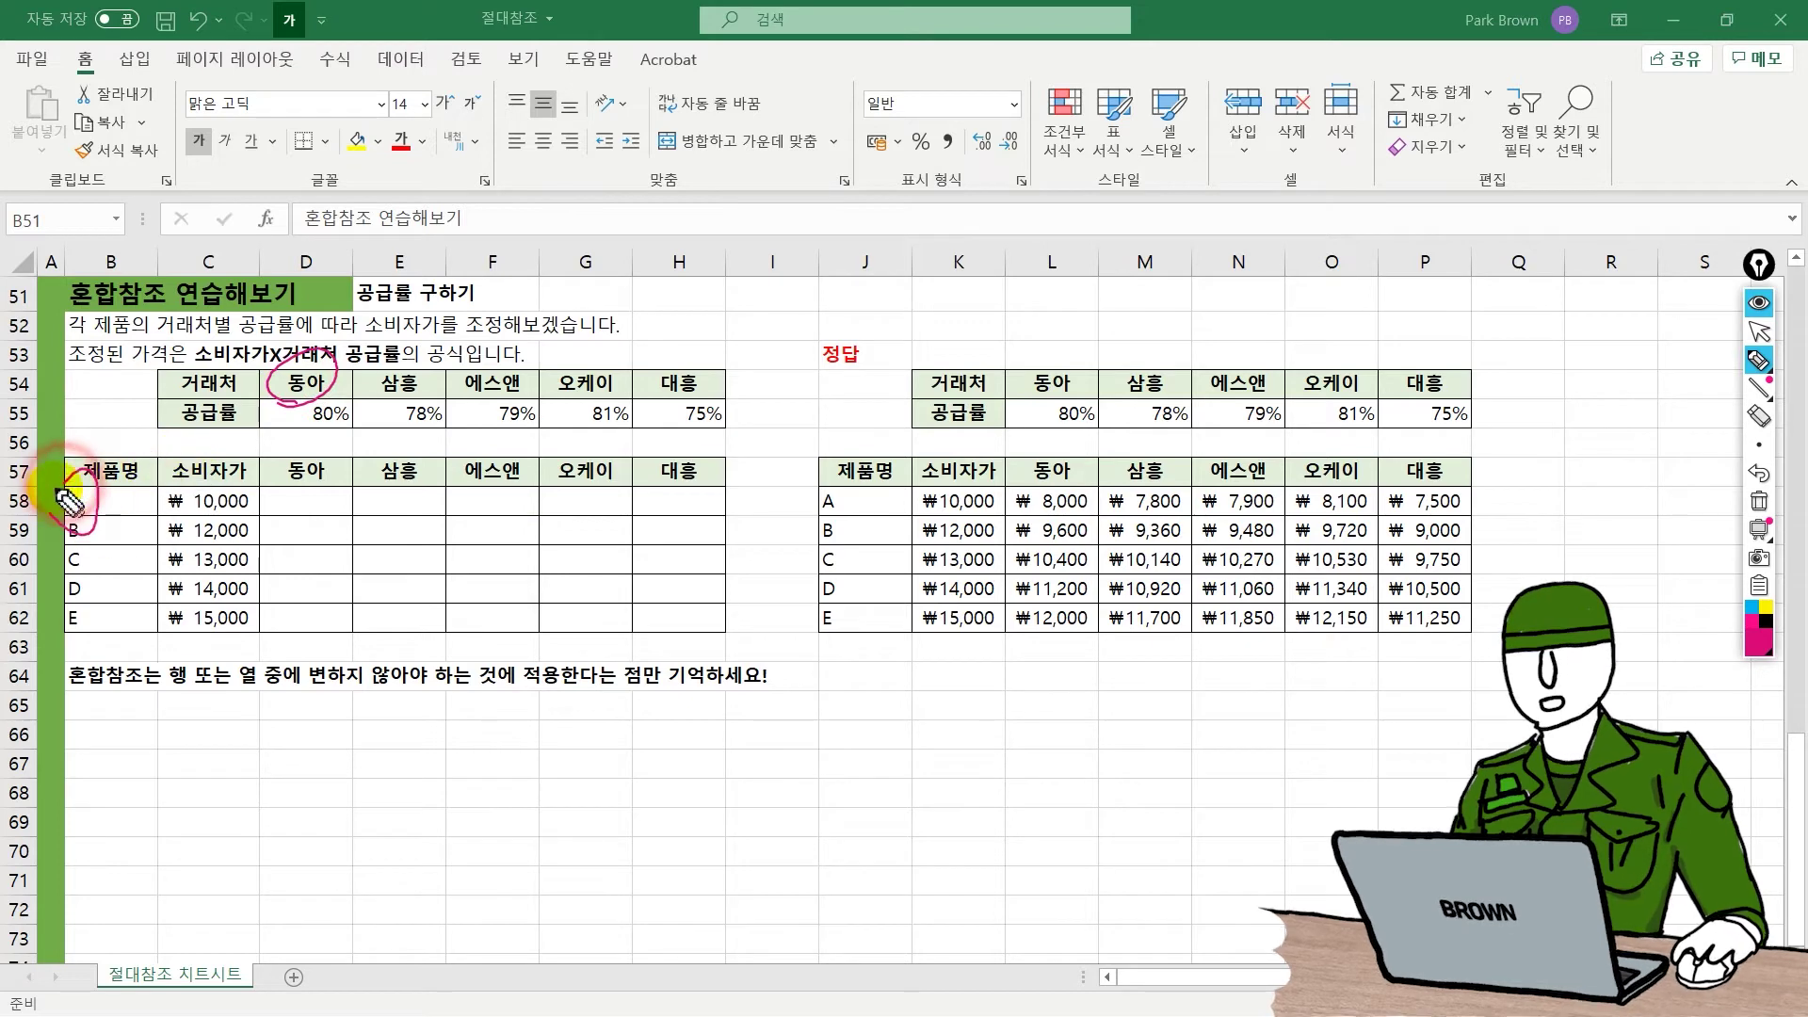
pyautogui.moveTo(250, 501); pyautogui.dragTo(287, 499)
pyautogui.moveTo(310, 414); pyautogui.dragTo(315, 493)
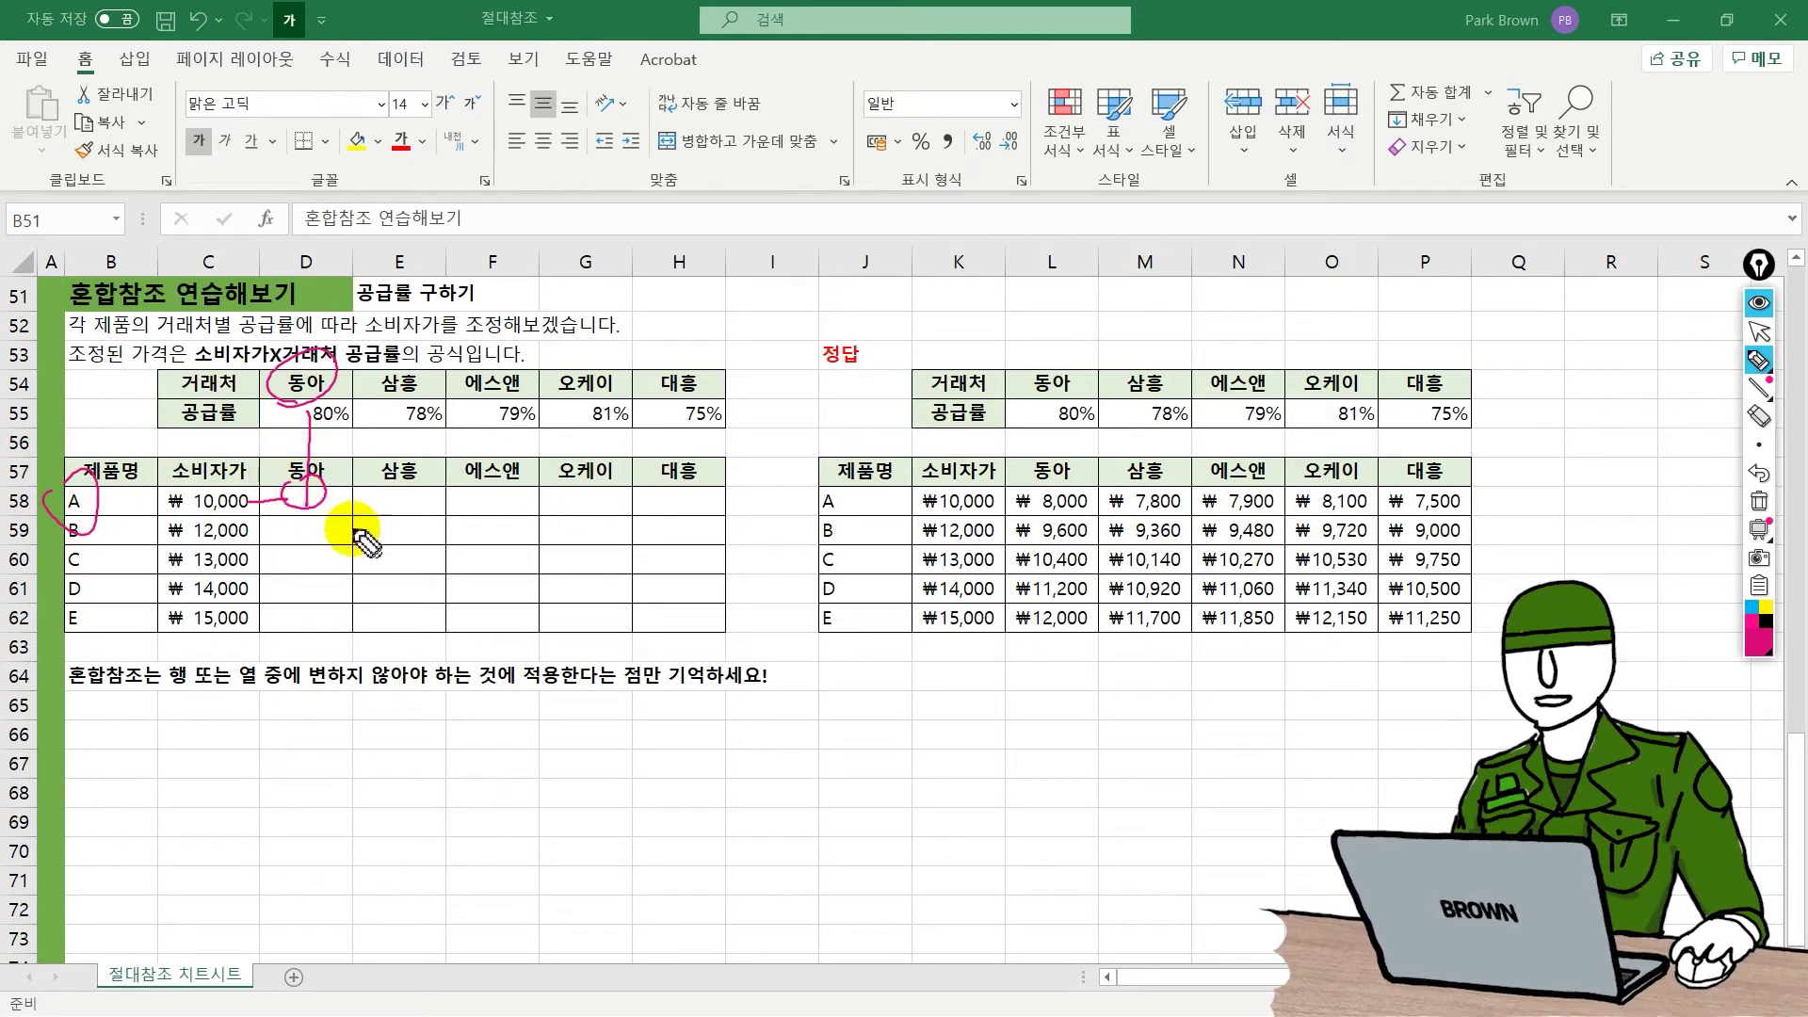
# Step: Circle product C and vendor 에스앤, draw lines from their price and rate meeting at F60, and remove the ink
pyautogui.moveTo(92, 543); pyautogui.dragTo(80, 590)
pyautogui.moveTo(527, 370)
pyautogui.mouseDown()
pyautogui.moveTo(452, 391)
pyautogui.moveTo(490, 407)
pyautogui.mouseUp()
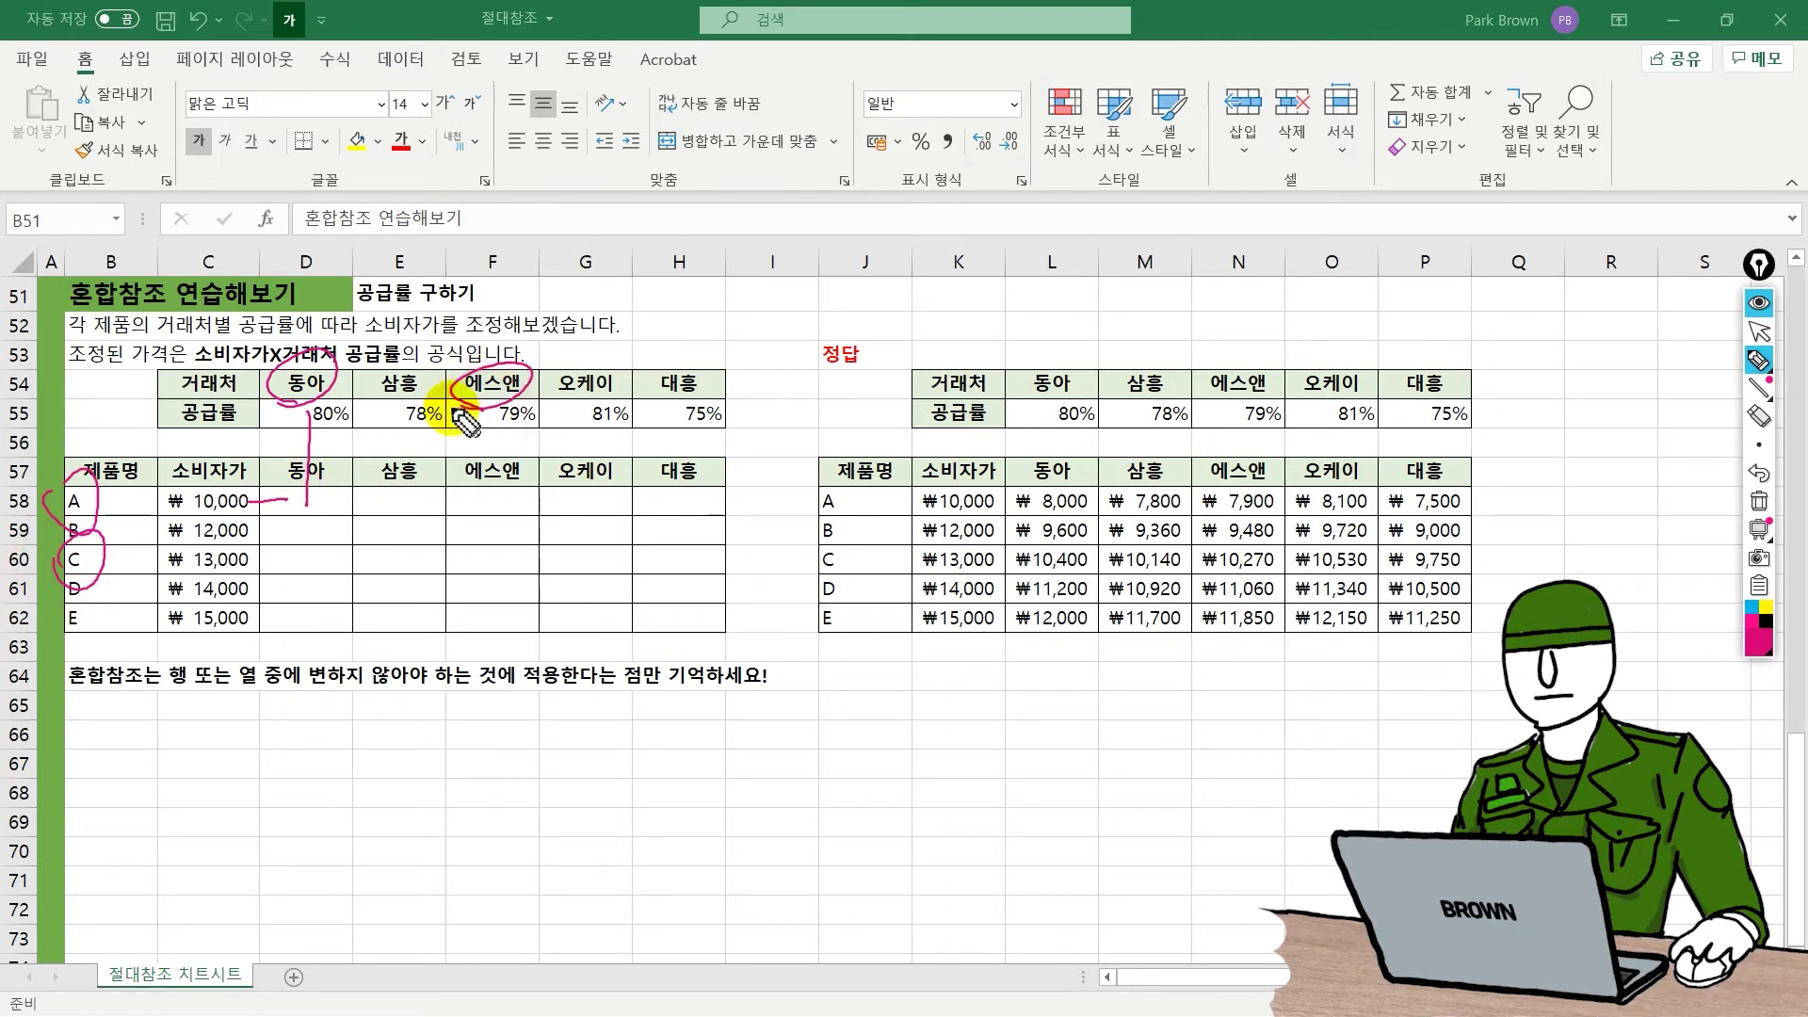
pyautogui.moveTo(249, 556); pyautogui.dragTo(453, 543)
pyautogui.moveTo(513, 424)
pyautogui.mouseDown()
pyautogui.moveTo(493, 557)
pyautogui.moveTo(507, 539)
pyautogui.moveTo(489, 532)
pyautogui.moveTo(467, 567)
pyautogui.mouseUp()
pyautogui.press('Escape')
# Step: Examine the blank price grid D58:H62 together with the 소비자가 column C57:C62 and the 공급률 row C55:H55
pyautogui.click(341, 513)
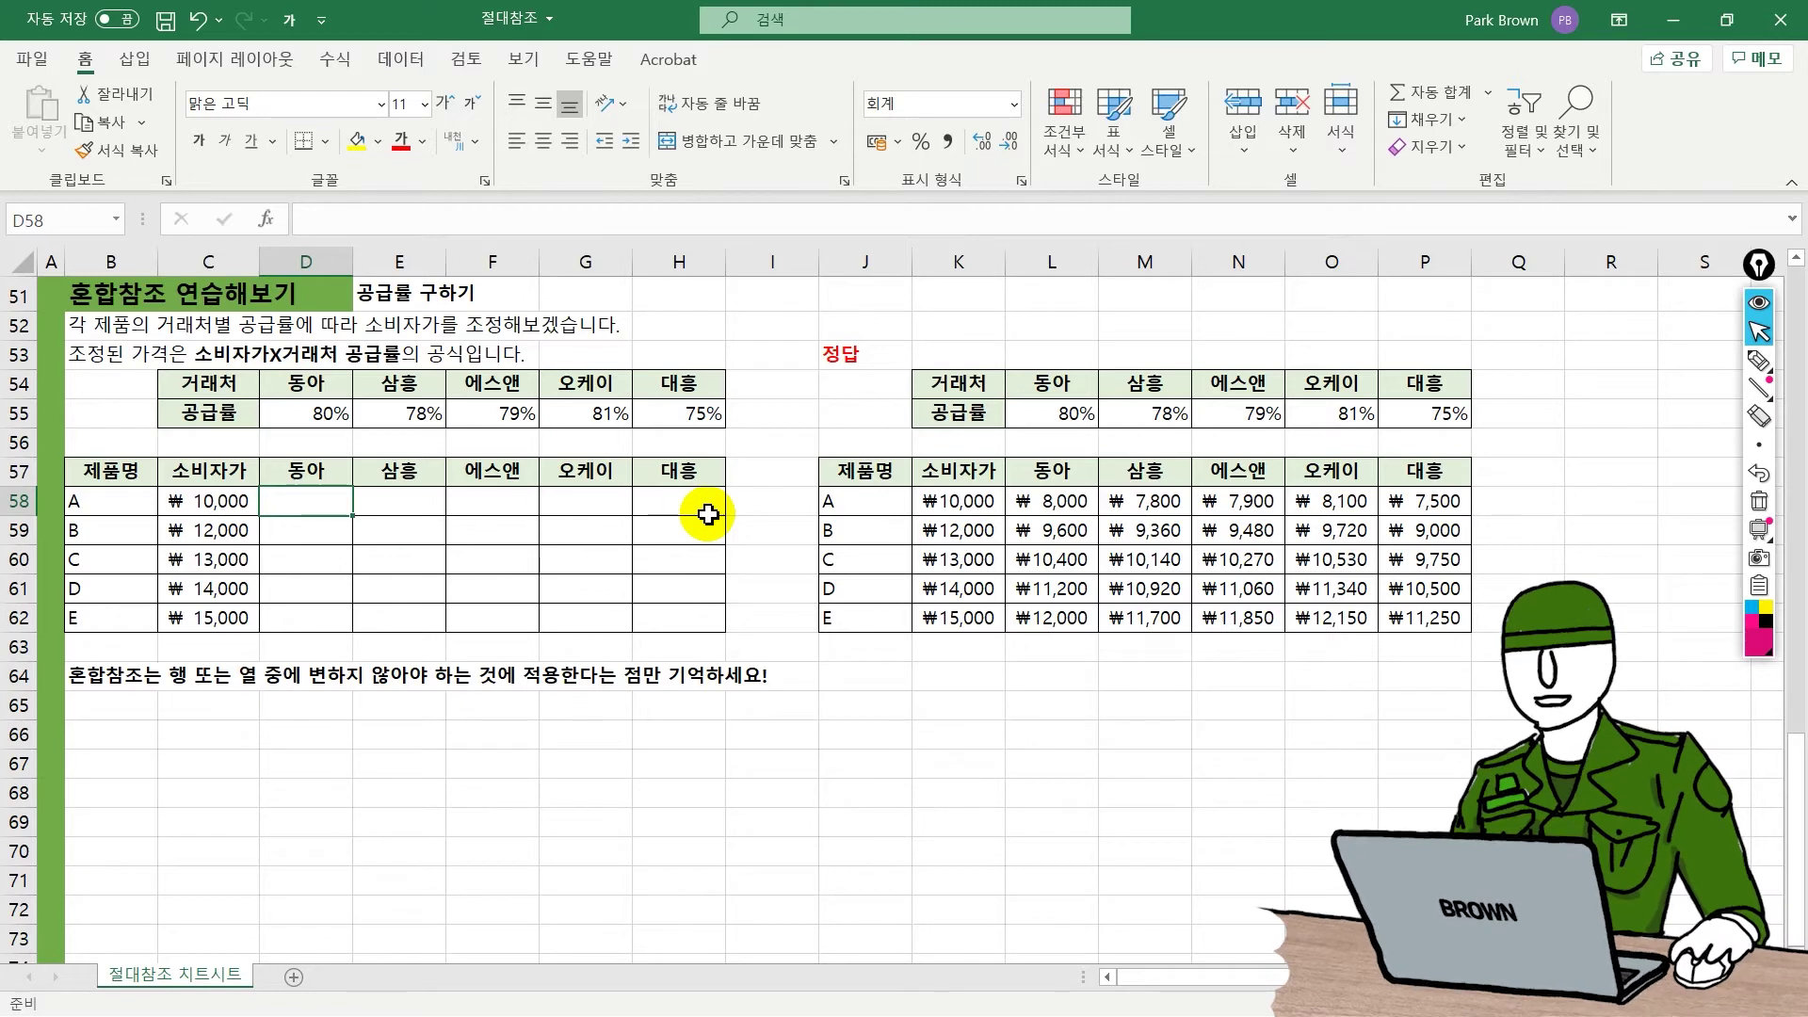
pyautogui.moveTo(306, 501); pyautogui.dragTo(666, 629)
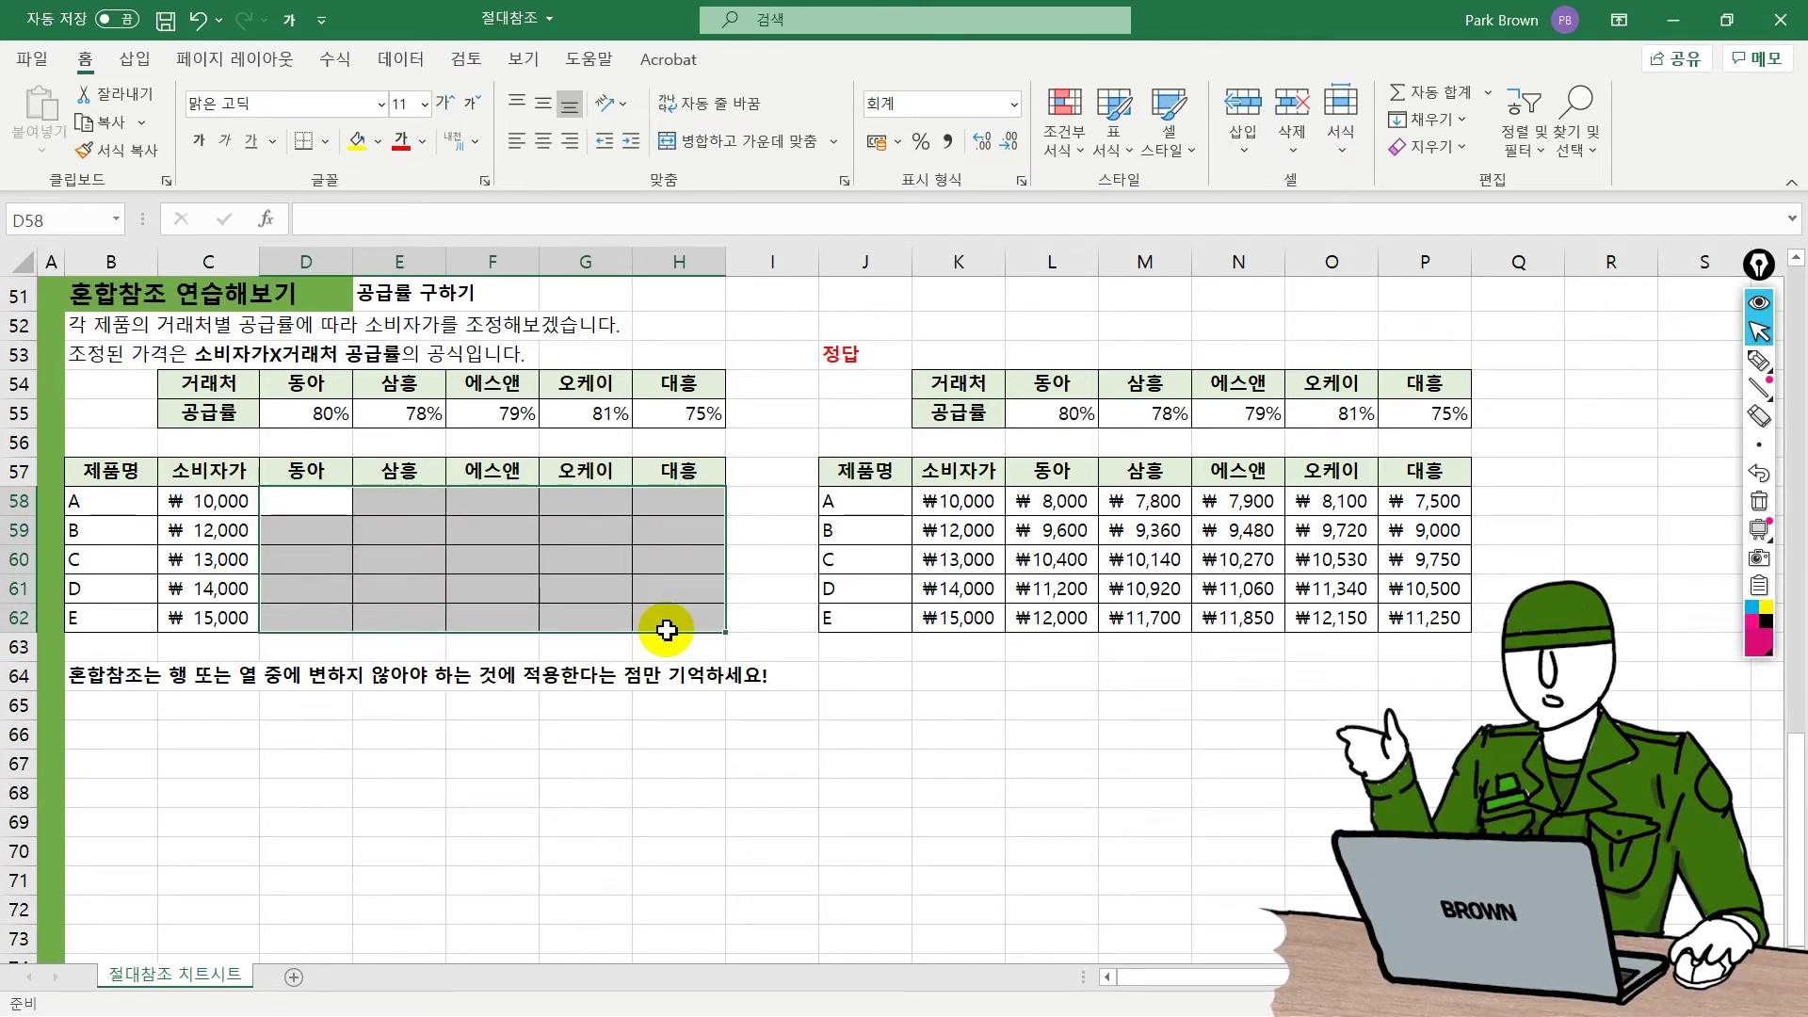
pyautogui.moveTo(208, 471); pyautogui.dragTo(210, 620)
pyautogui.moveTo(217, 413); pyautogui.dragTo(708, 414)
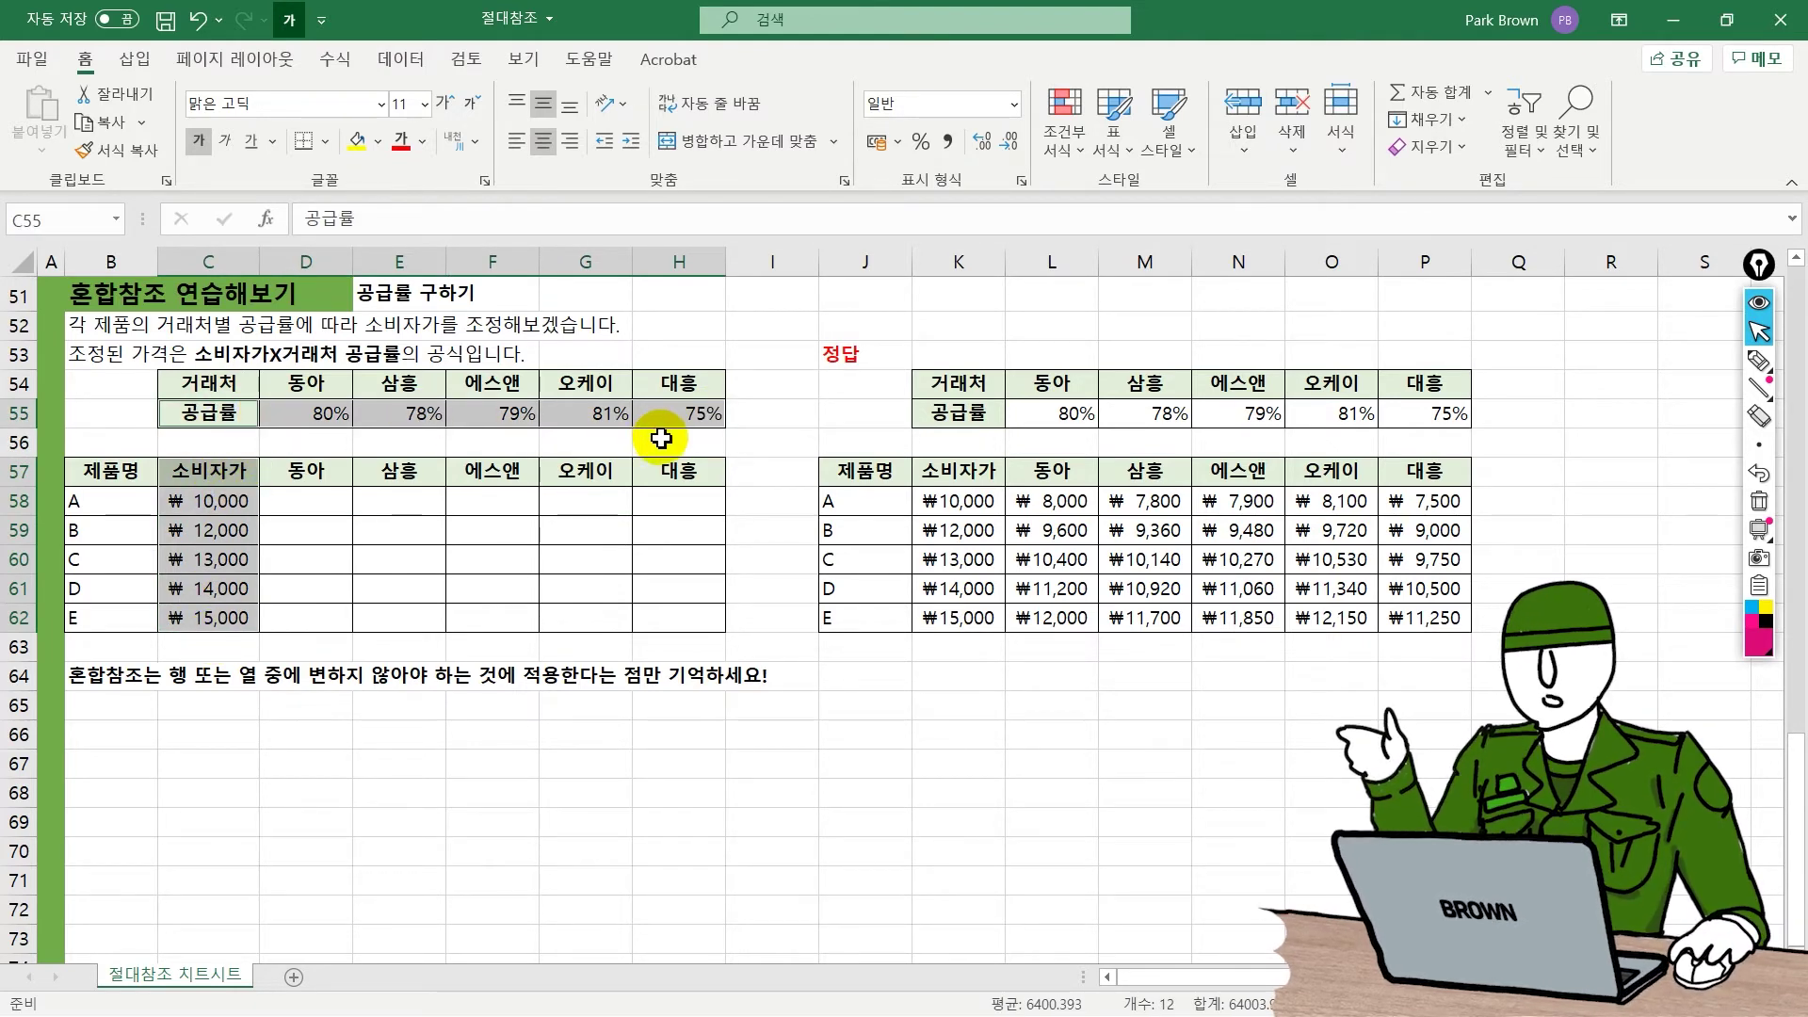
# Step: Trace the downward fill path D58:D62 against the 동아 supply rate in D55
pyautogui.click(323, 508)
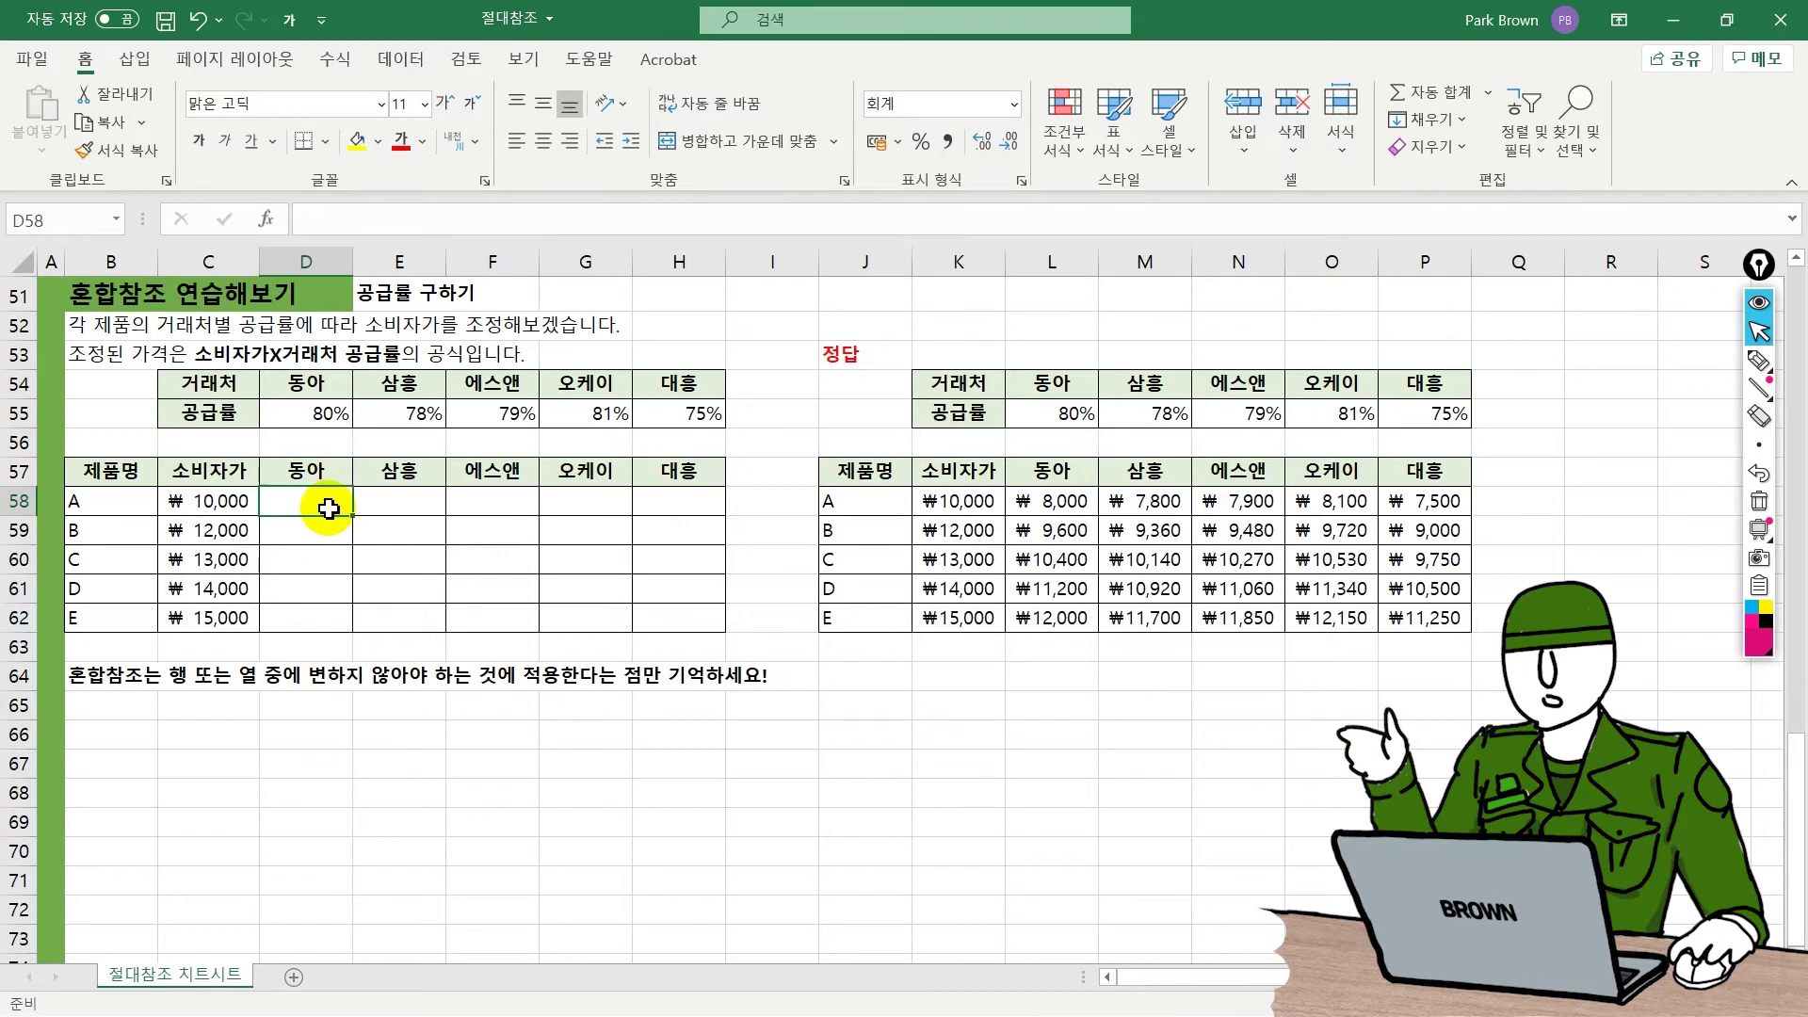
pyautogui.moveTo(351, 515); pyautogui.dragTo(342, 613)
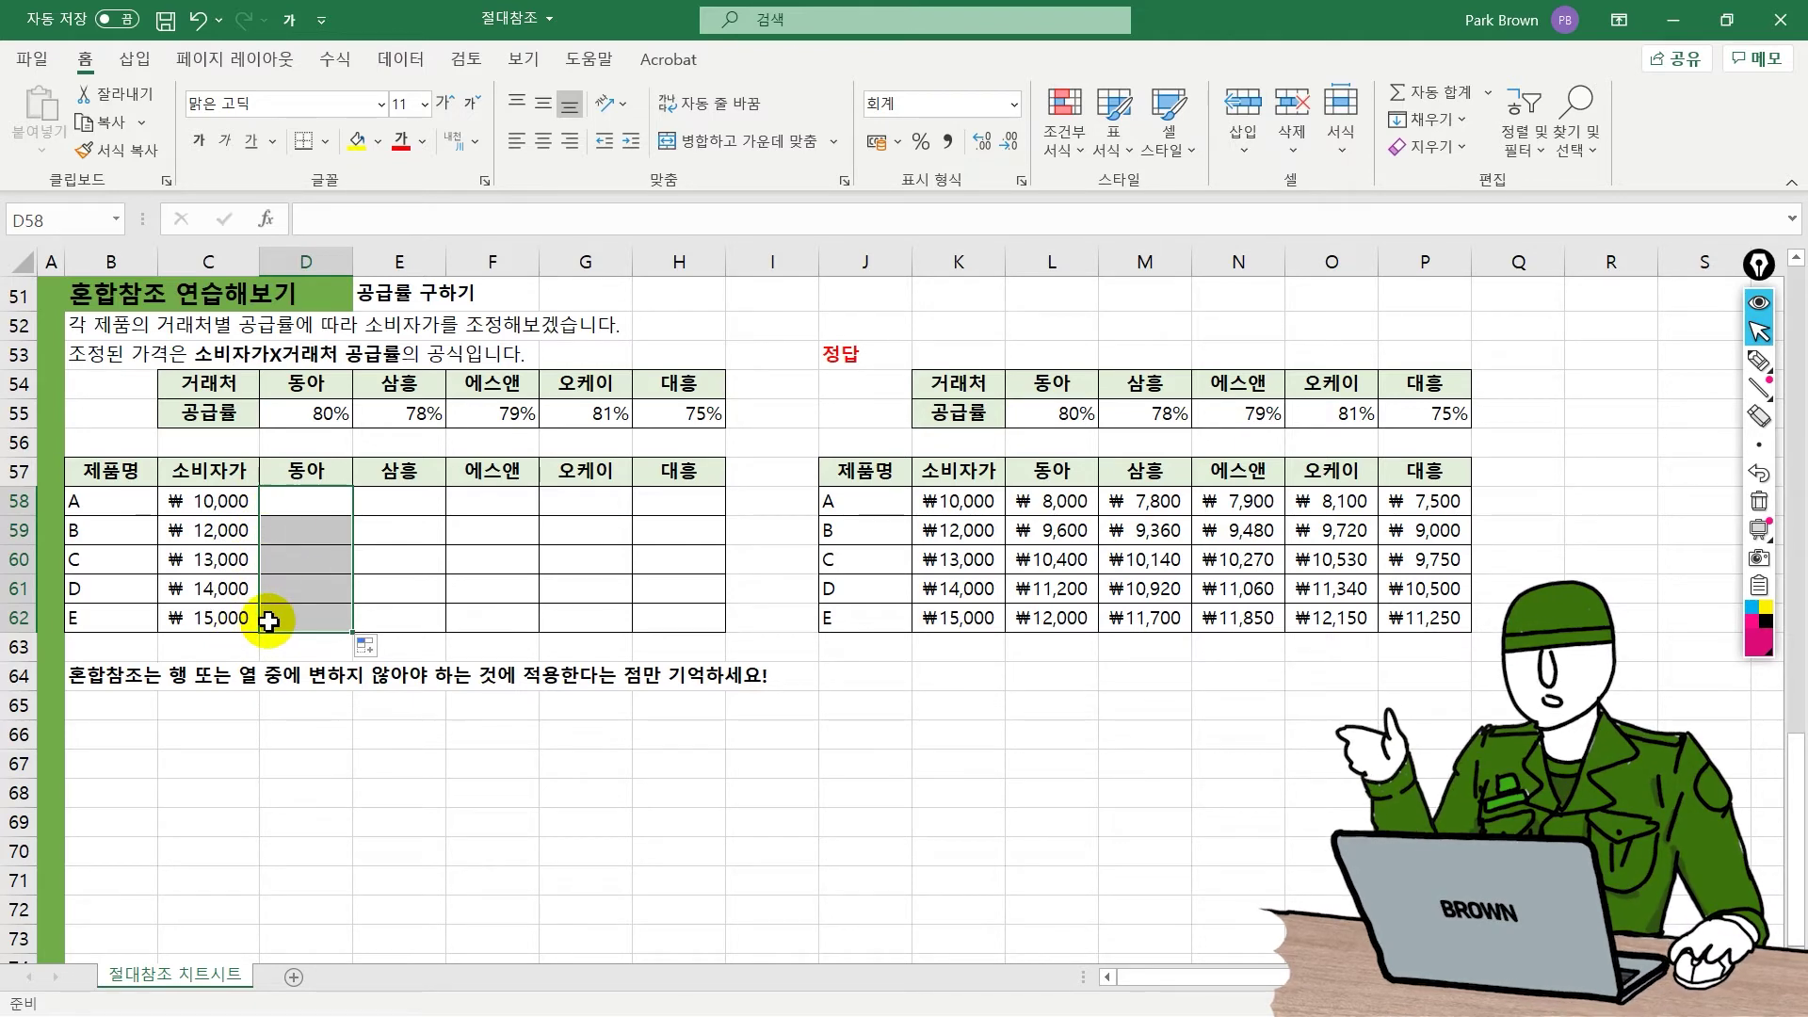
pyautogui.click(320, 414)
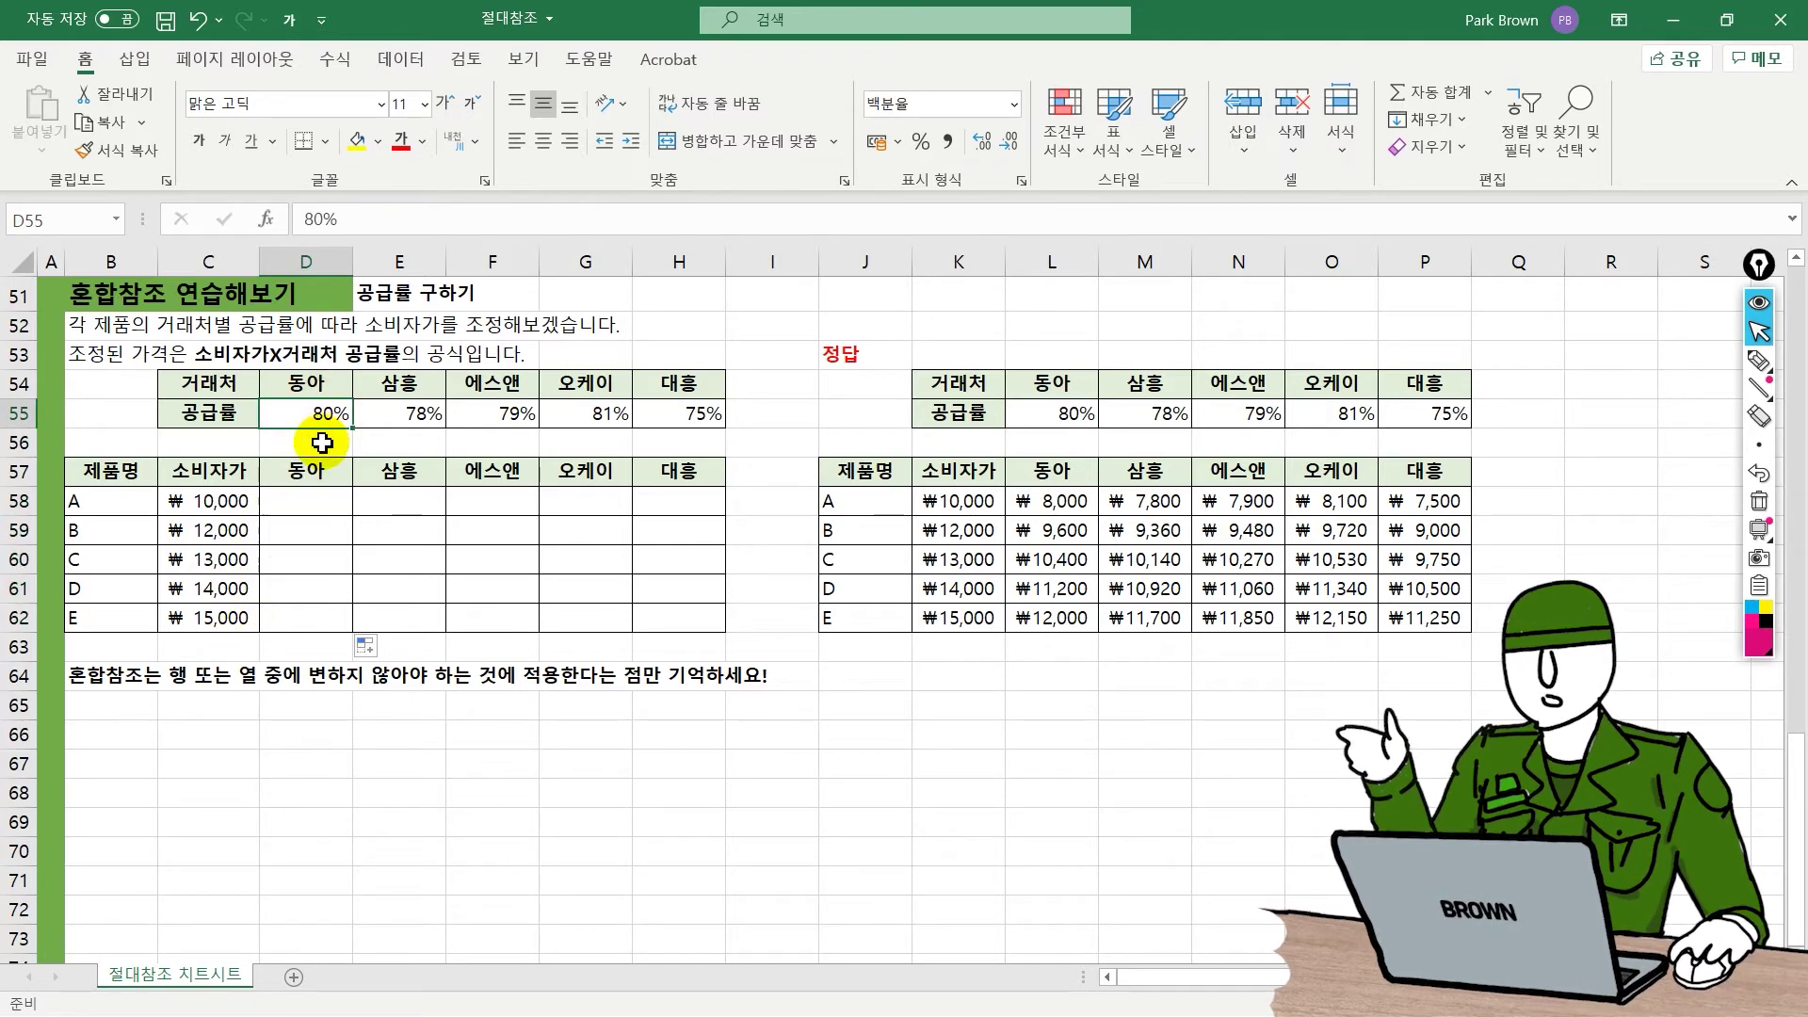
pyautogui.moveTo(321, 502); pyautogui.dragTo(341, 624)
pyautogui.click(315, 416)
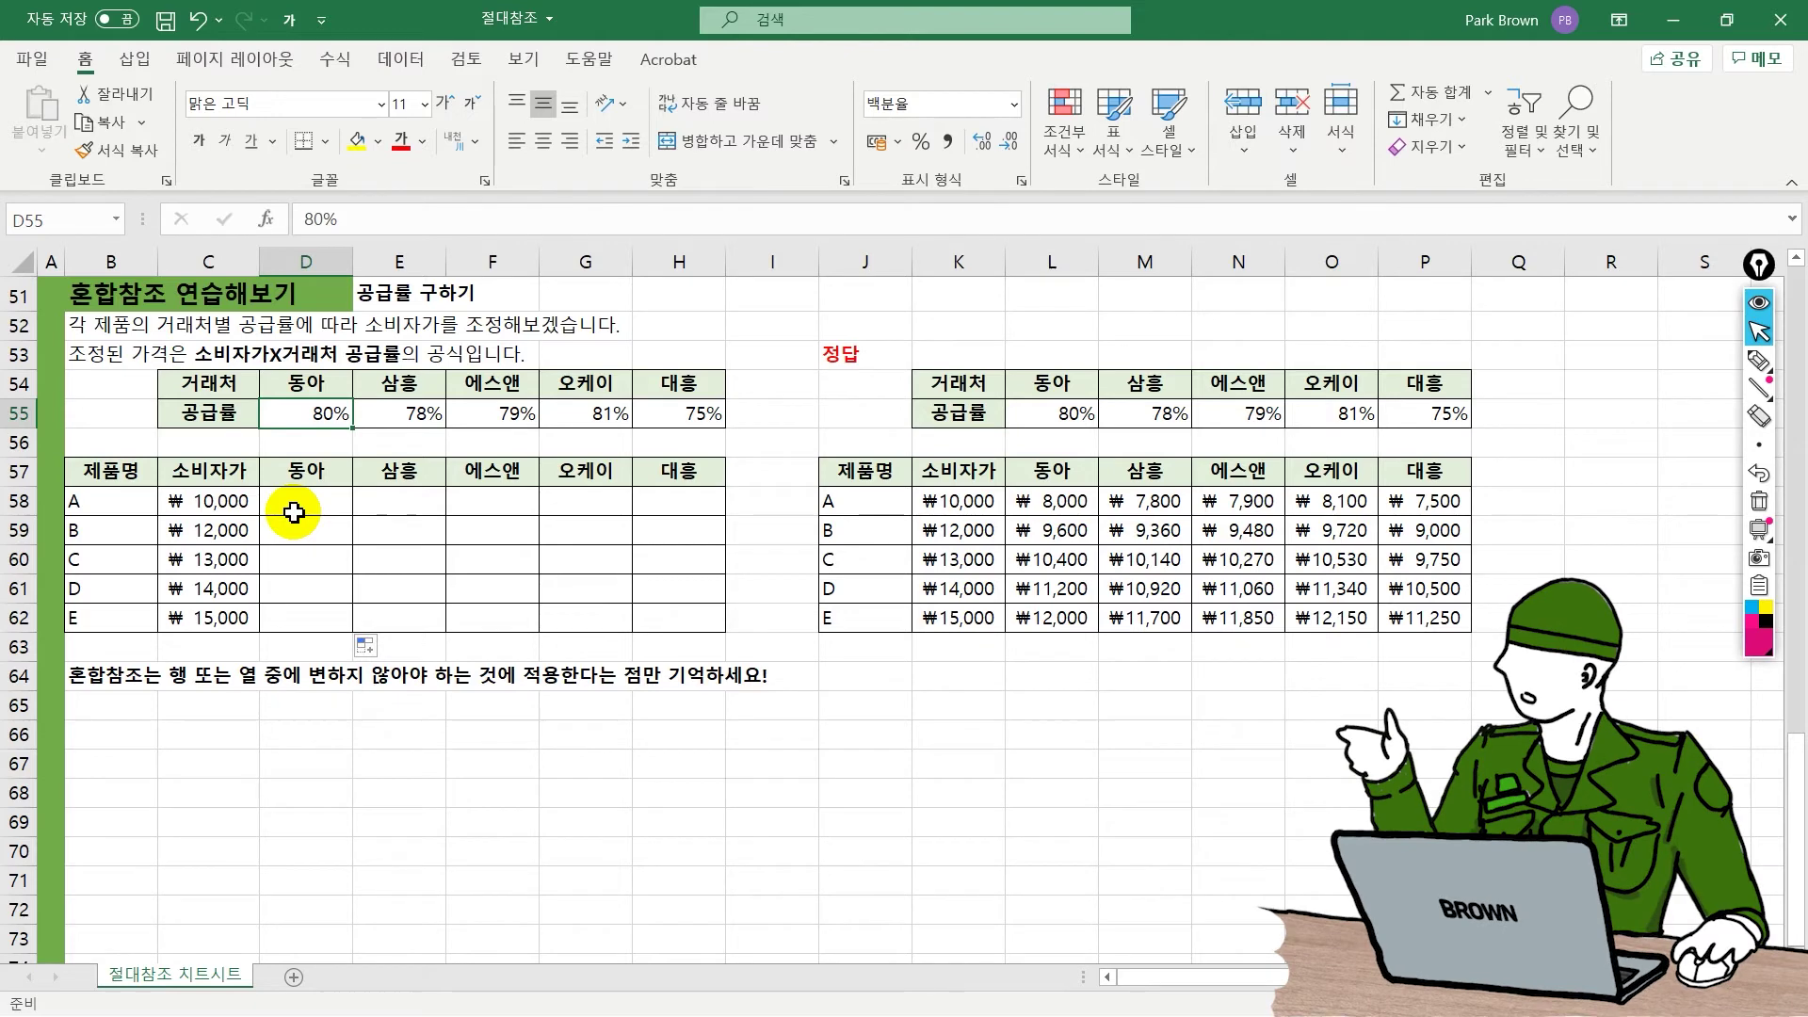
# Step: Trace the sideways fill path D58:H58 against the 소비자가 prices in C58:C62
pyautogui.click(294, 510)
pyautogui.moveTo(247, 504); pyautogui.dragTo(230, 622)
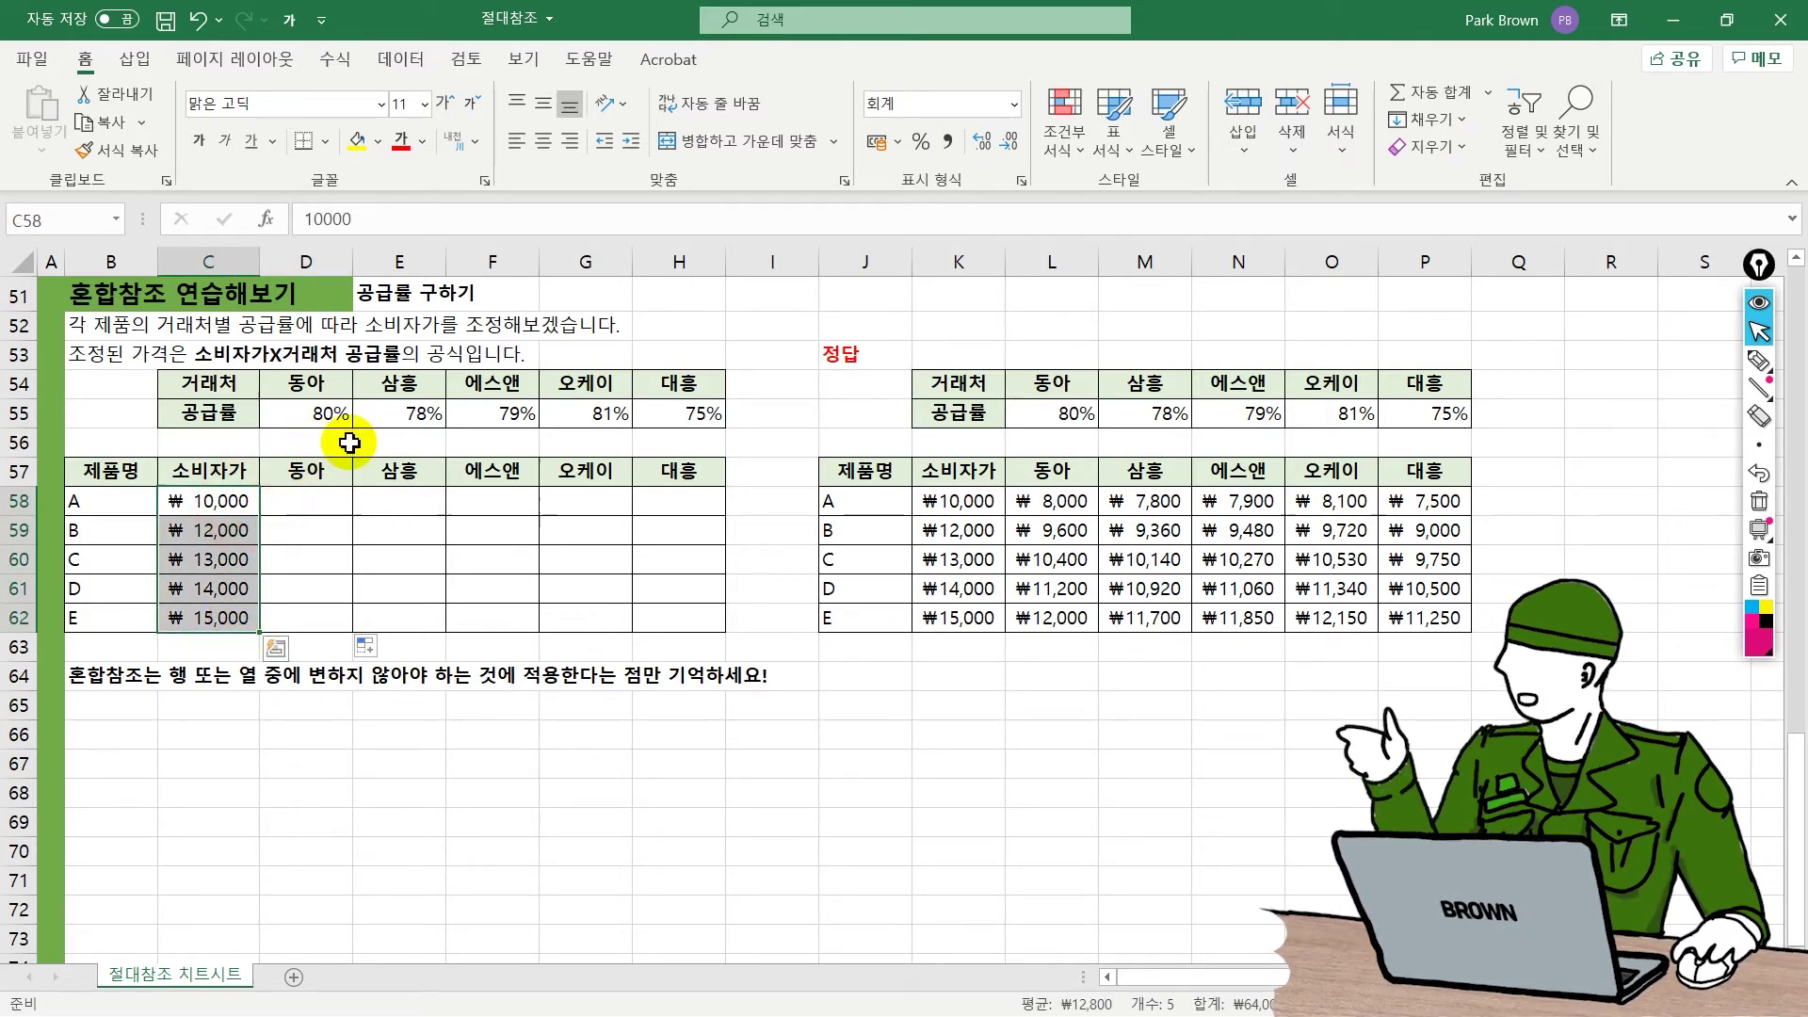
pyautogui.click(280, 513)
pyautogui.moveTo(357, 517); pyautogui.dragTo(686, 494)
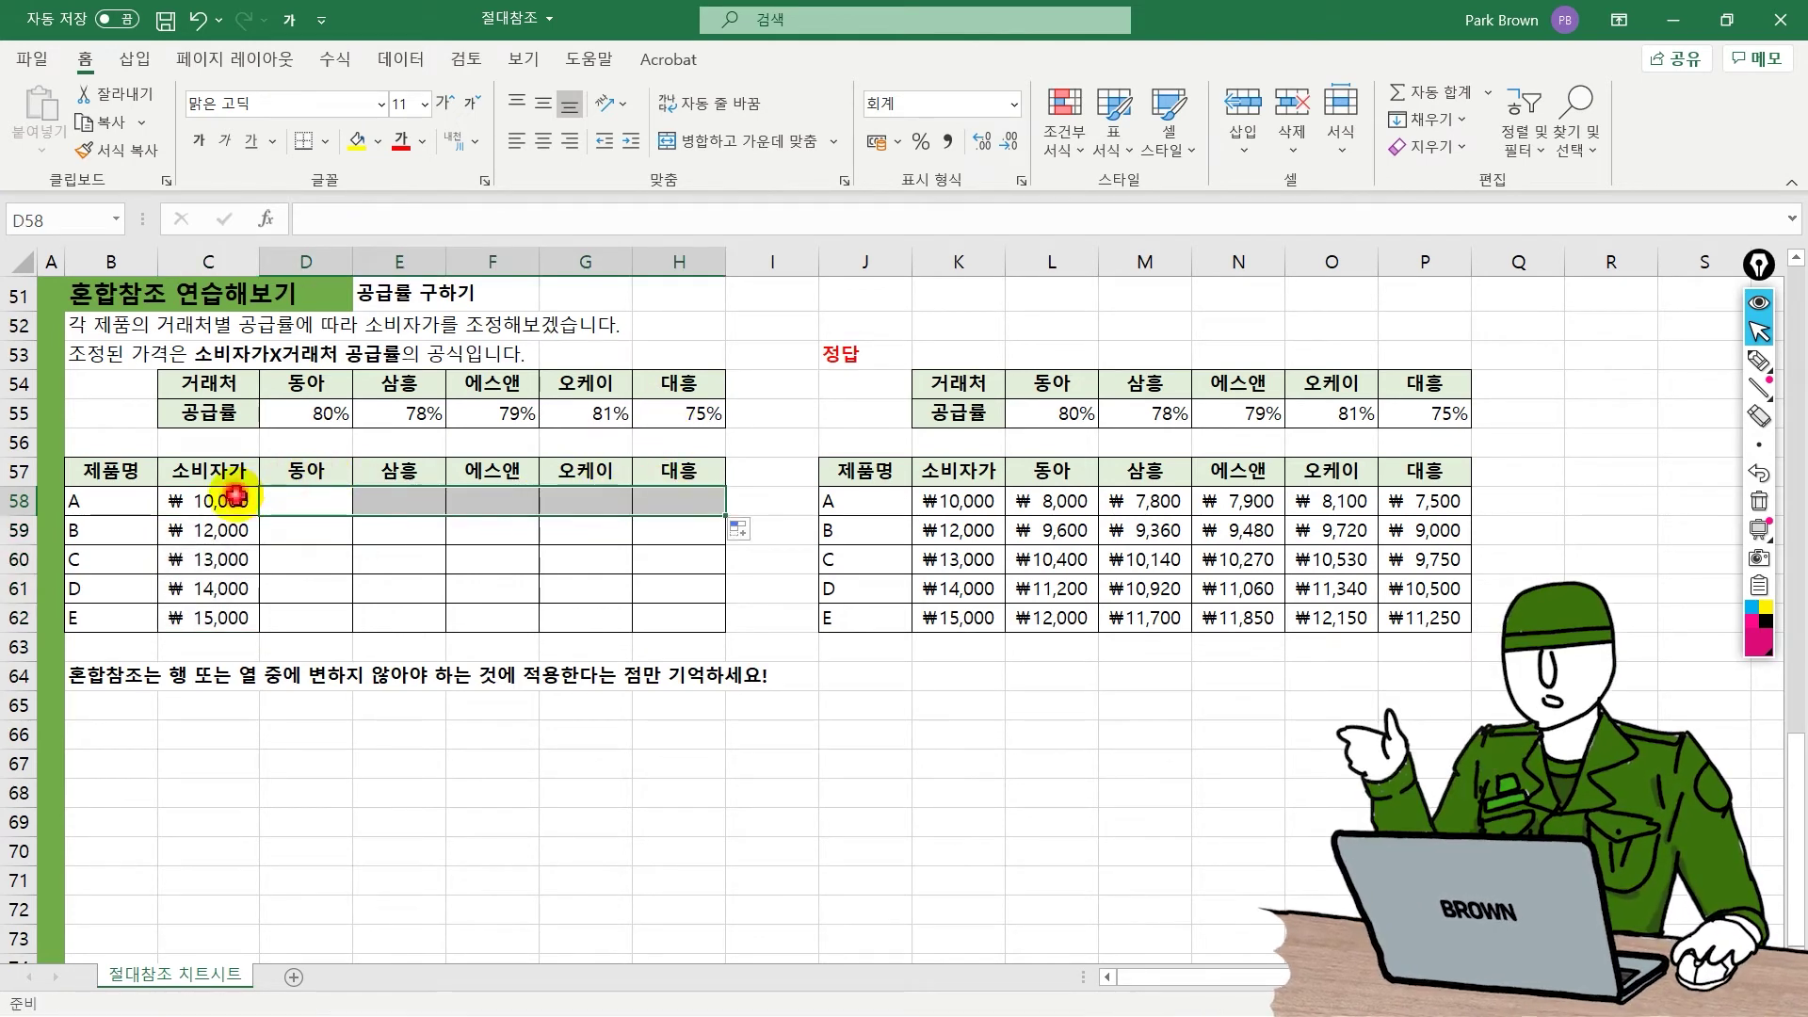
pyautogui.moveTo(235, 494); pyautogui.dragTo(247, 605)
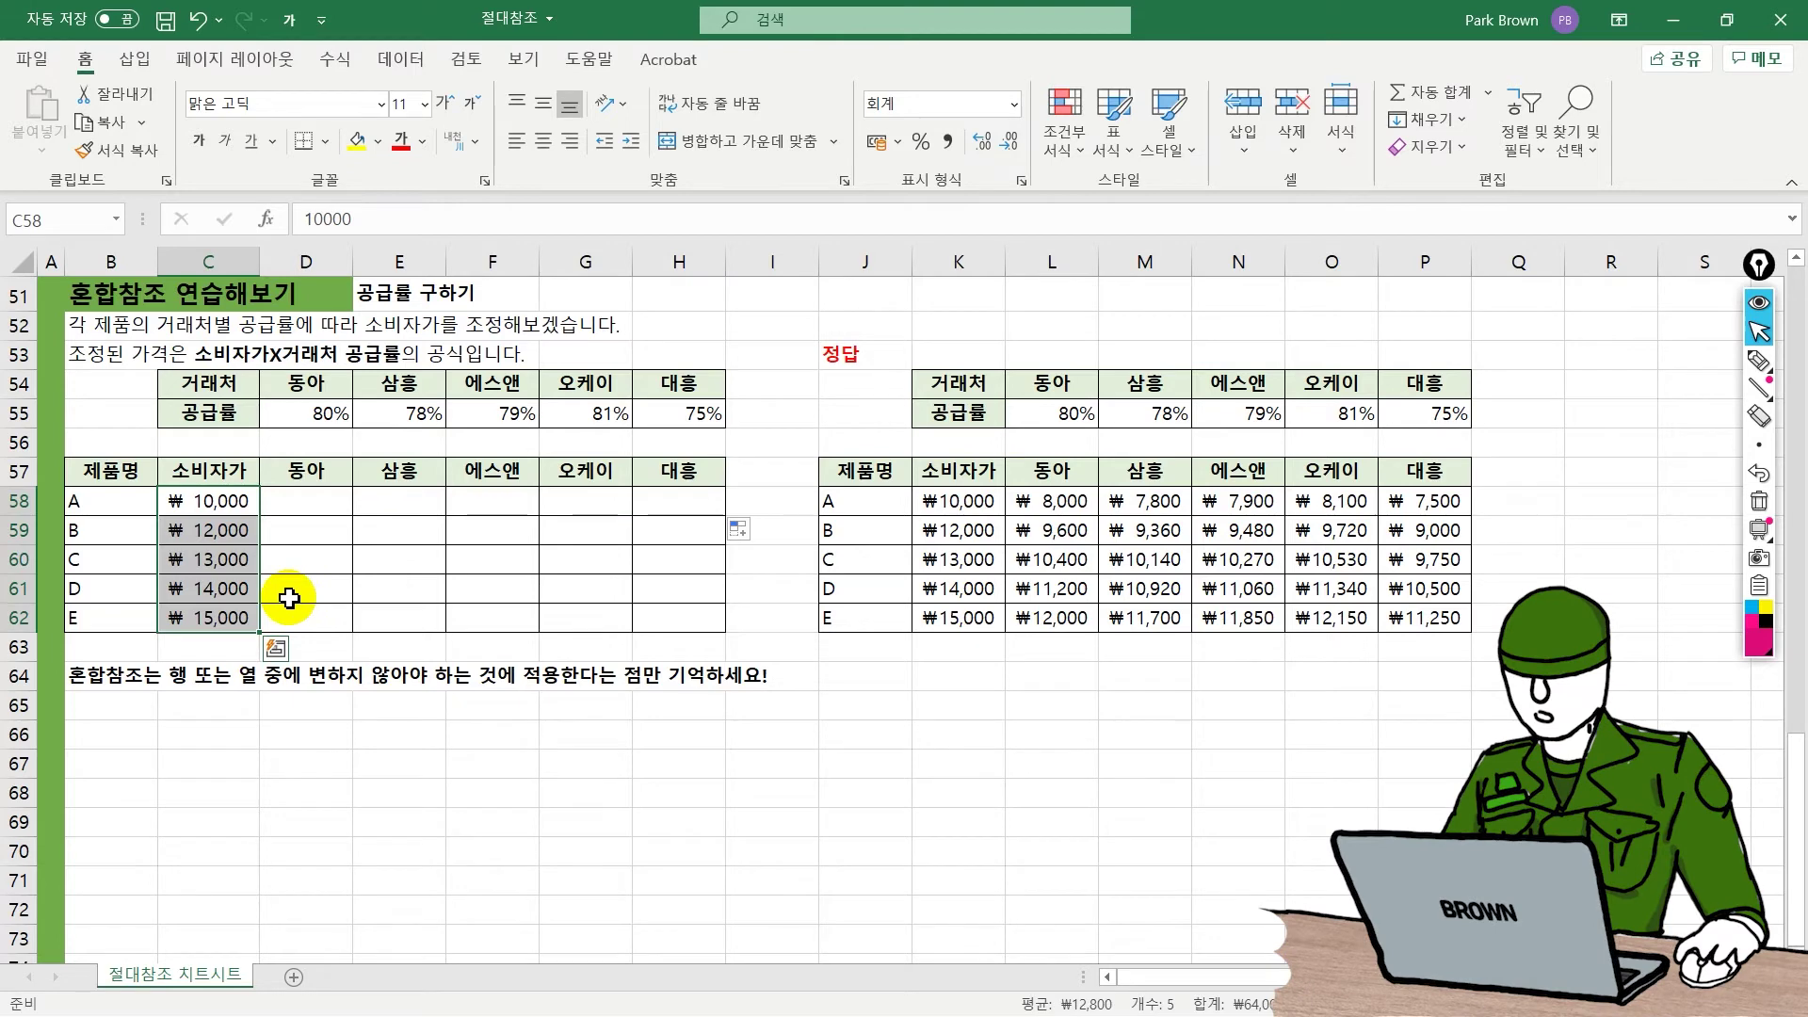
# Step: Enter the formula =C58*D55 in D58 to multiply product A's 소비자가 by the 동아 supply rate
pyautogui.click(339, 509)
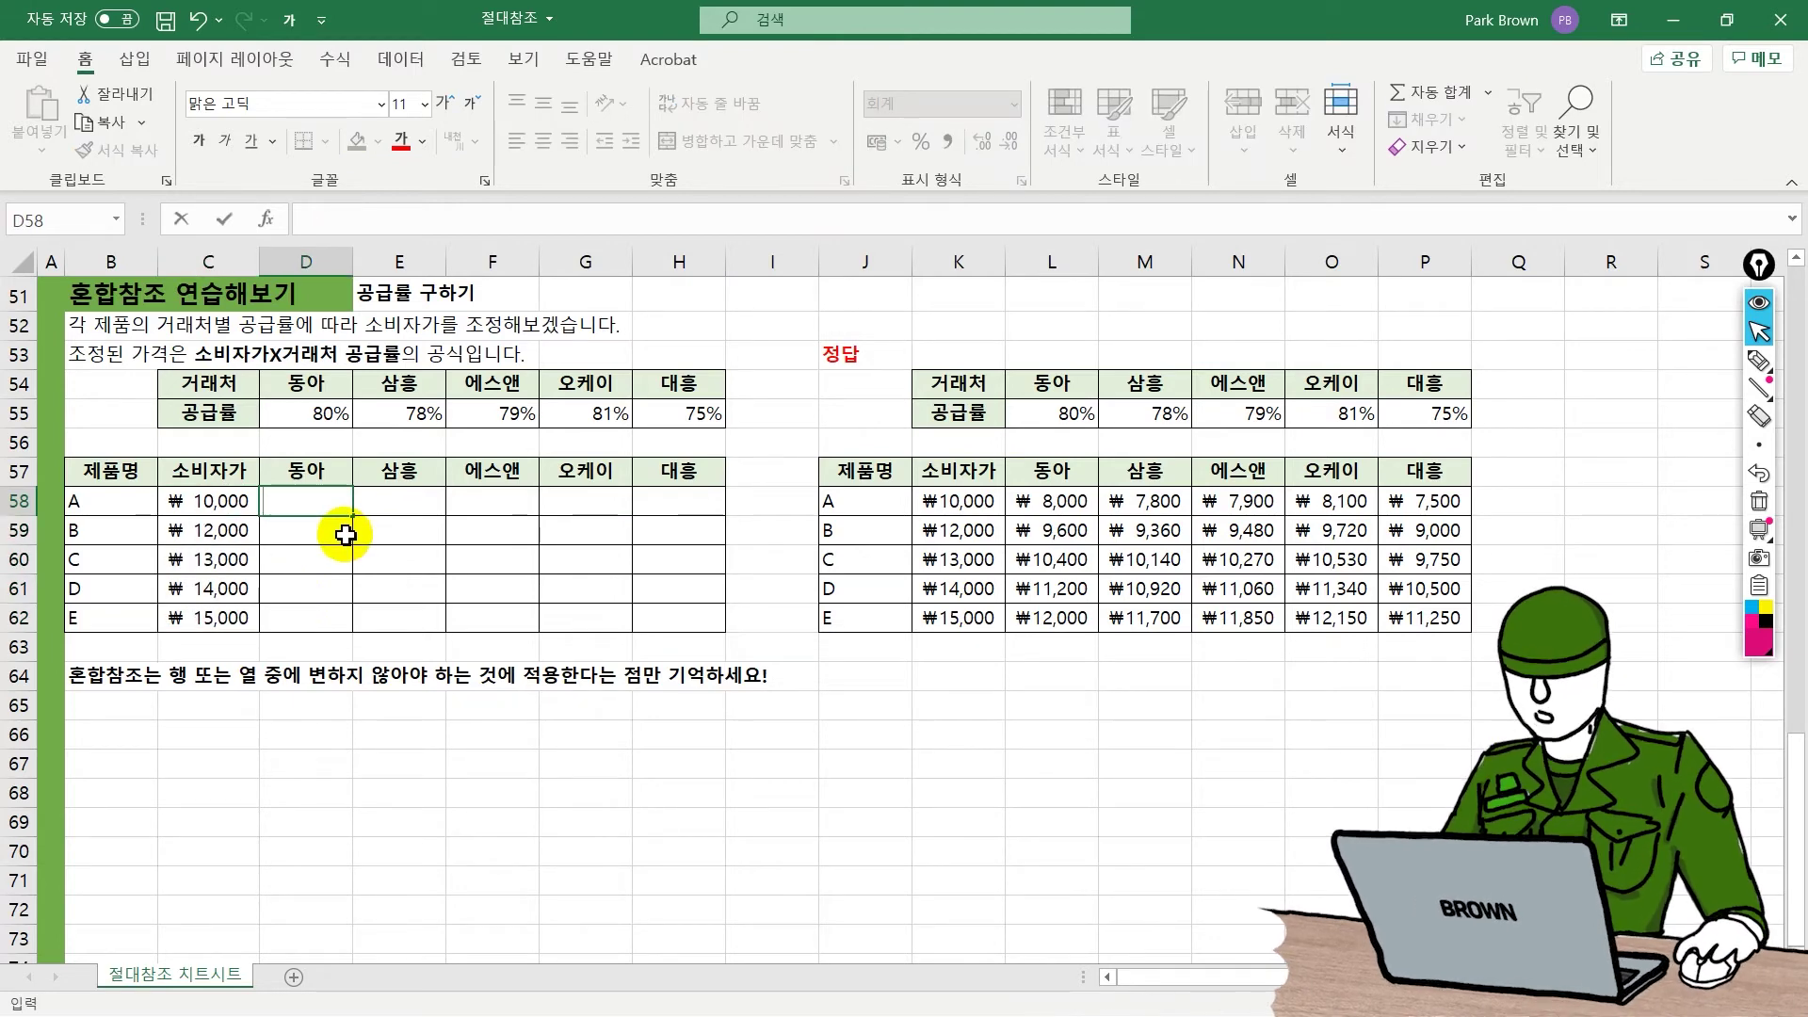
pyautogui.write('=')
pyautogui.click(239, 505)
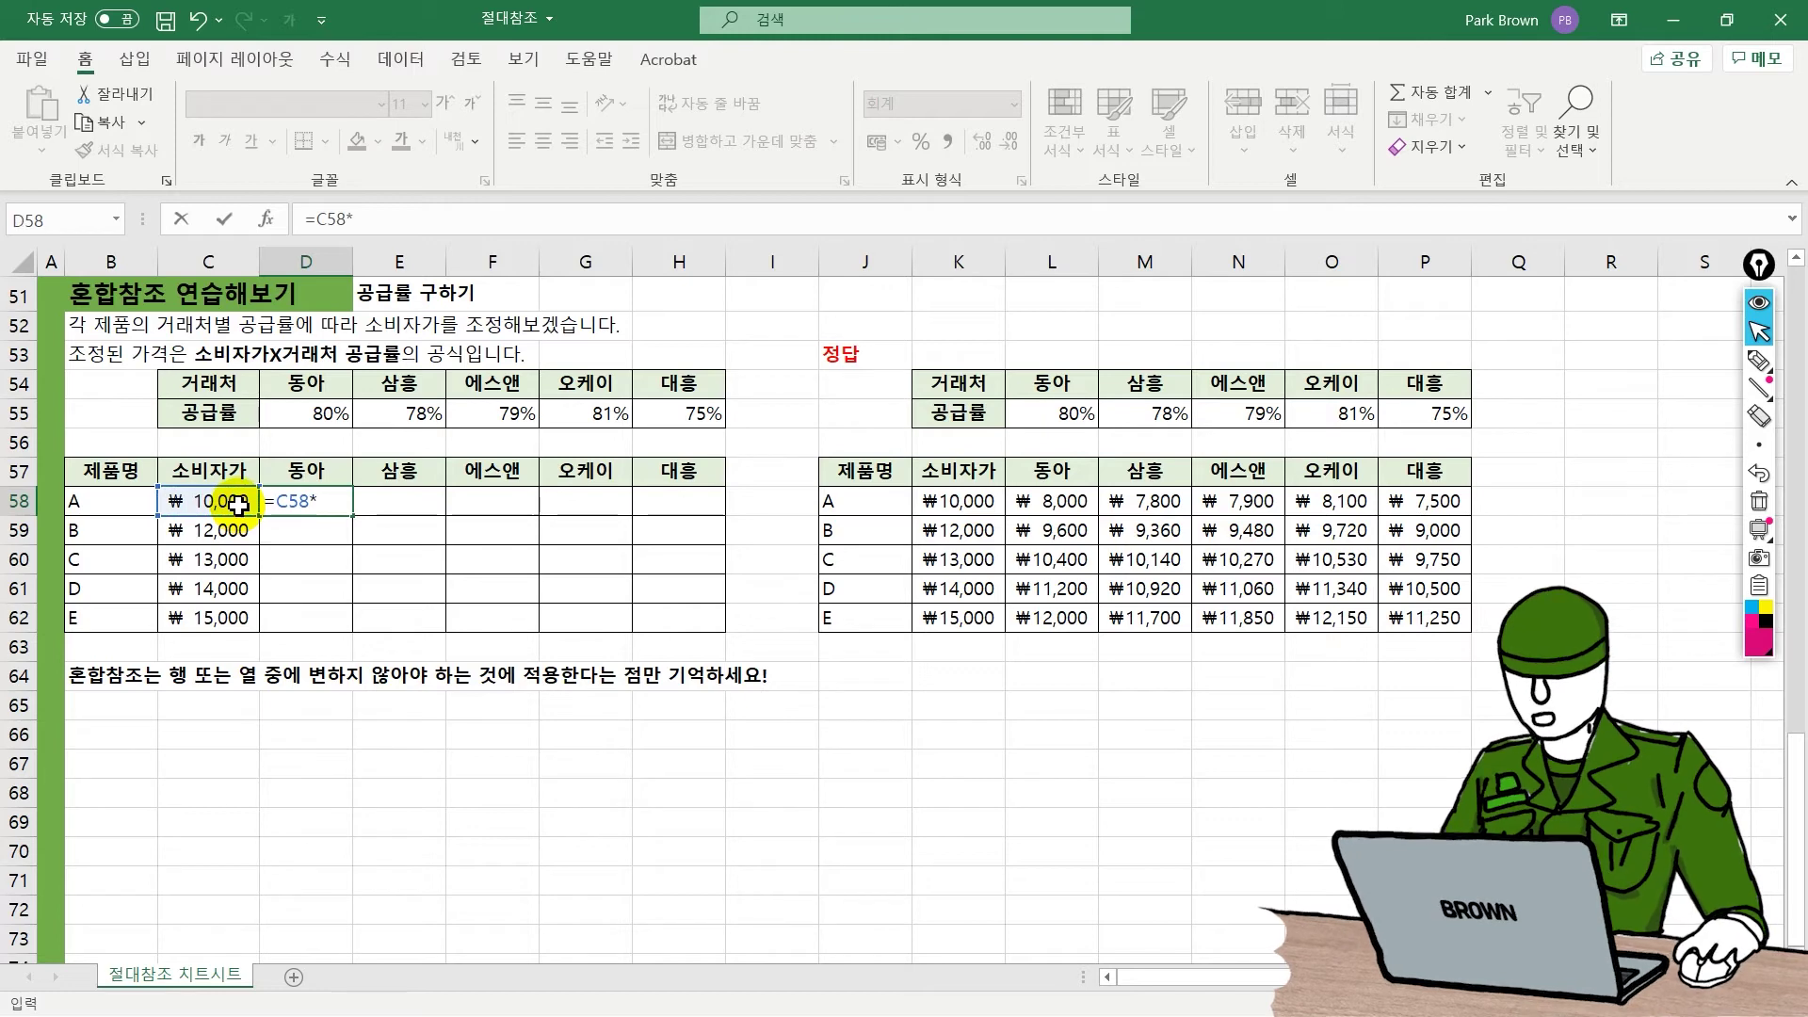
pyautogui.write('*')
pyautogui.click(302, 414)
pyautogui.press('F4')
pyautogui.press('F4')
pyautogui.press('Return')
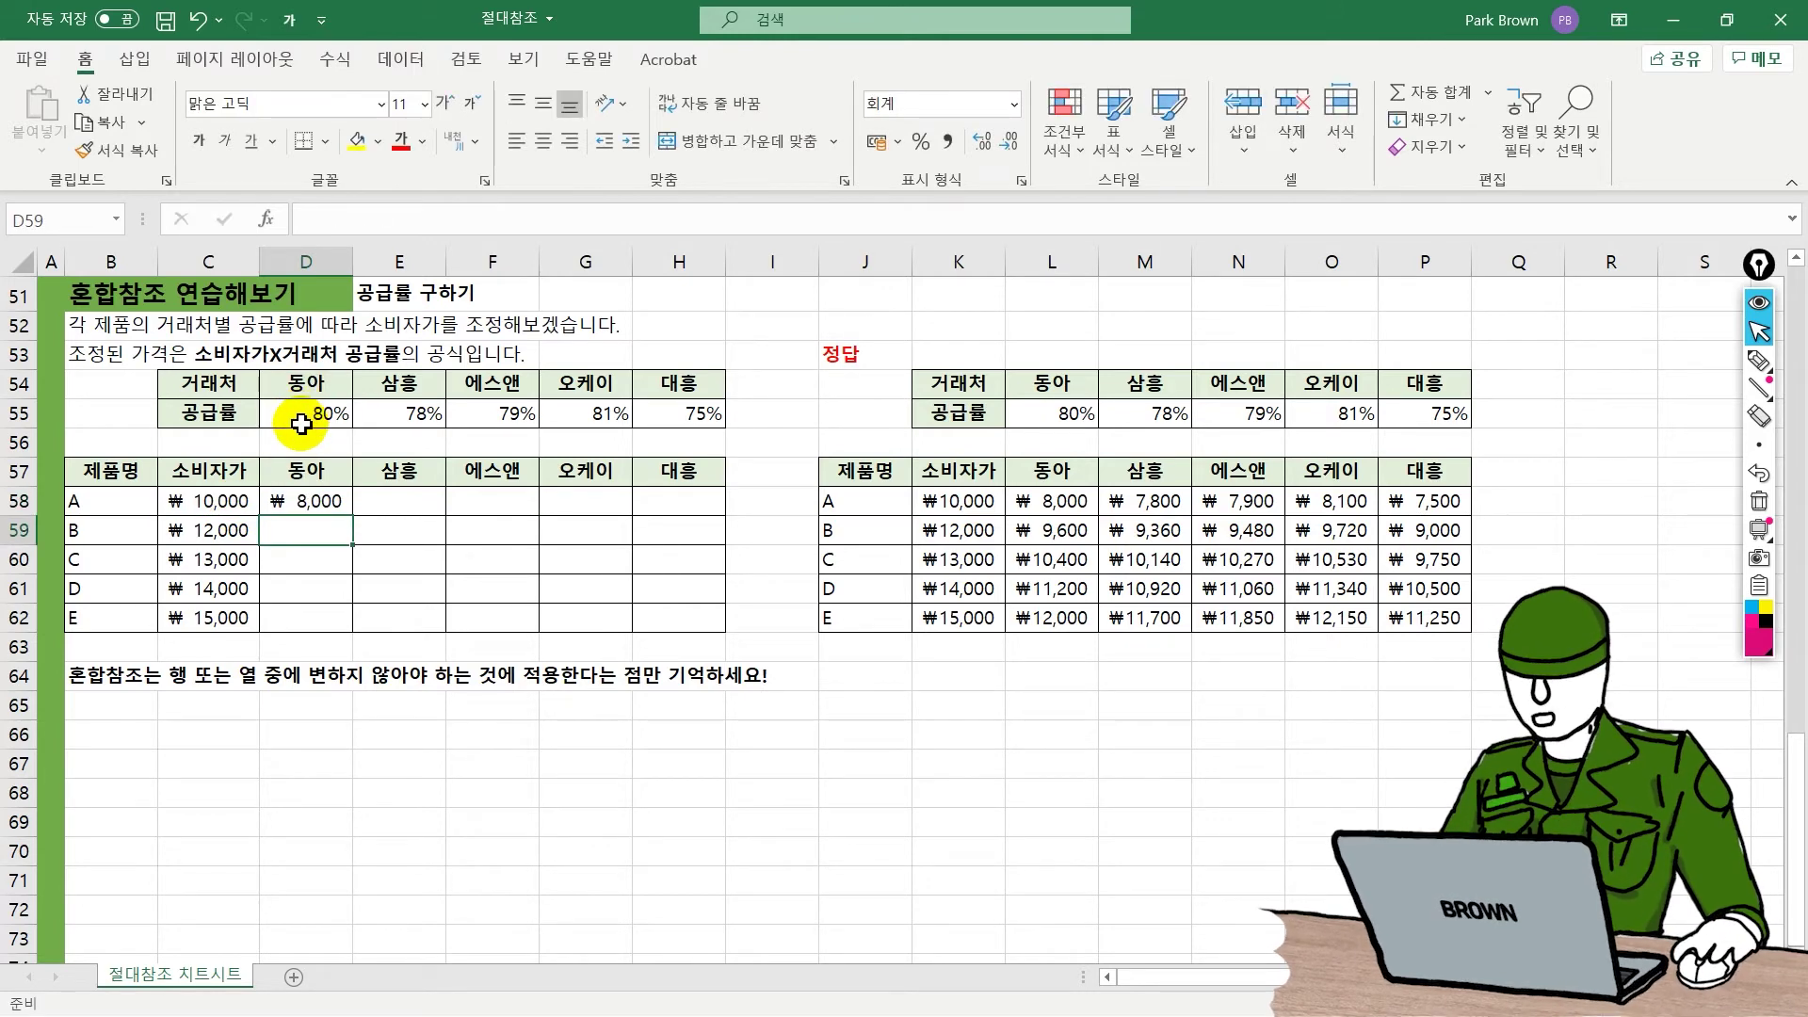
# Step: Check the relative references in D58's formula and fill it across product A's row to H58
pyautogui.click(316, 511)
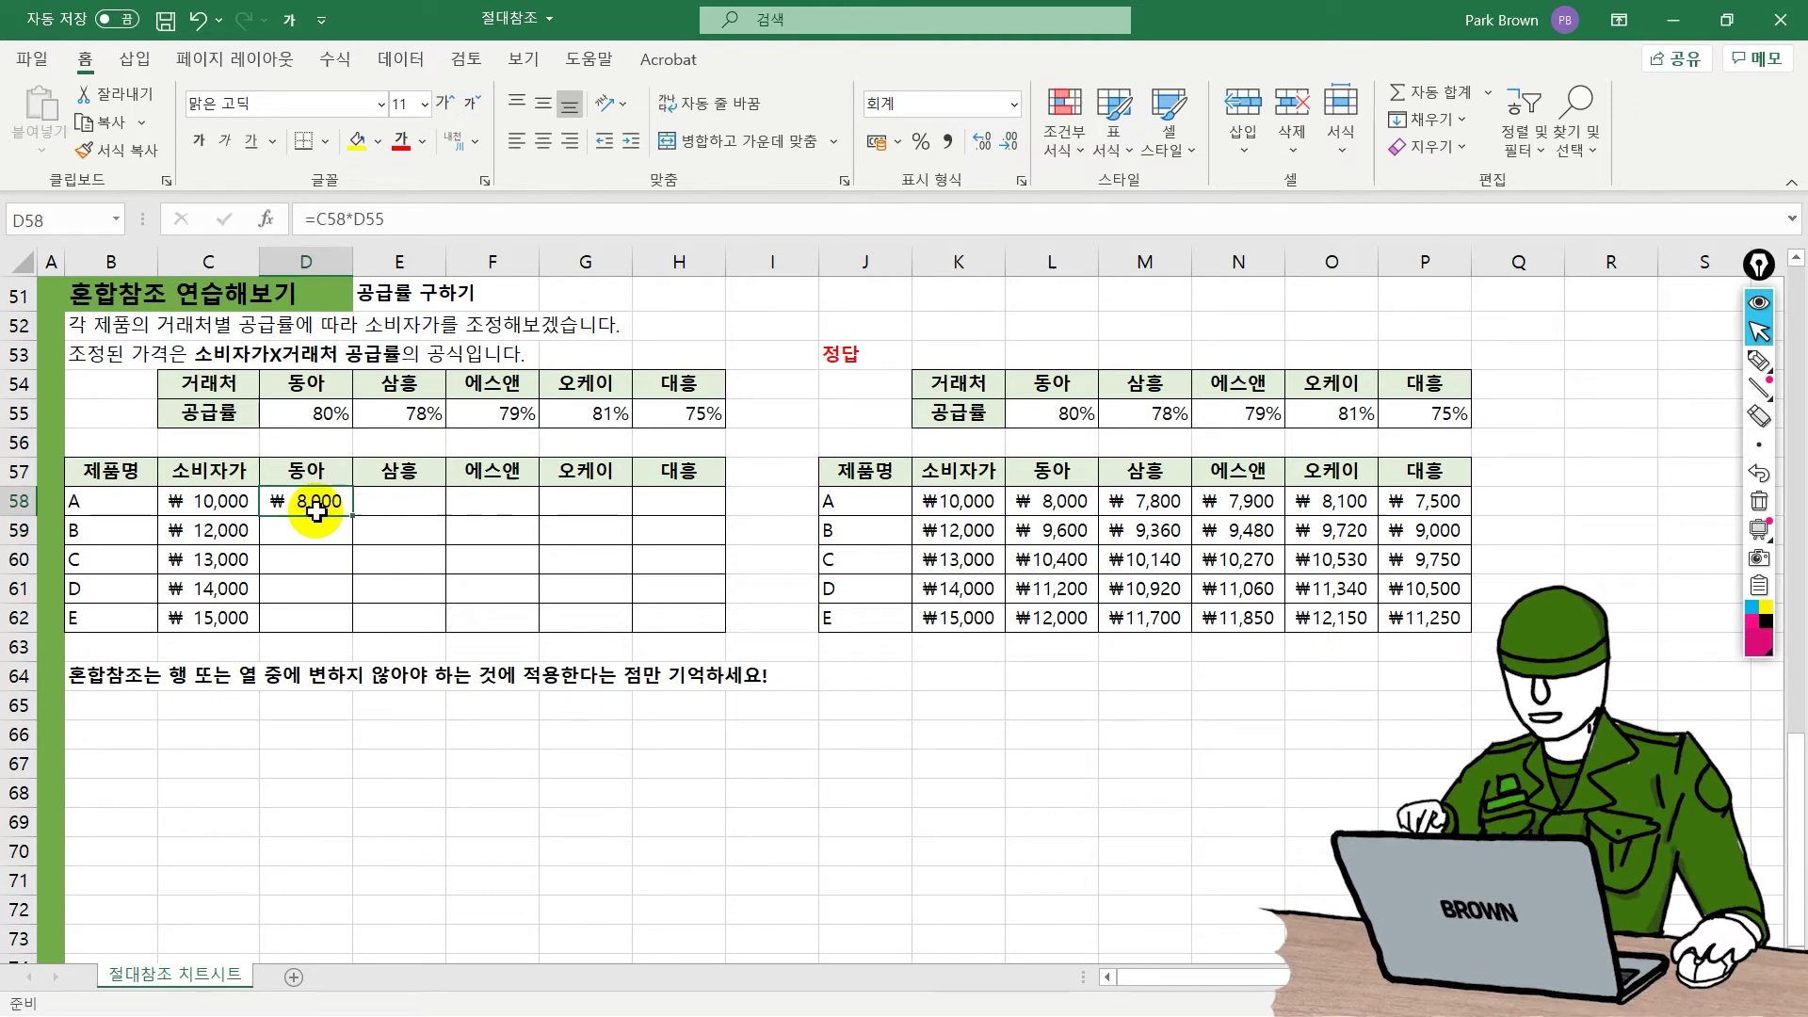
pyautogui.click(366, 219)
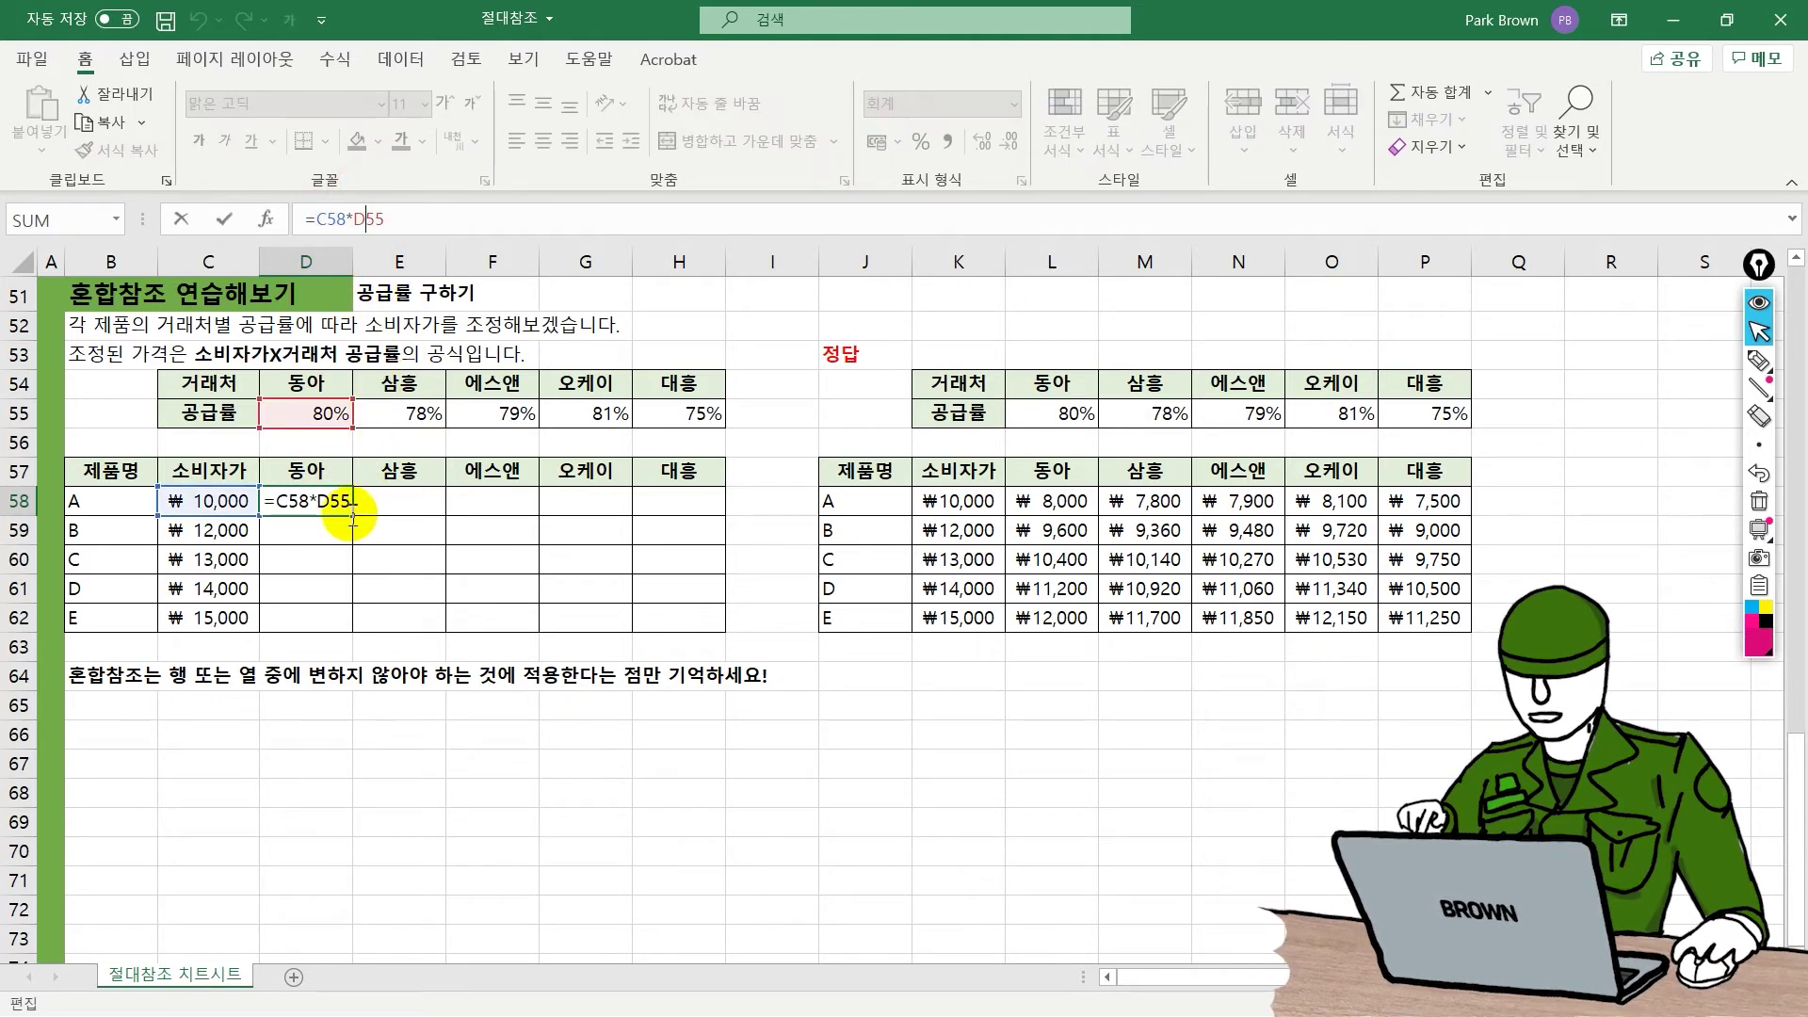
pyautogui.hotkey('ctrl', 'Return')
pyautogui.moveTo(352, 517); pyautogui.dragTo(707, 513)
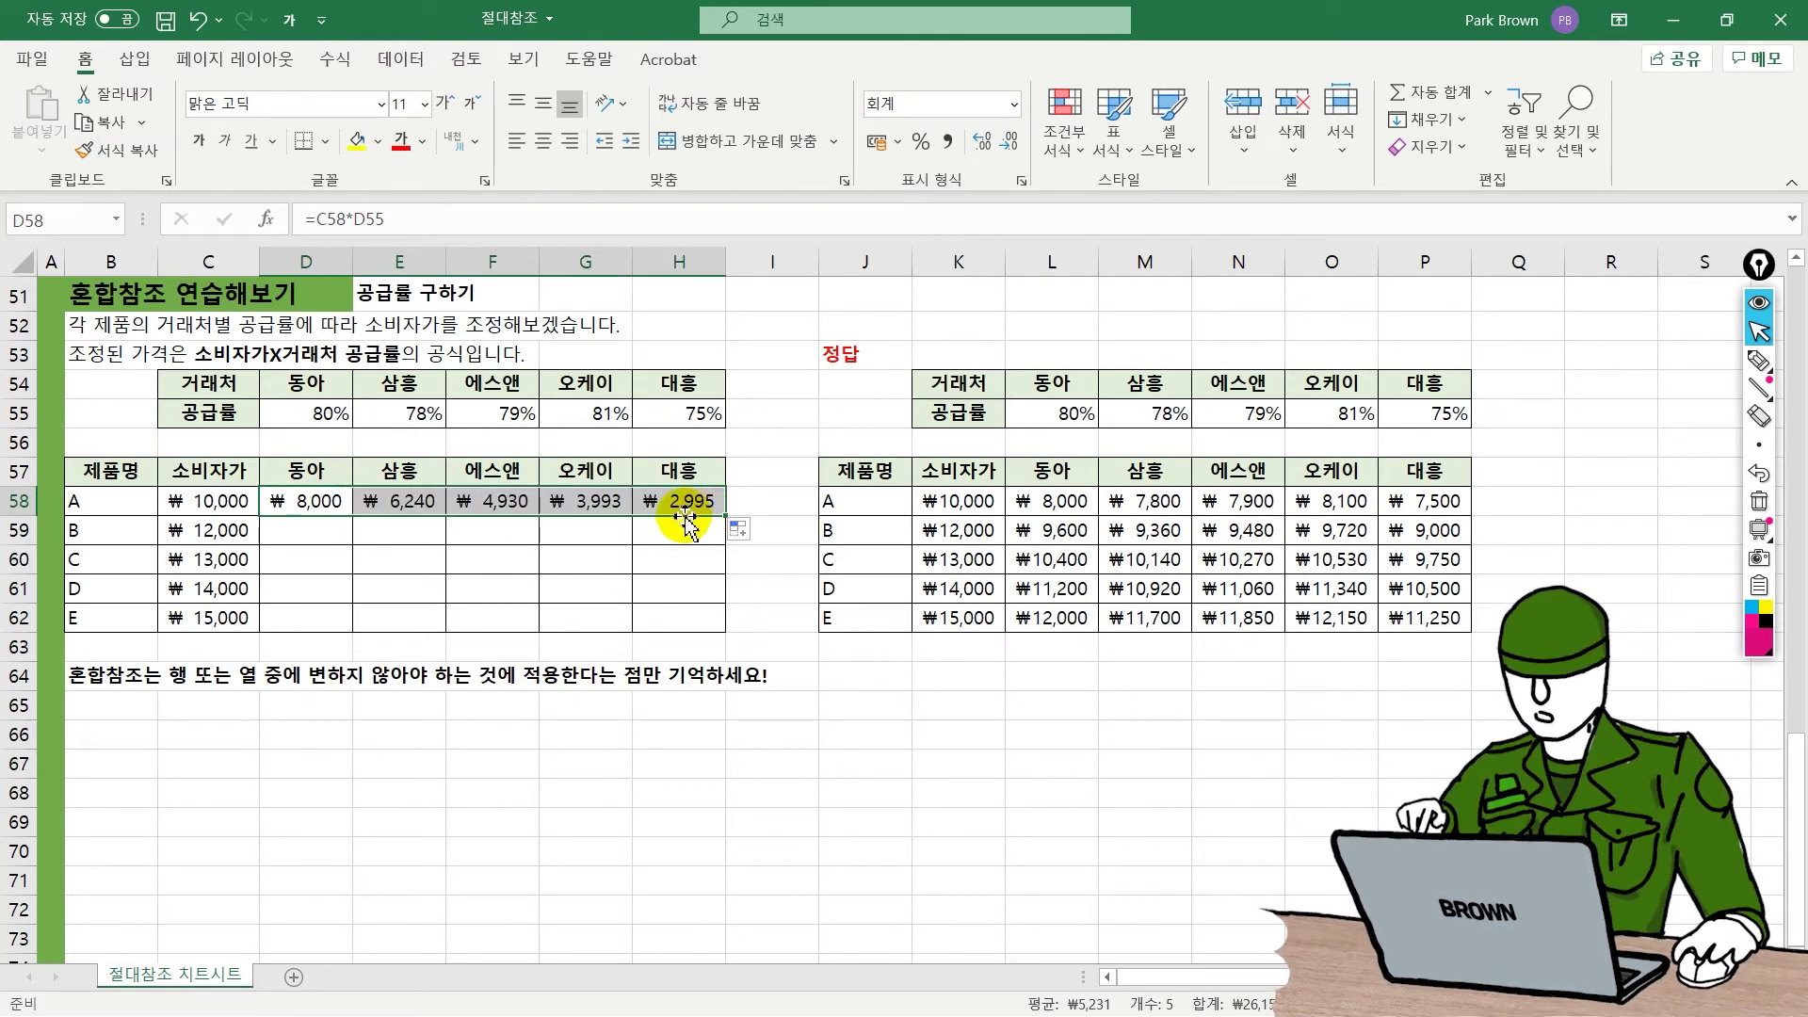
# Step: Compare the price and supply-rate references in E58's copied formula with those in D58's original formula
pyautogui.click(414, 502)
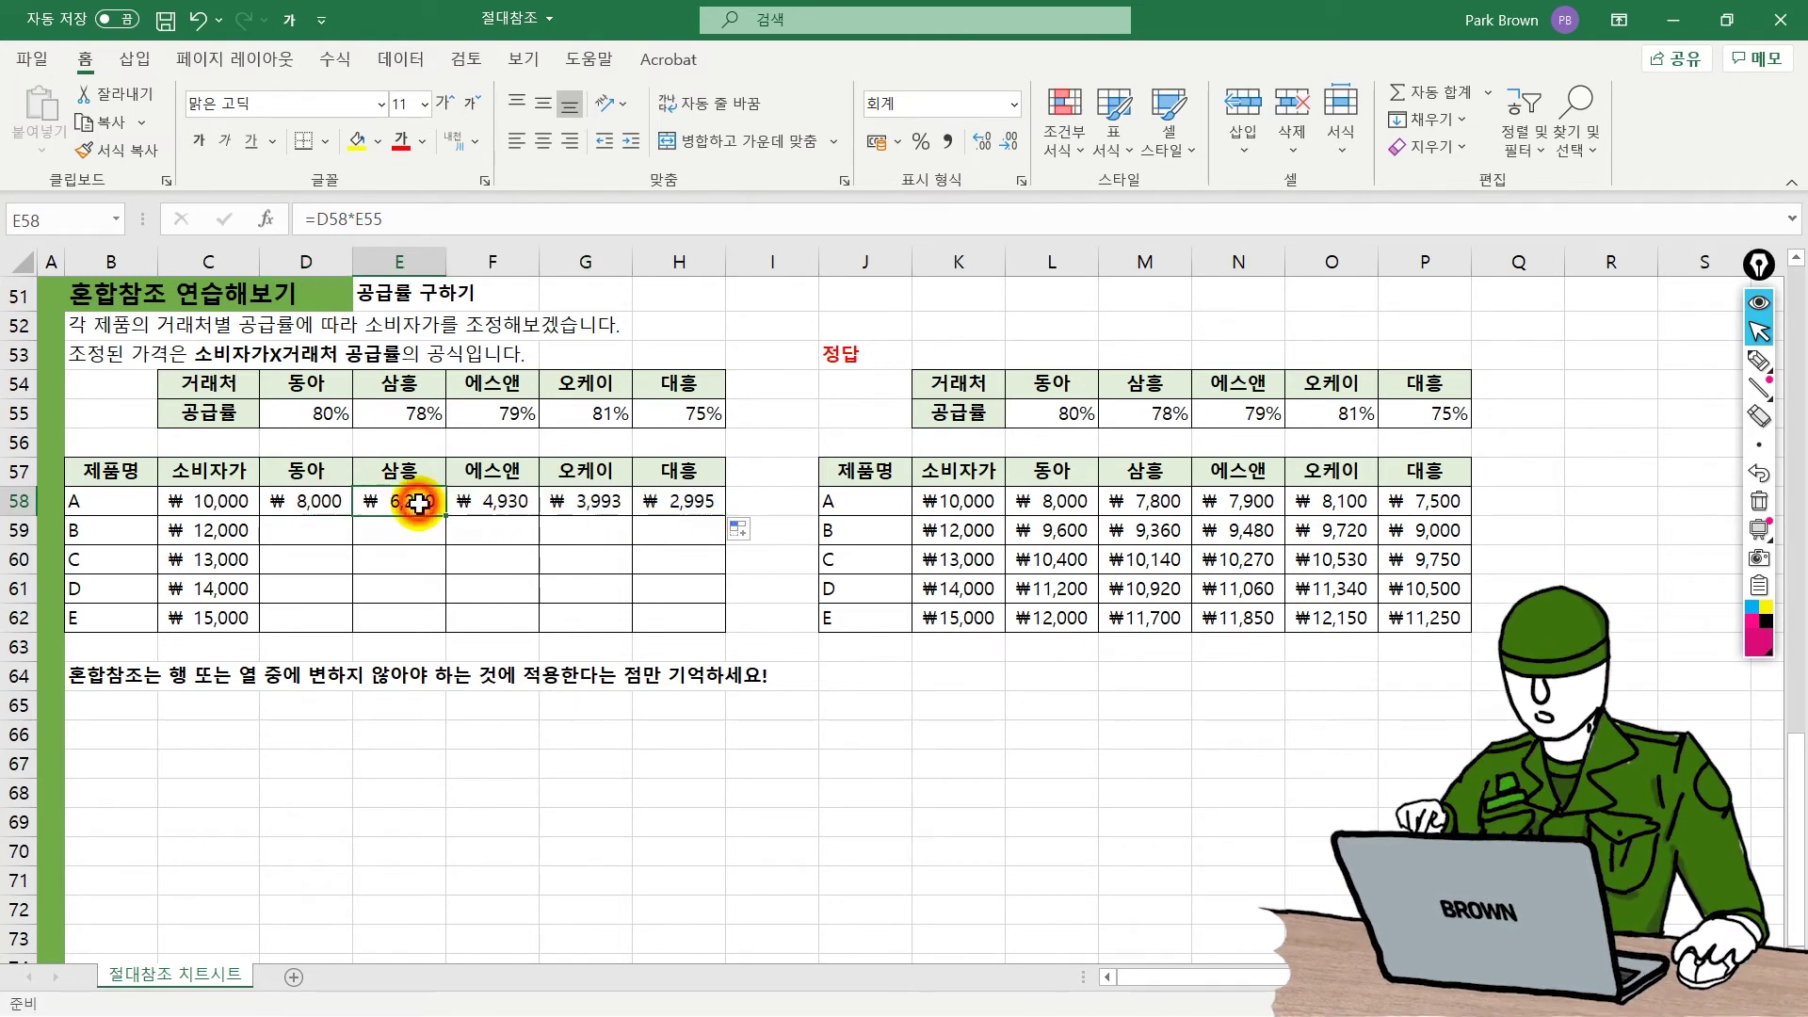
pyautogui.click(375, 220)
pyautogui.press('Escape')
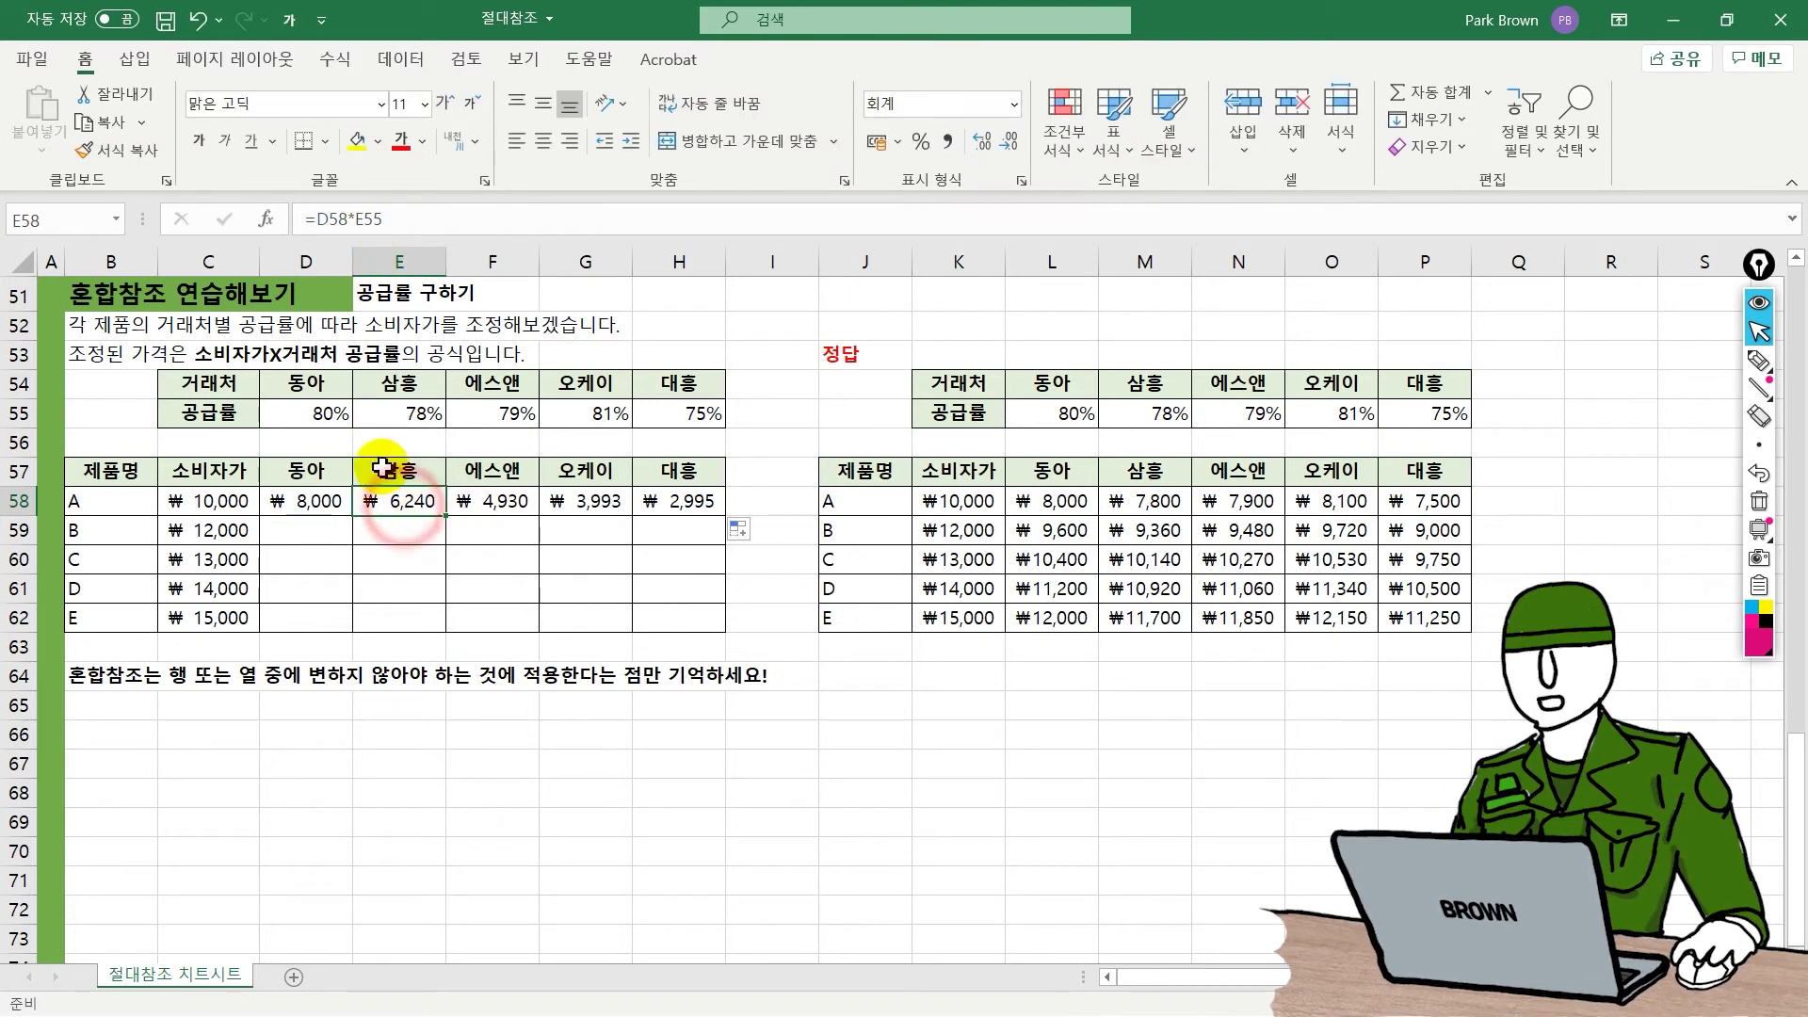
pyautogui.click(381, 209)
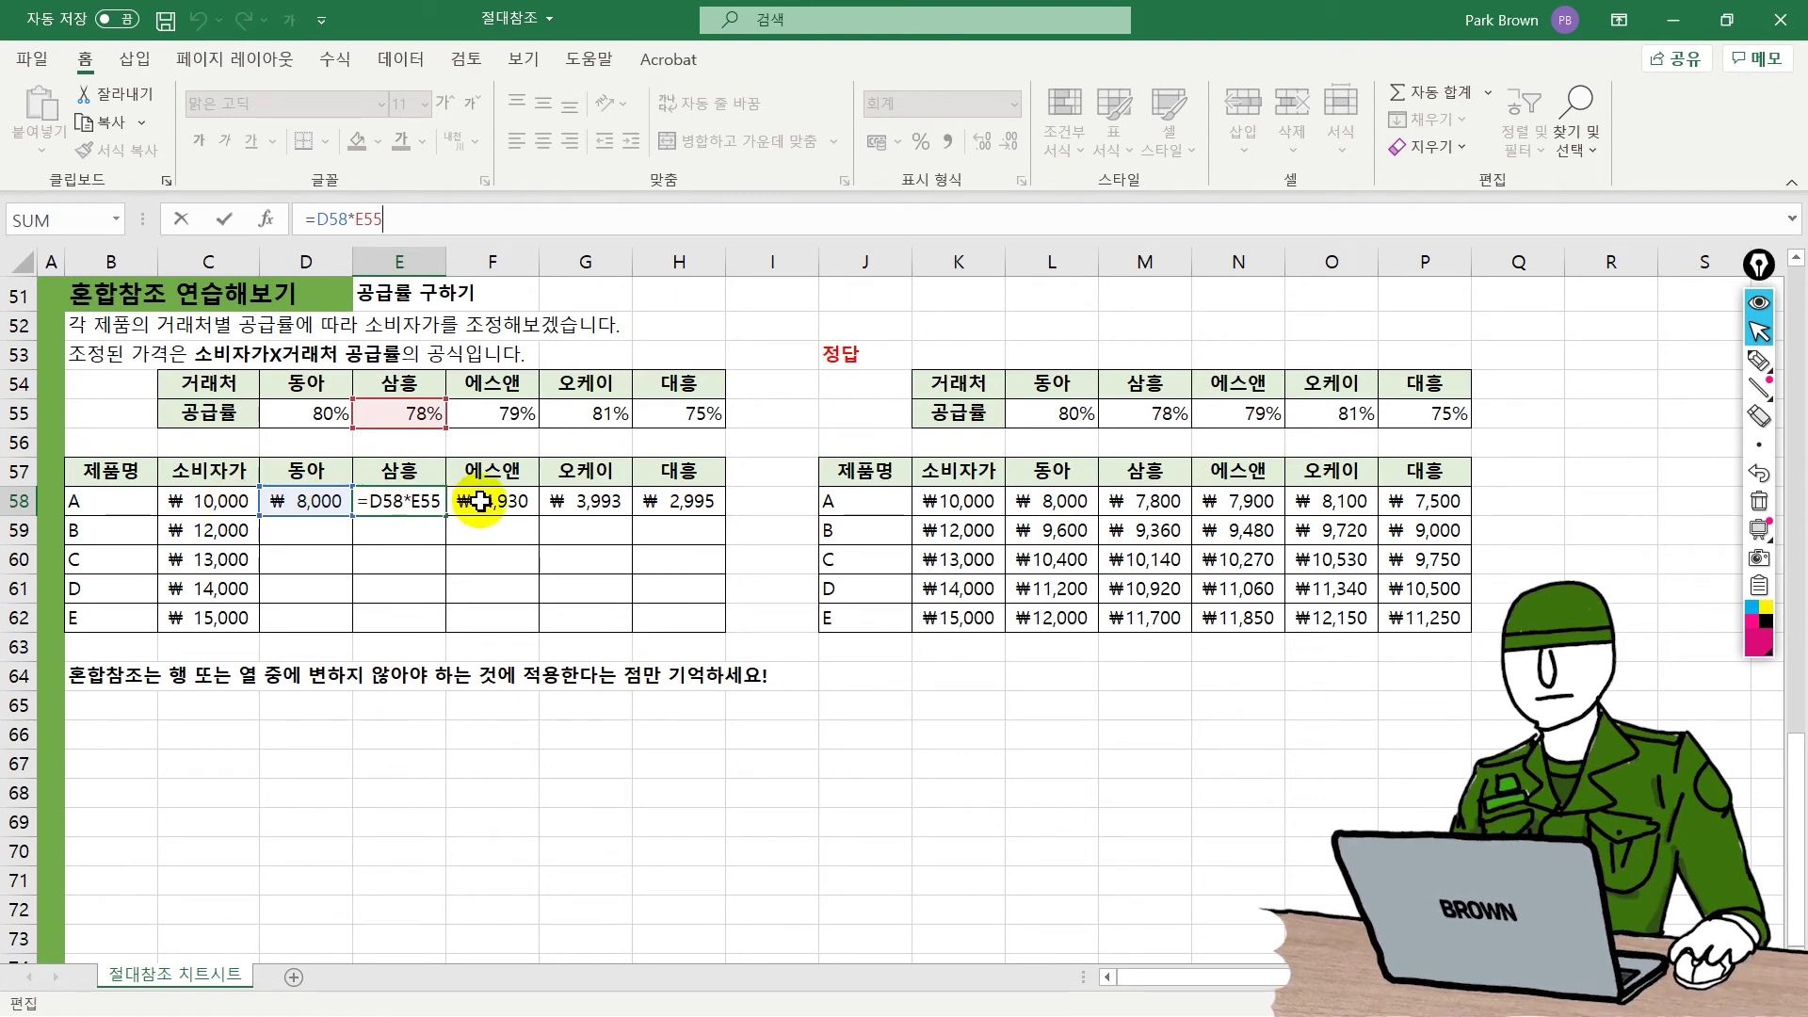
pyautogui.press('Return')
pyautogui.click(329, 499)
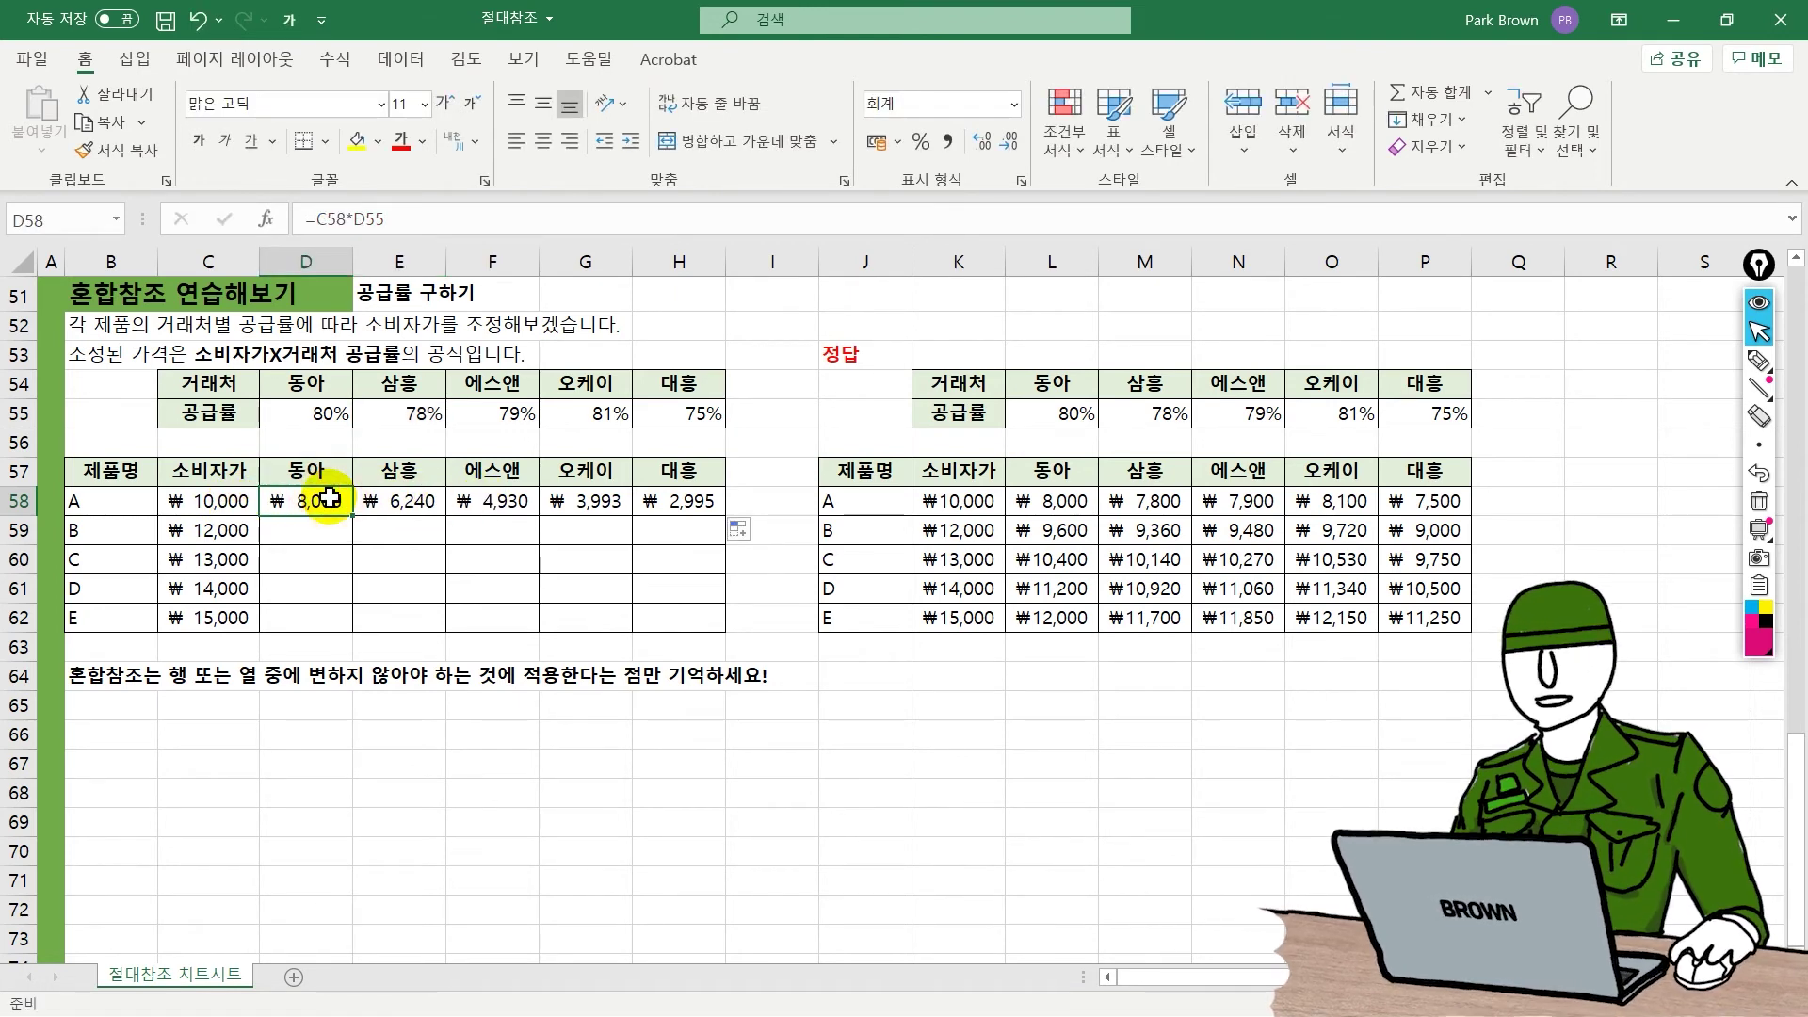
pyautogui.click(329, 219)
pyautogui.press('Escape')
pyautogui.click(386, 500)
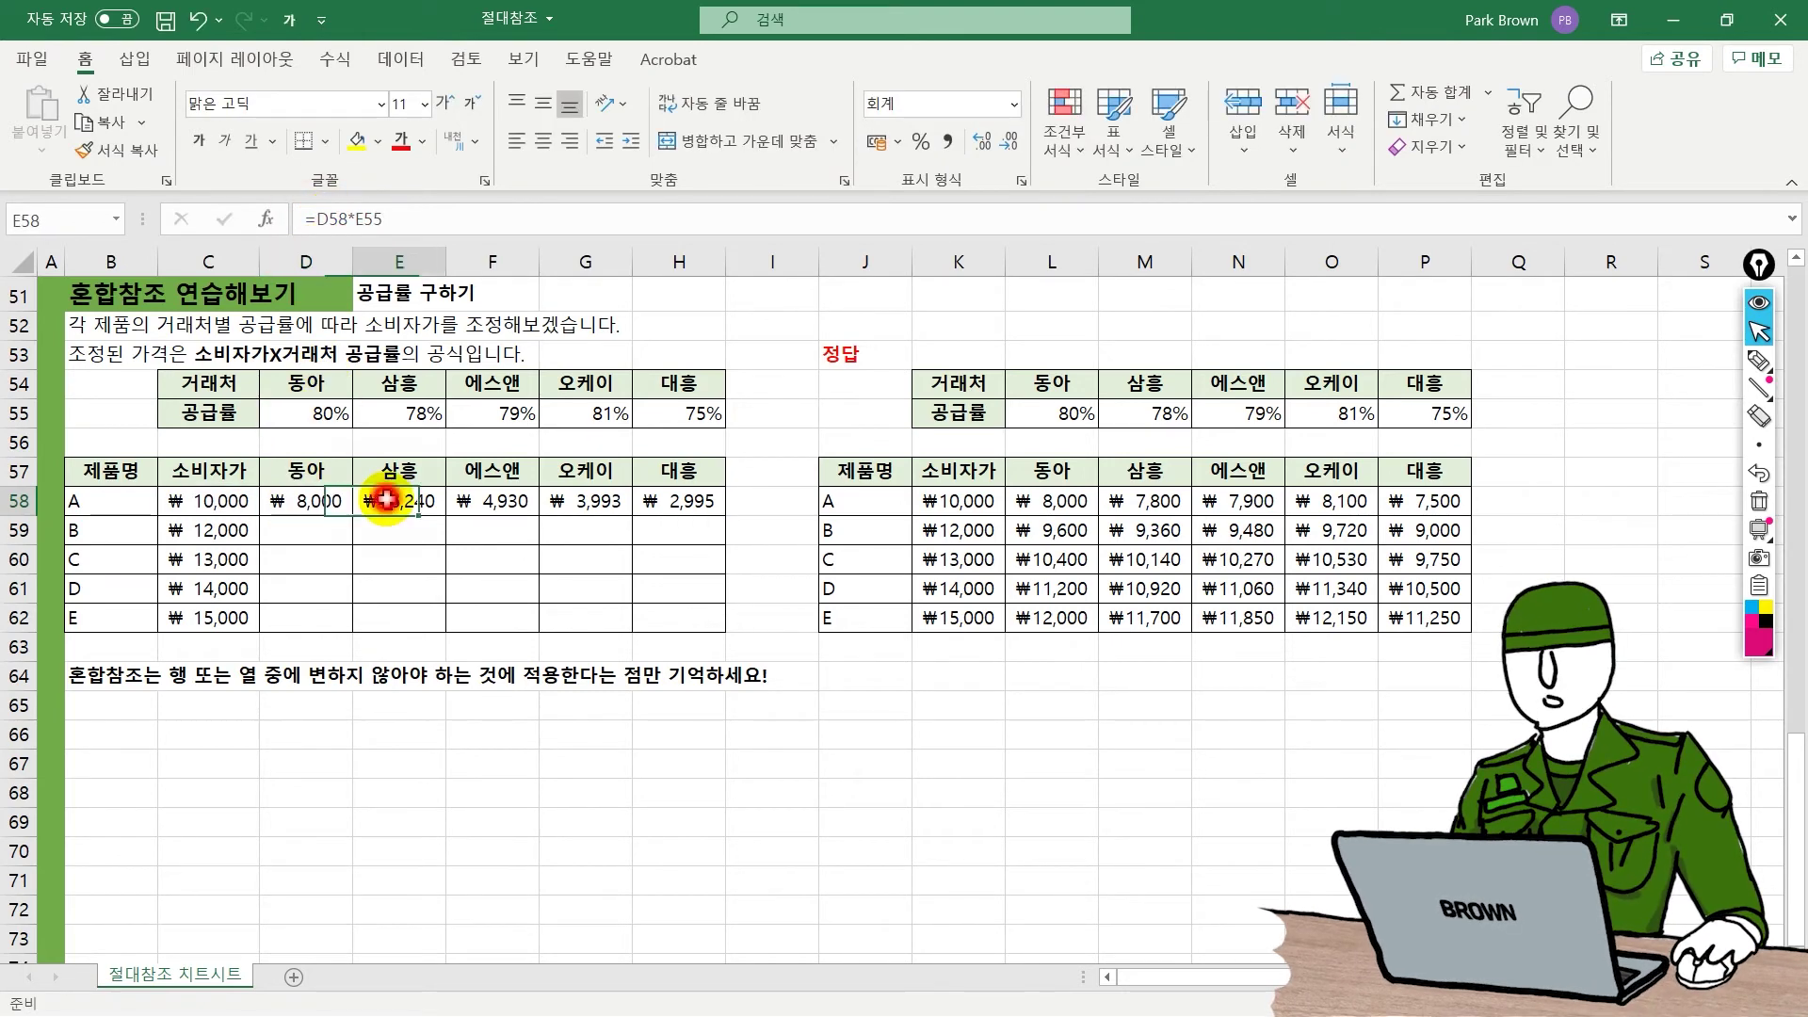
pyautogui.click(318, 219)
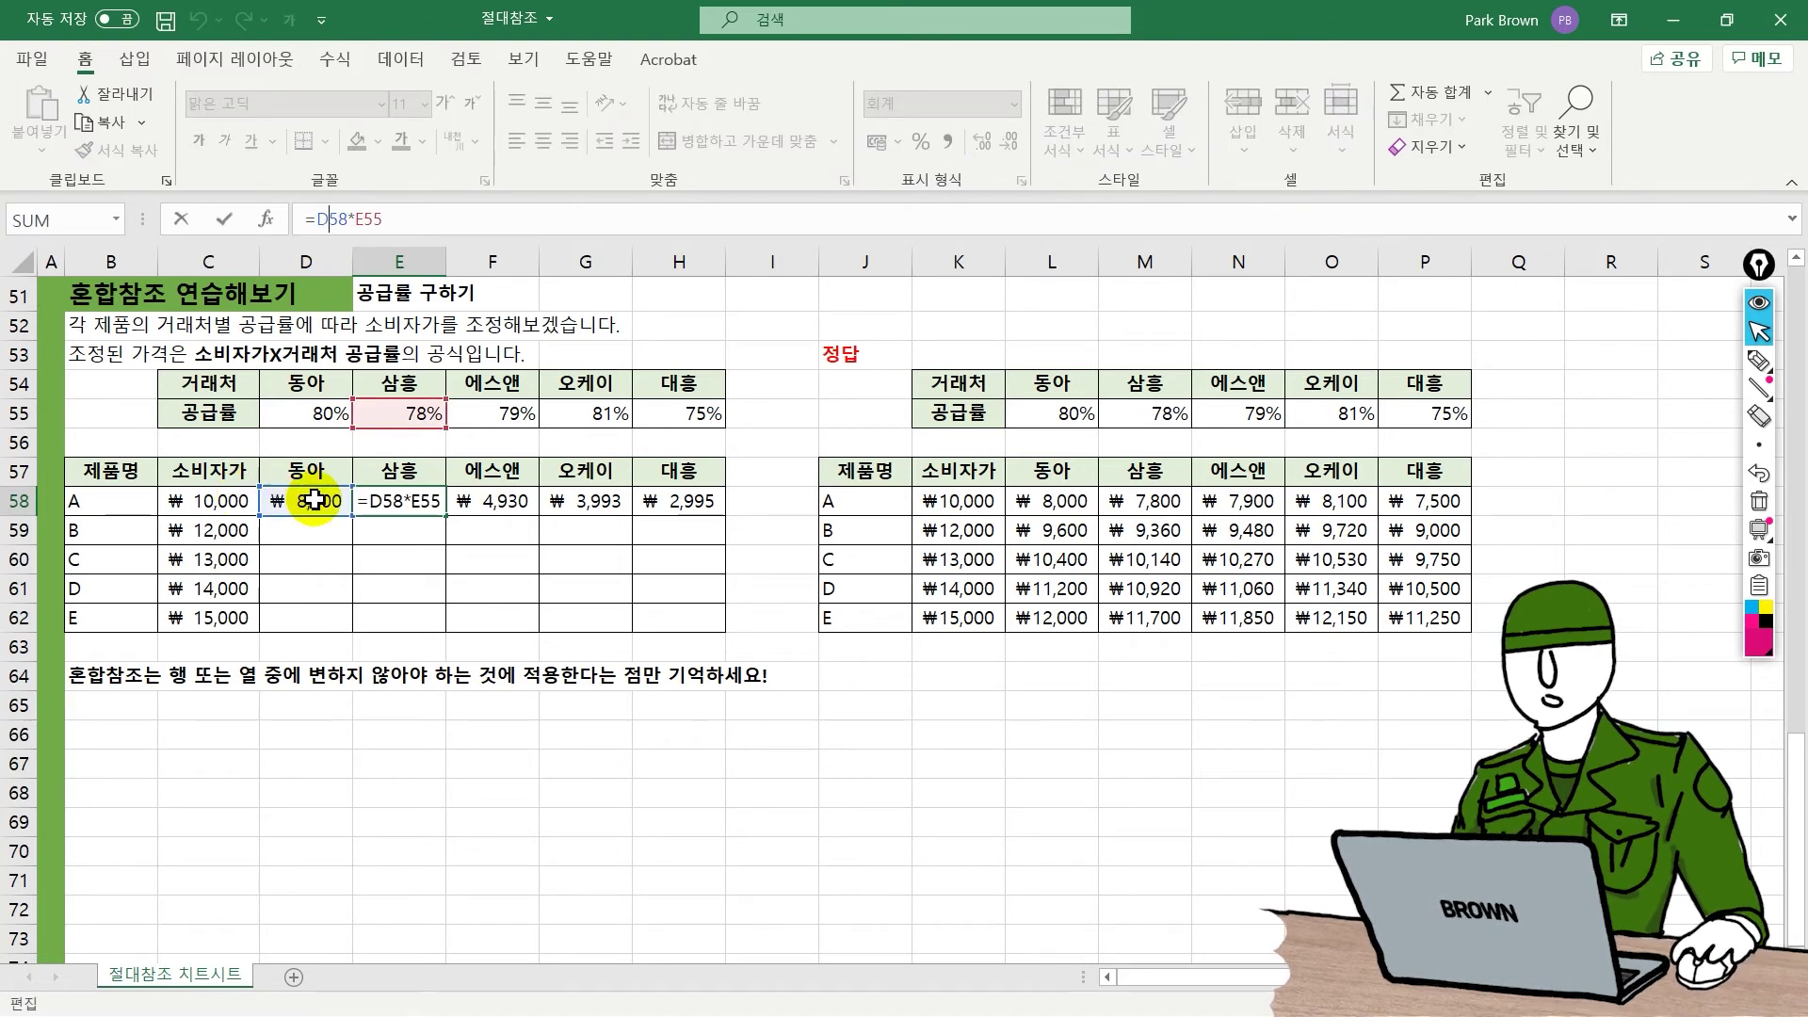
pyautogui.hotkey('ctrl', 'Return')
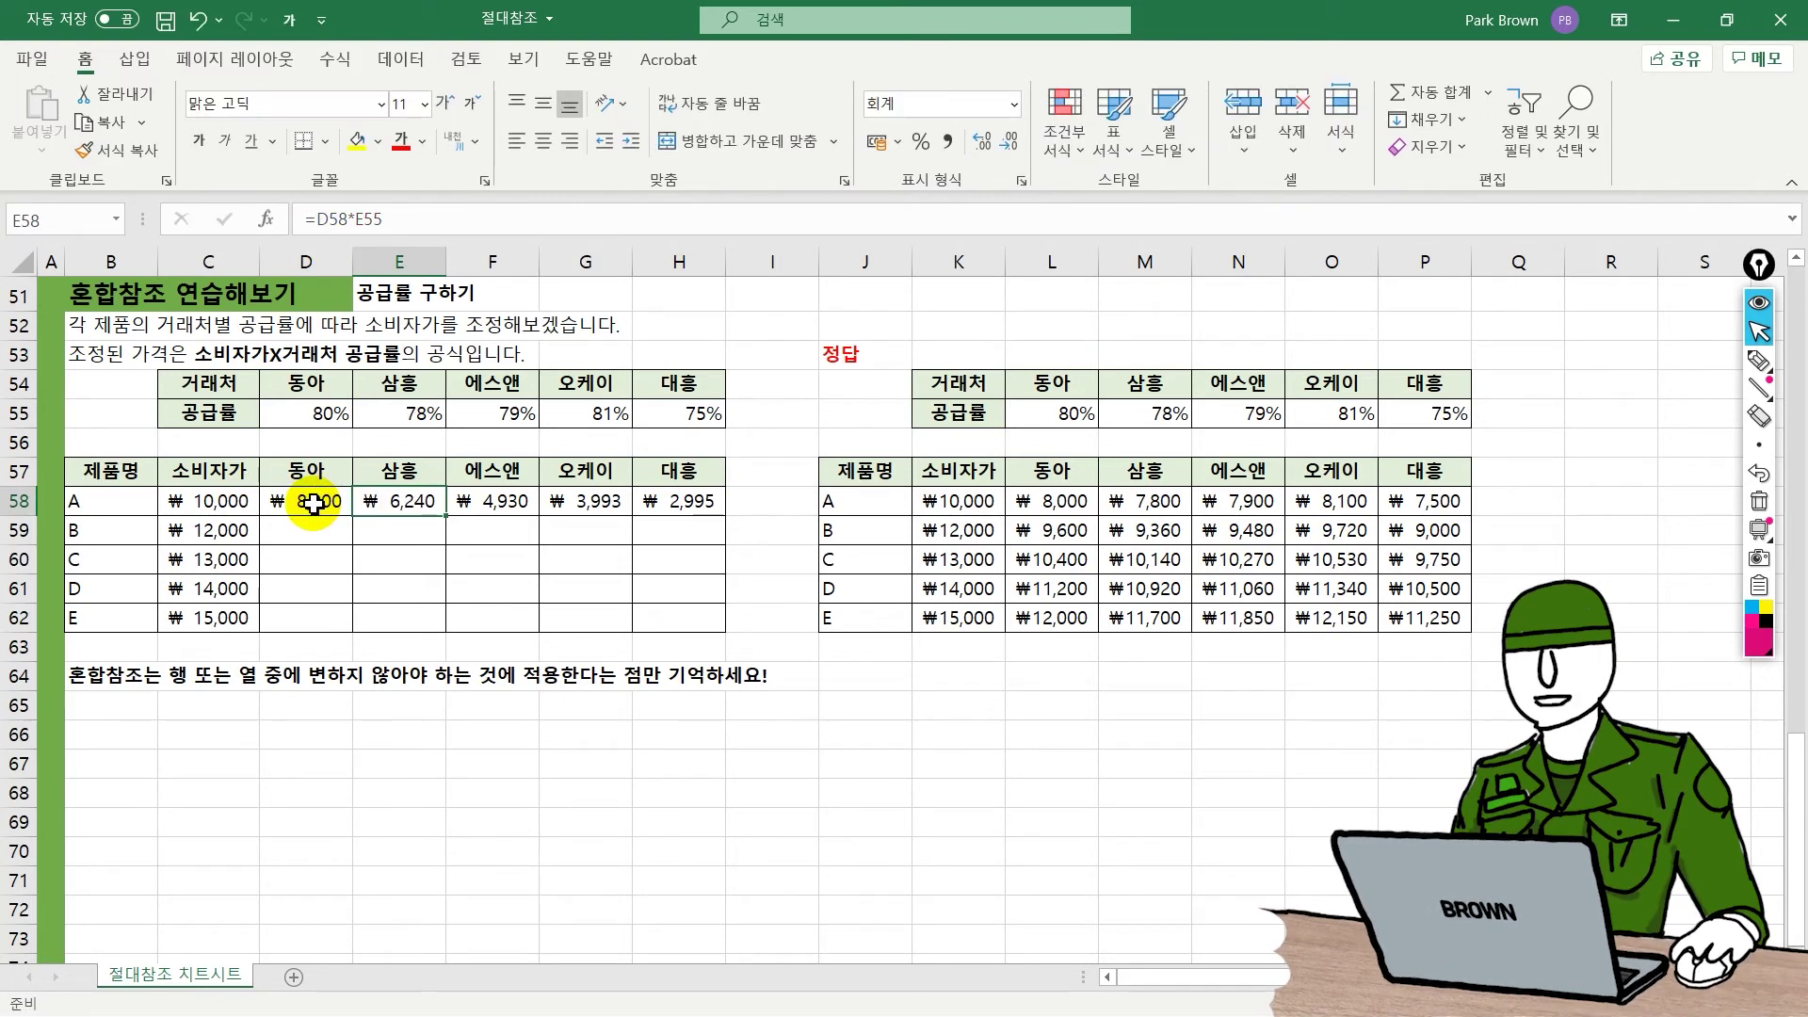
# Step: Try redirecting the price reference in E58's formula to C58
pyautogui.click(364, 219)
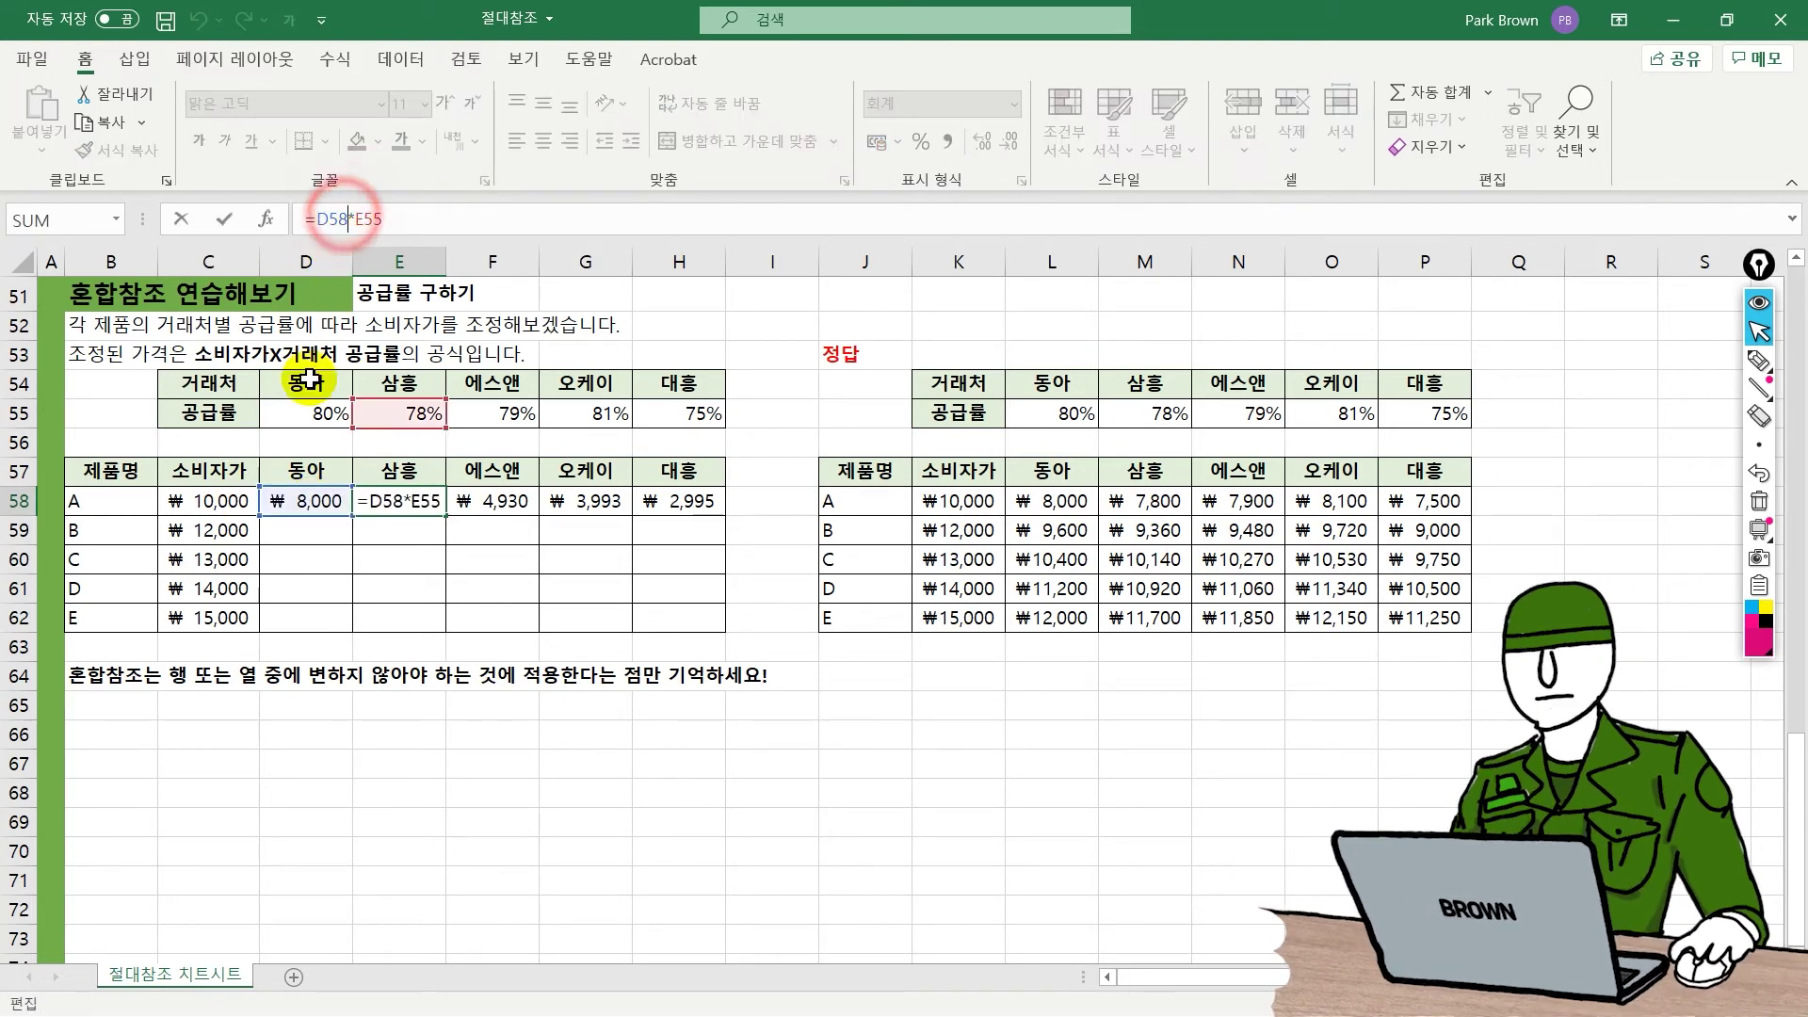
pyautogui.click(215, 513)
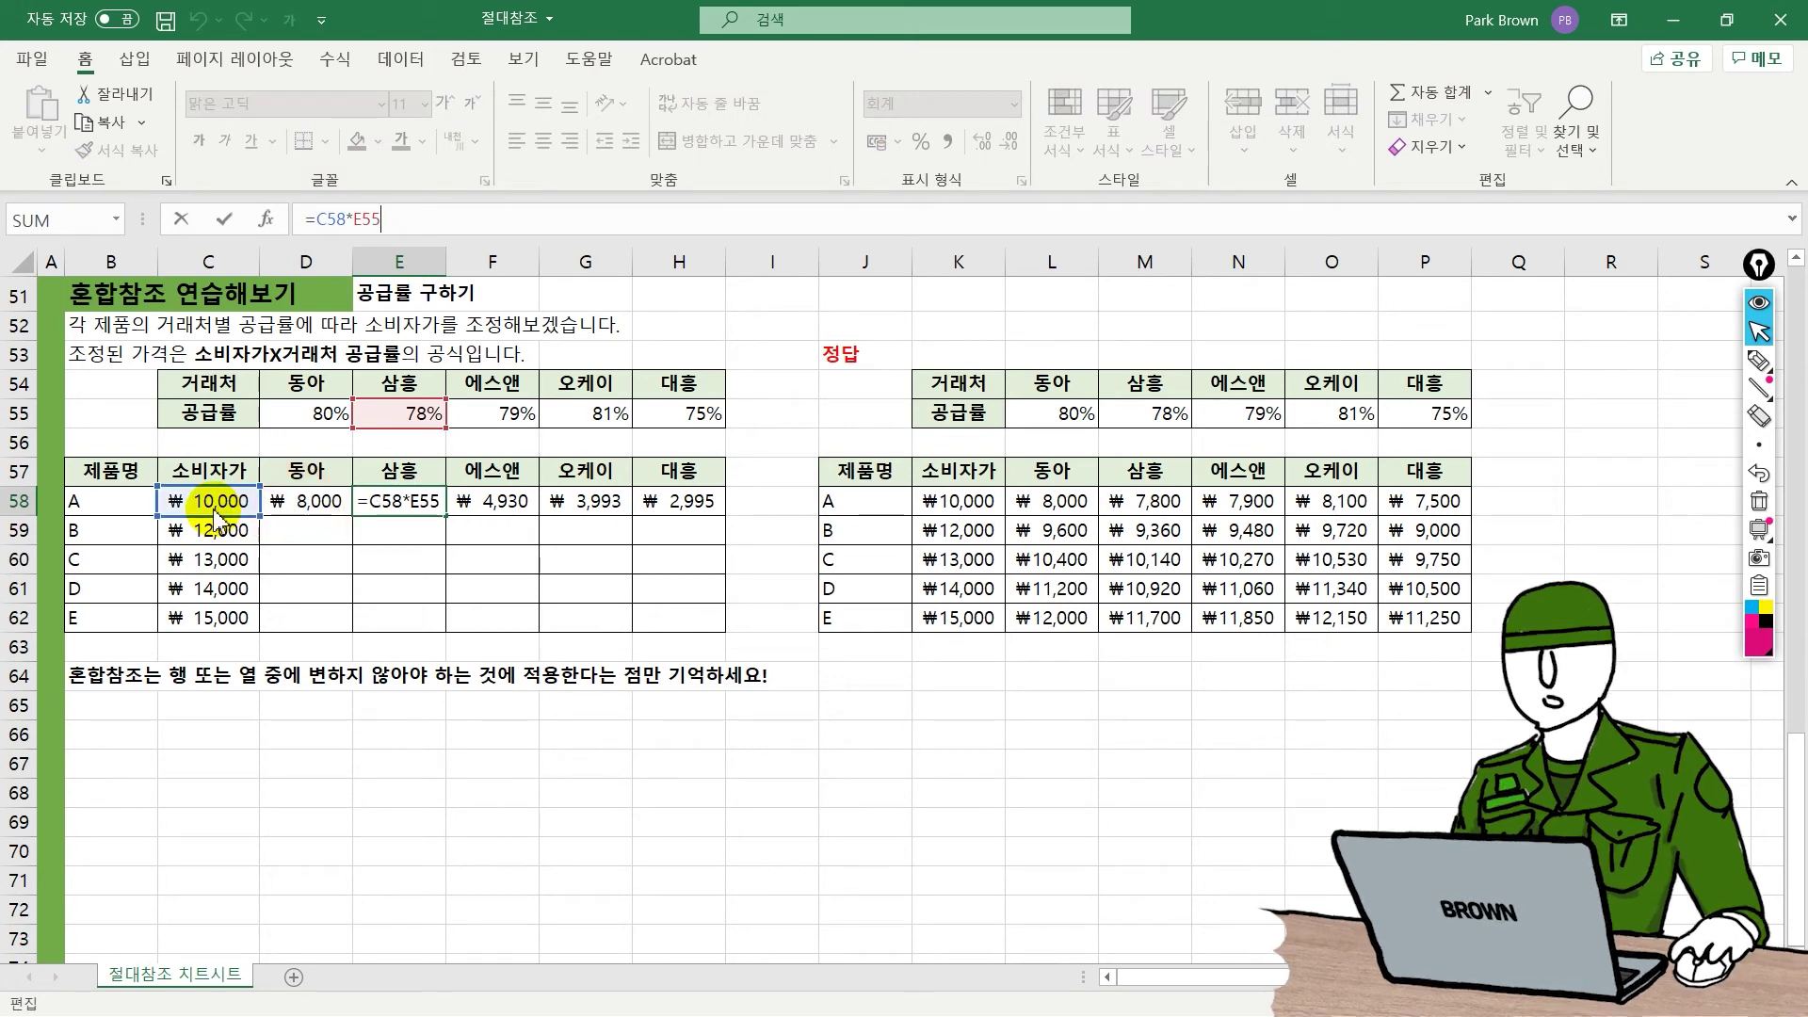
pyautogui.press('Escape')
# Step: Lock the column of the price reference in D58 so the formula is =$C58*D55
pyautogui.click(299, 500)
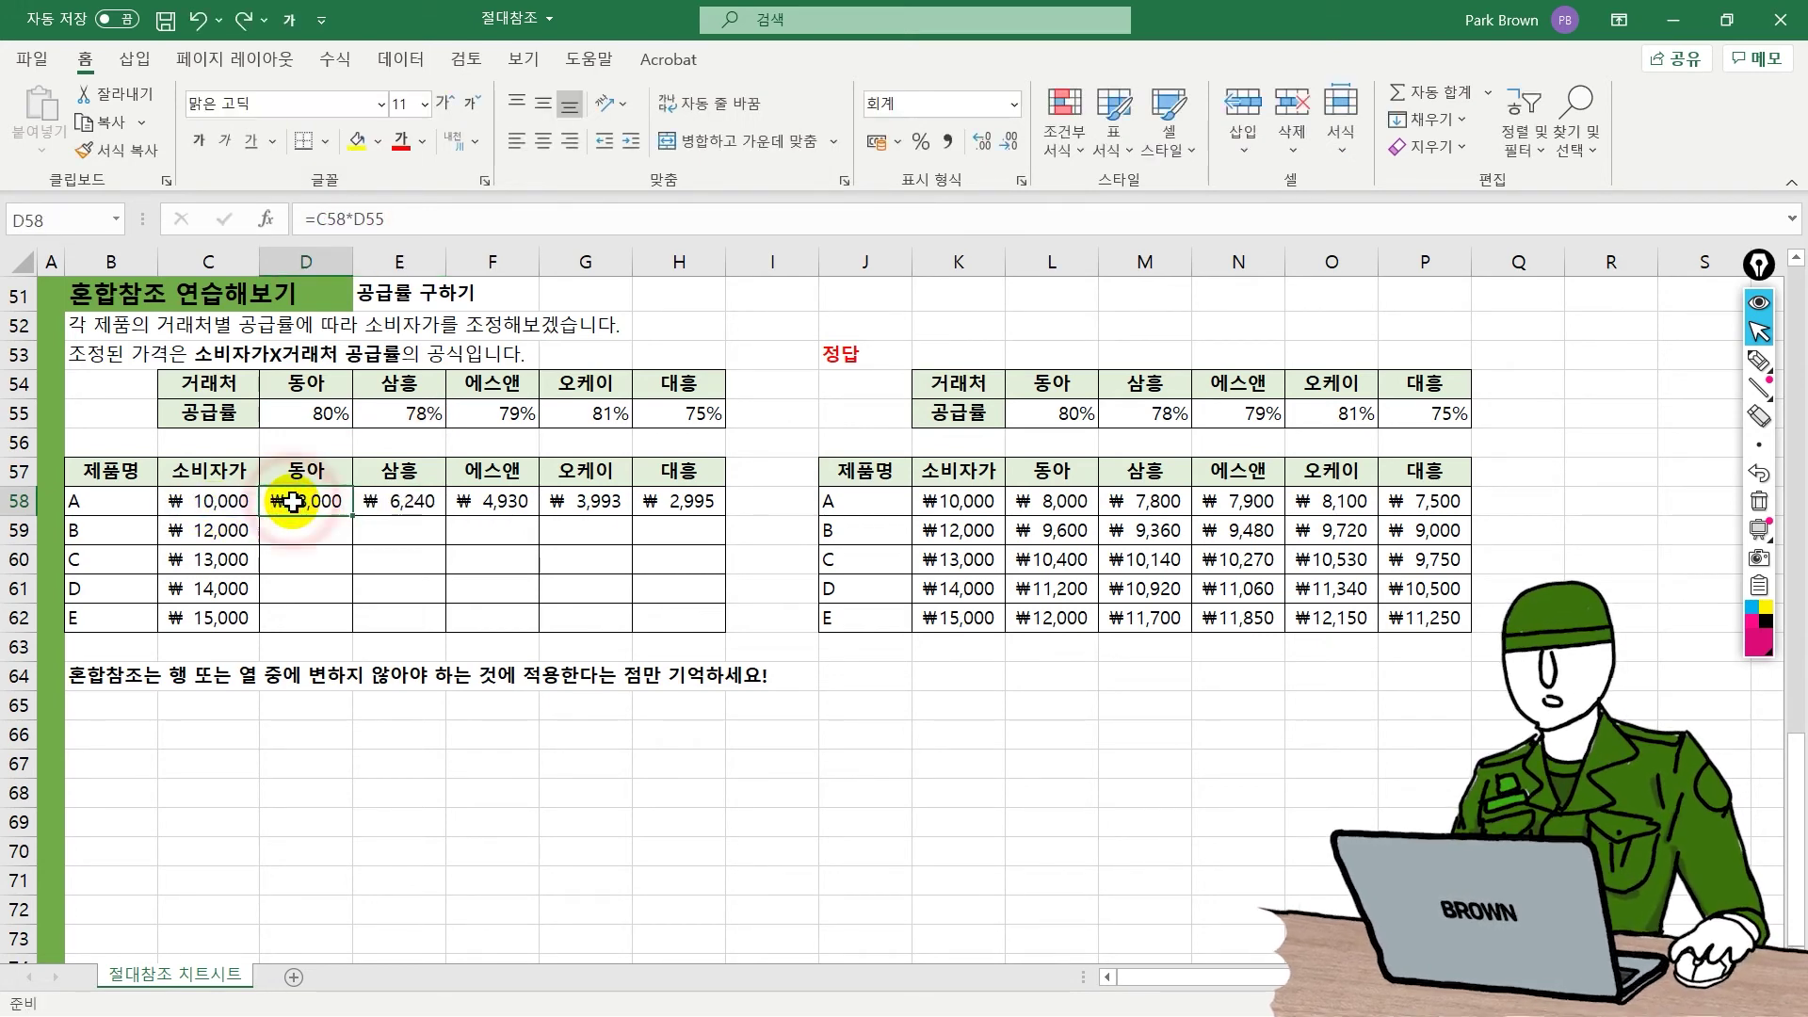
pyautogui.click(326, 219)
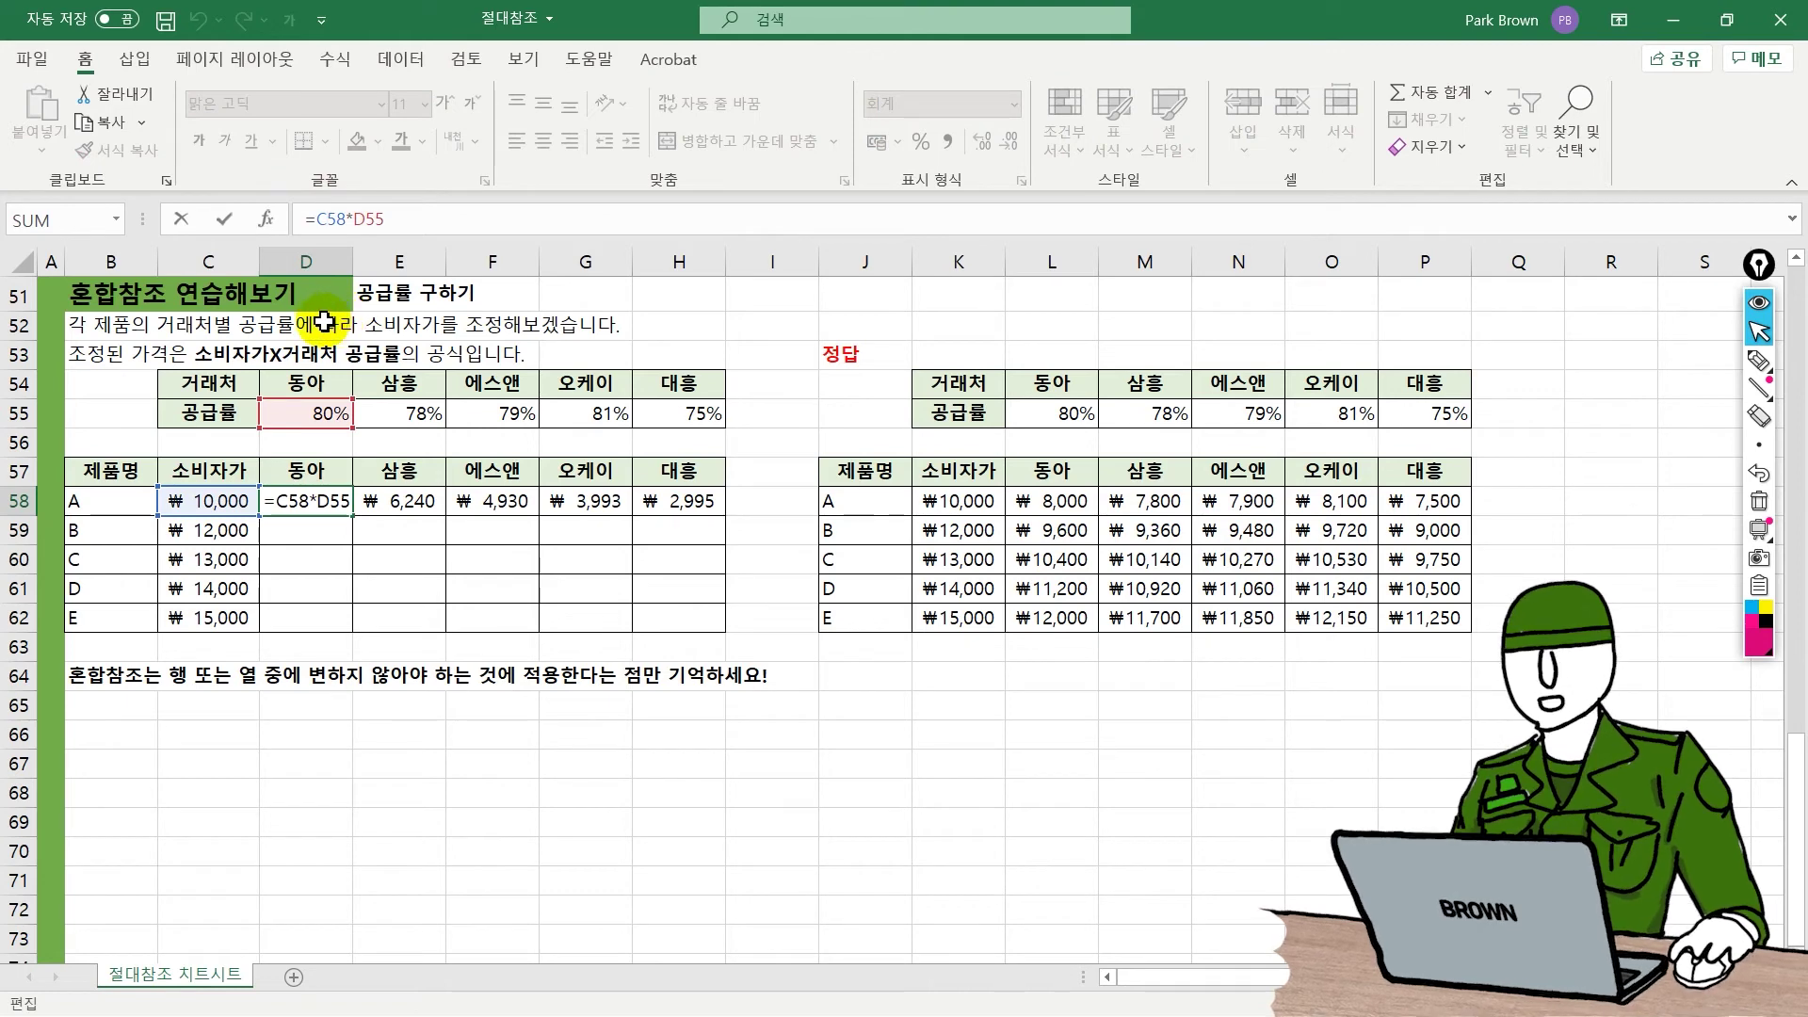
pyautogui.press('F4')
pyautogui.press('F4')
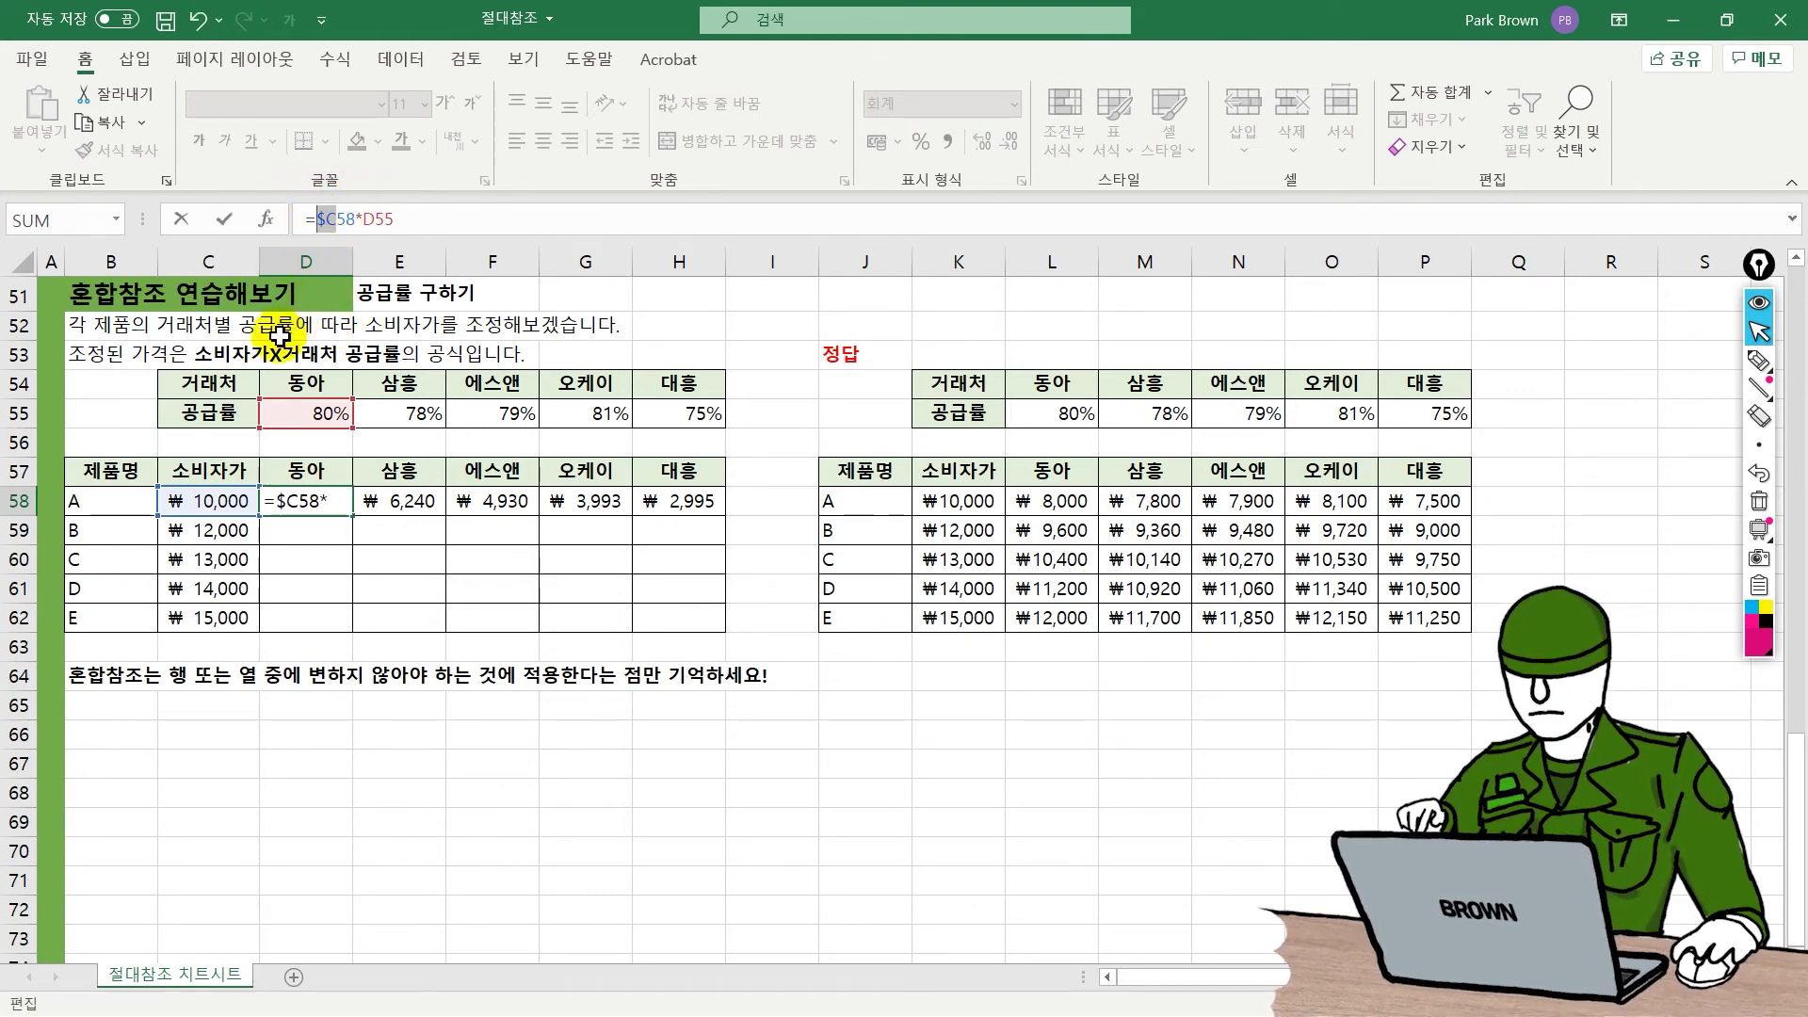
pyautogui.press('Return')
# Step: Fill D58's column-locked formula across to H58 and check the references in H58
pyautogui.click(308, 505)
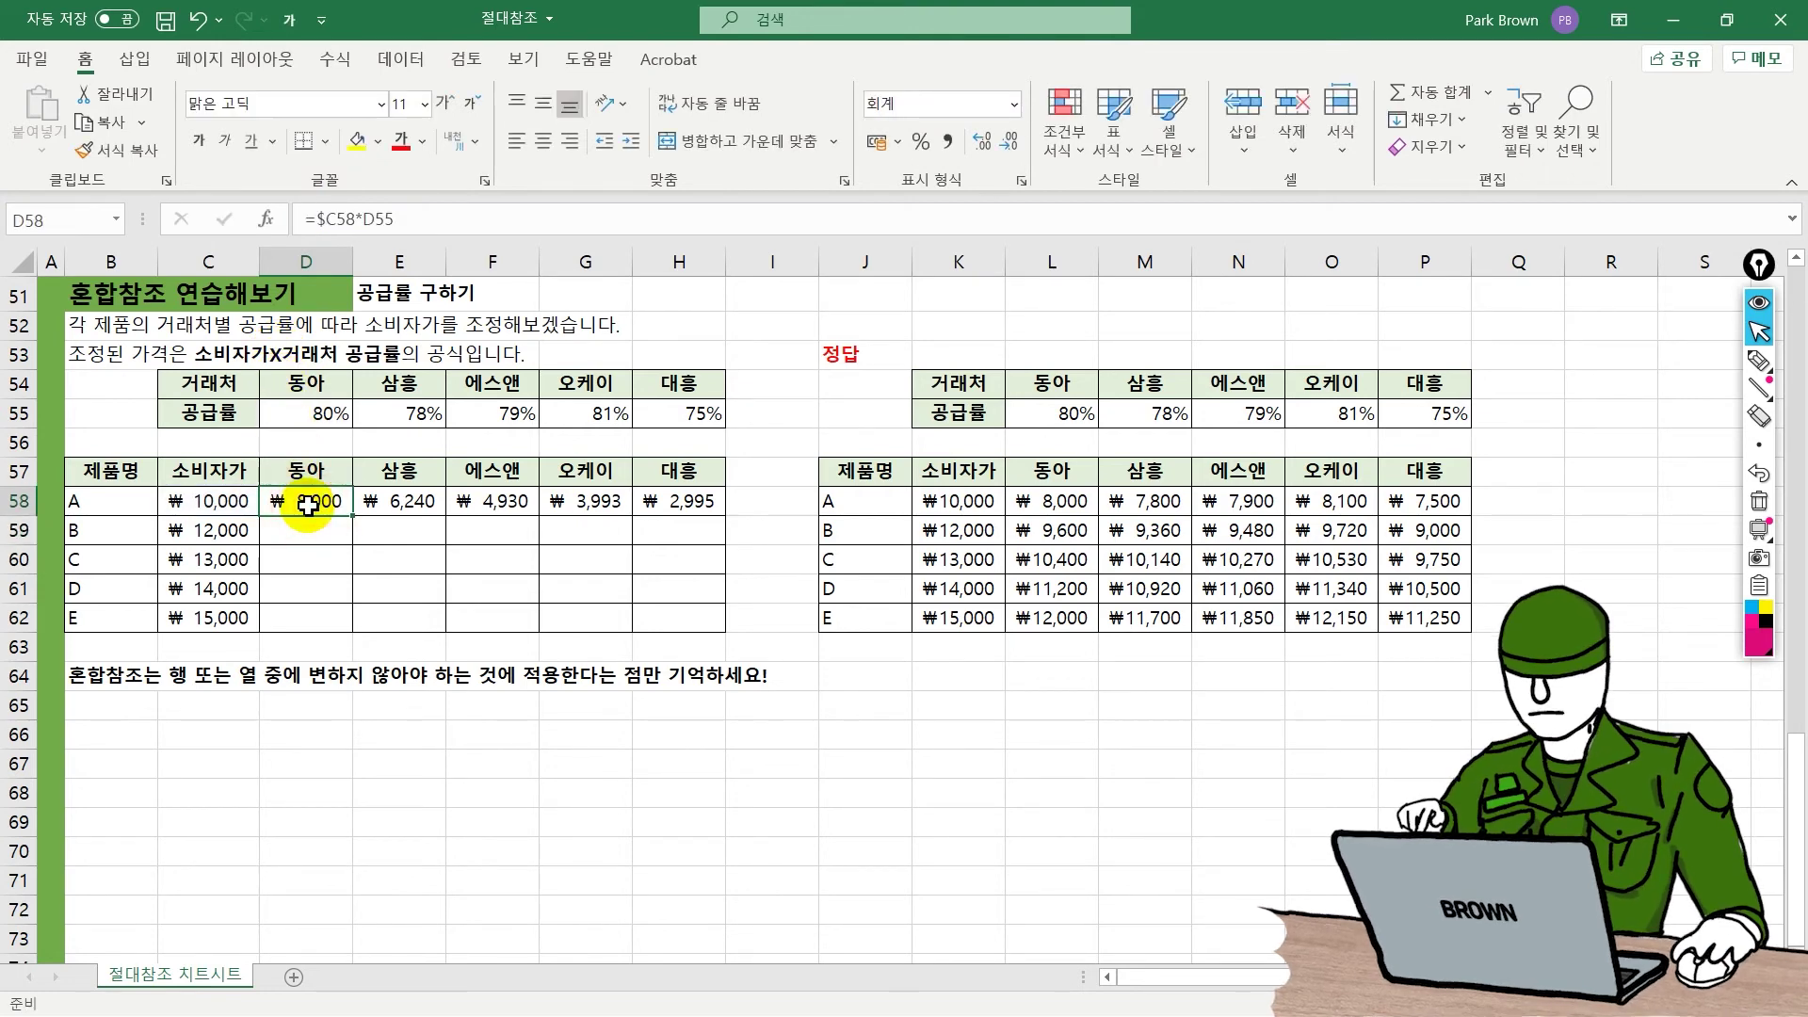
pyautogui.moveTo(352, 515); pyautogui.dragTo(706, 523)
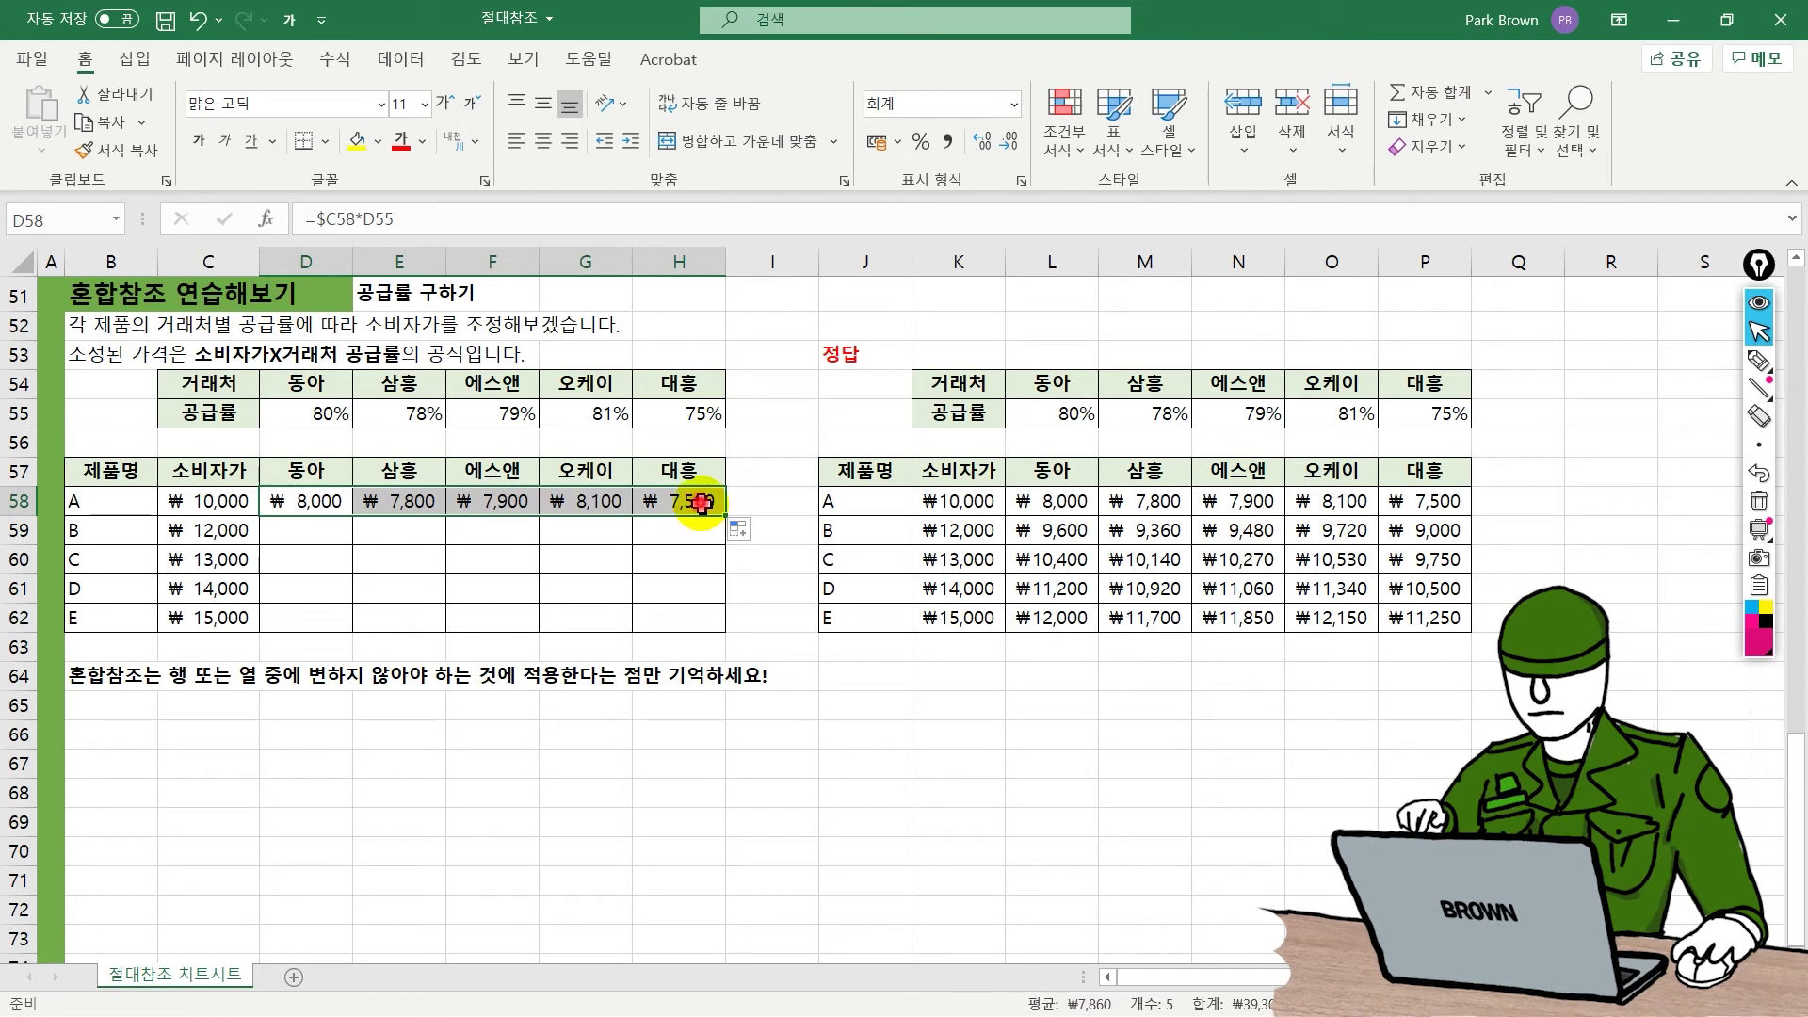
pyautogui.click(701, 503)
pyautogui.click(358, 219)
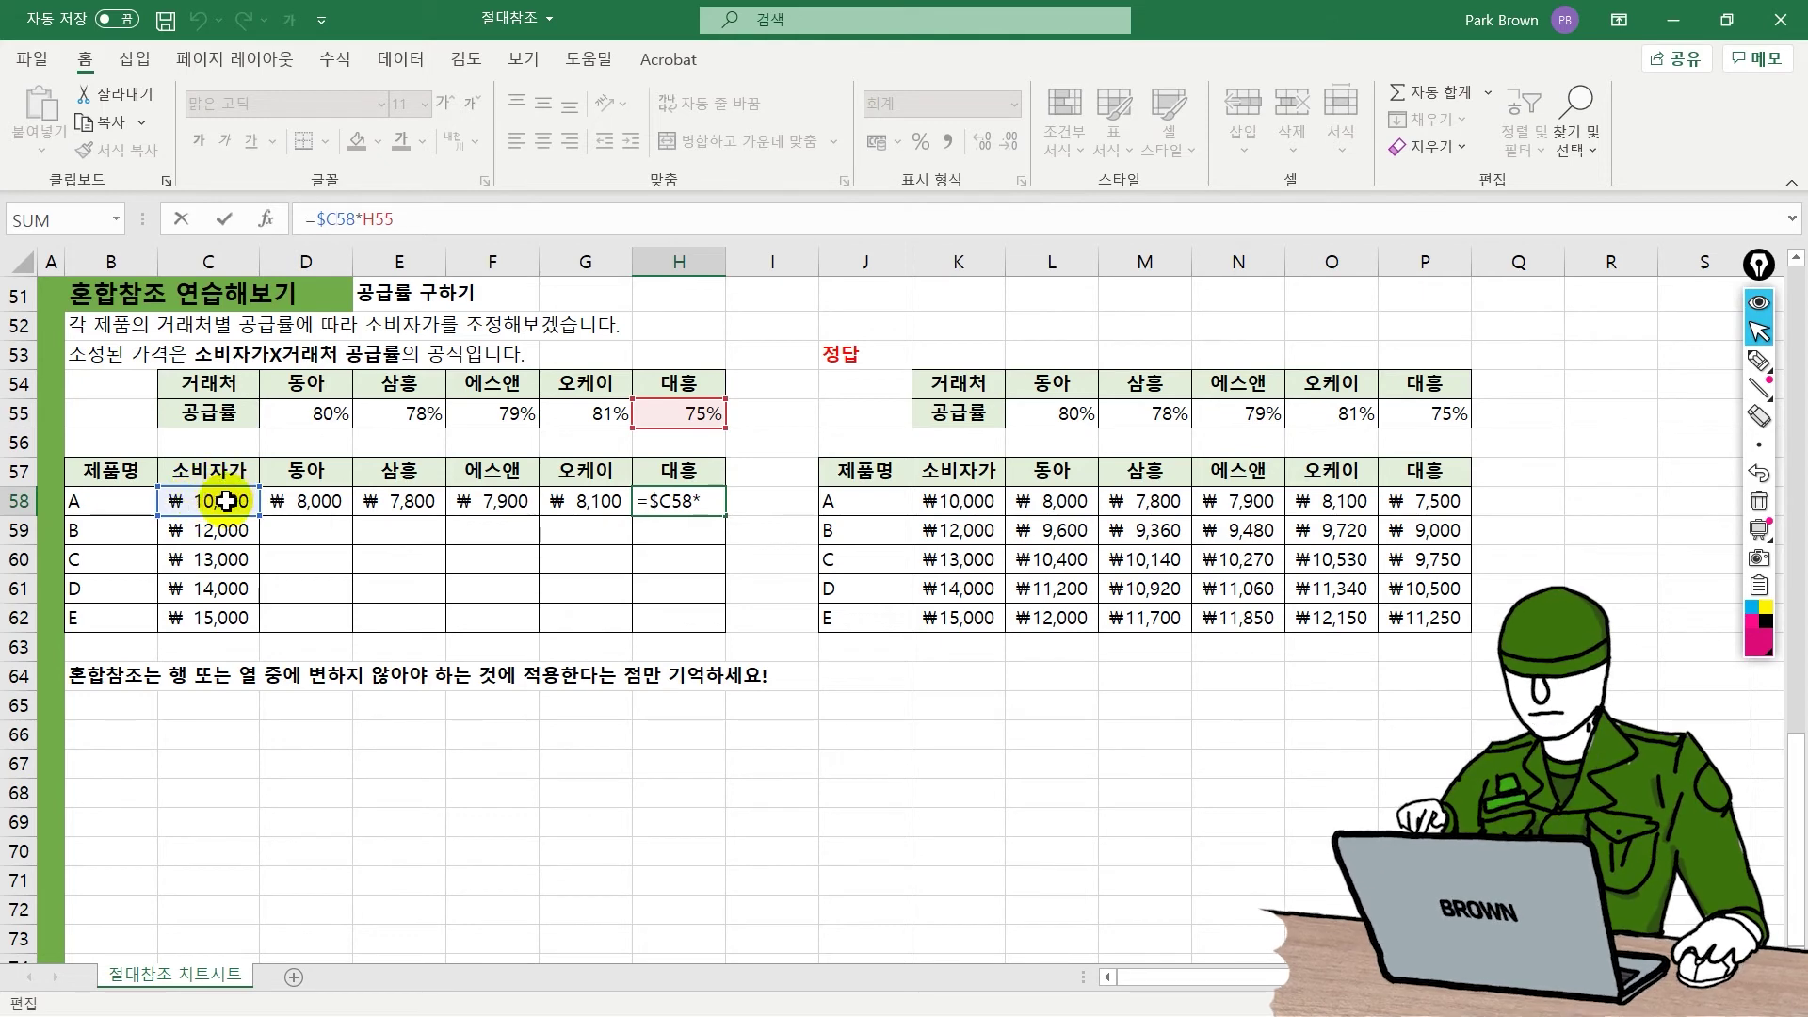
pyautogui.hotkey('ctrl', 'Return')
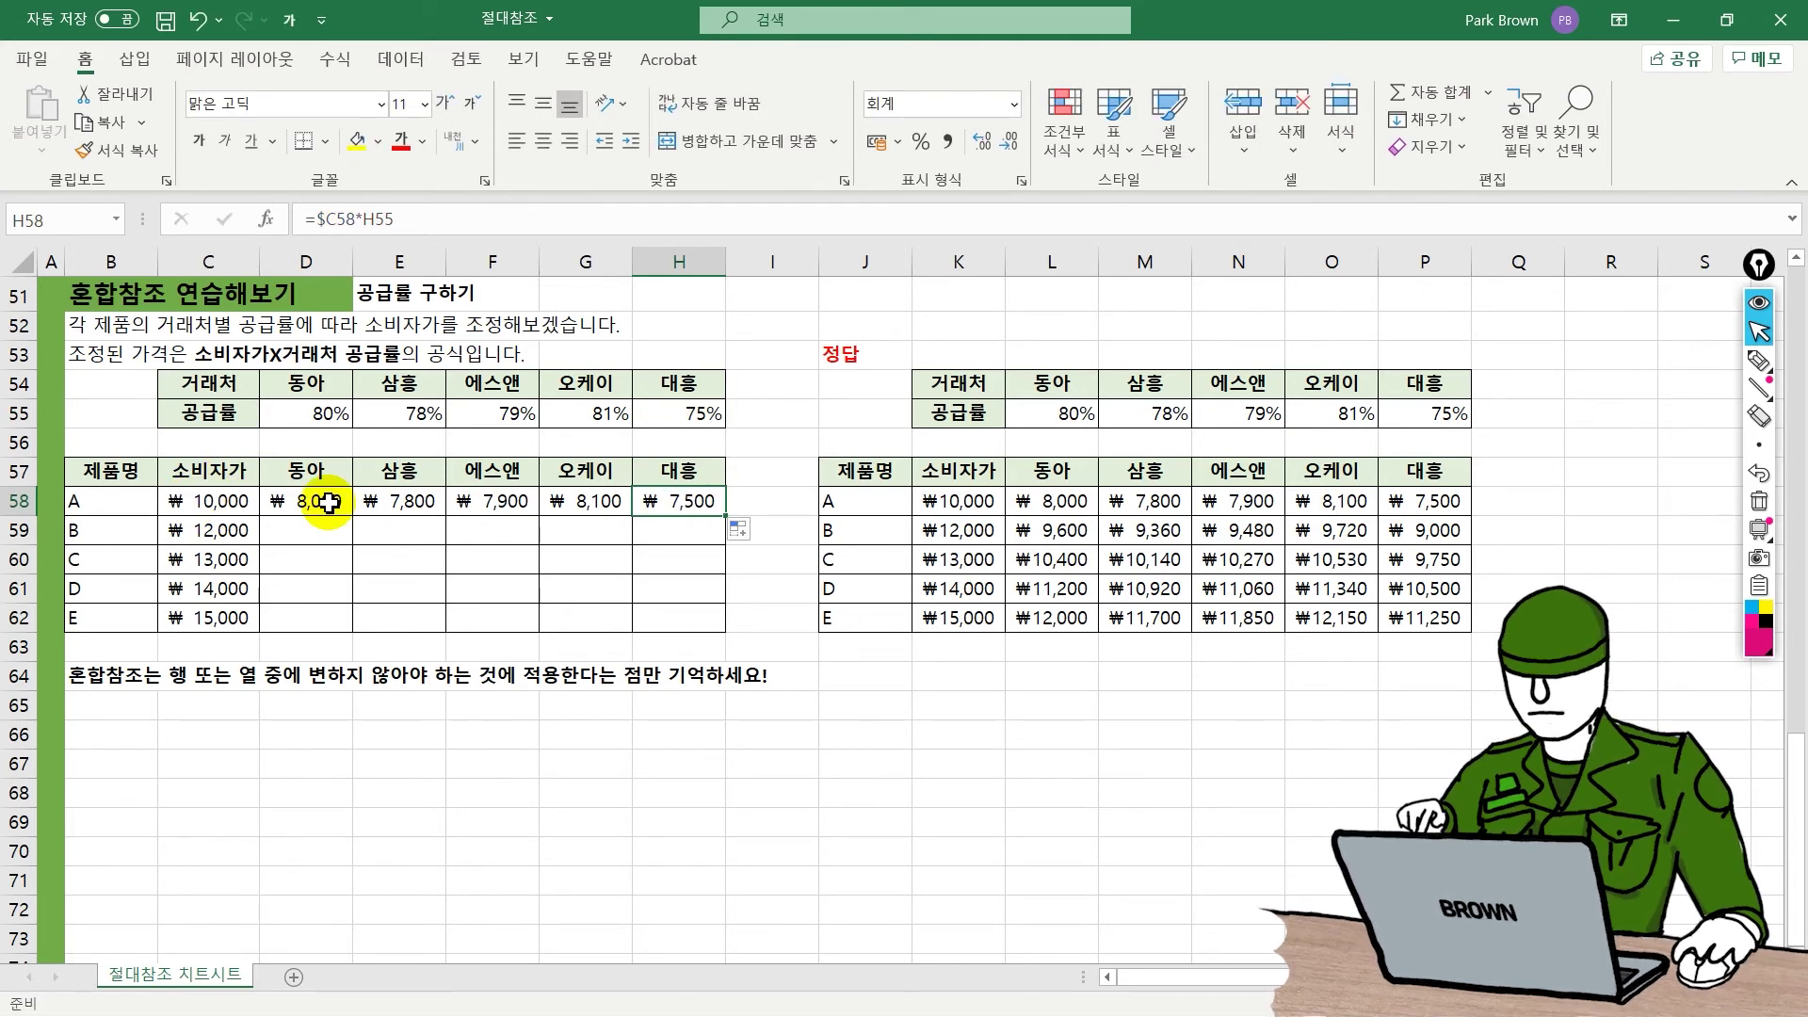
# Step: Fill D58's formula down to D62 and inspect which supply-rate cell D60's formula refers to
pyautogui.click(329, 502)
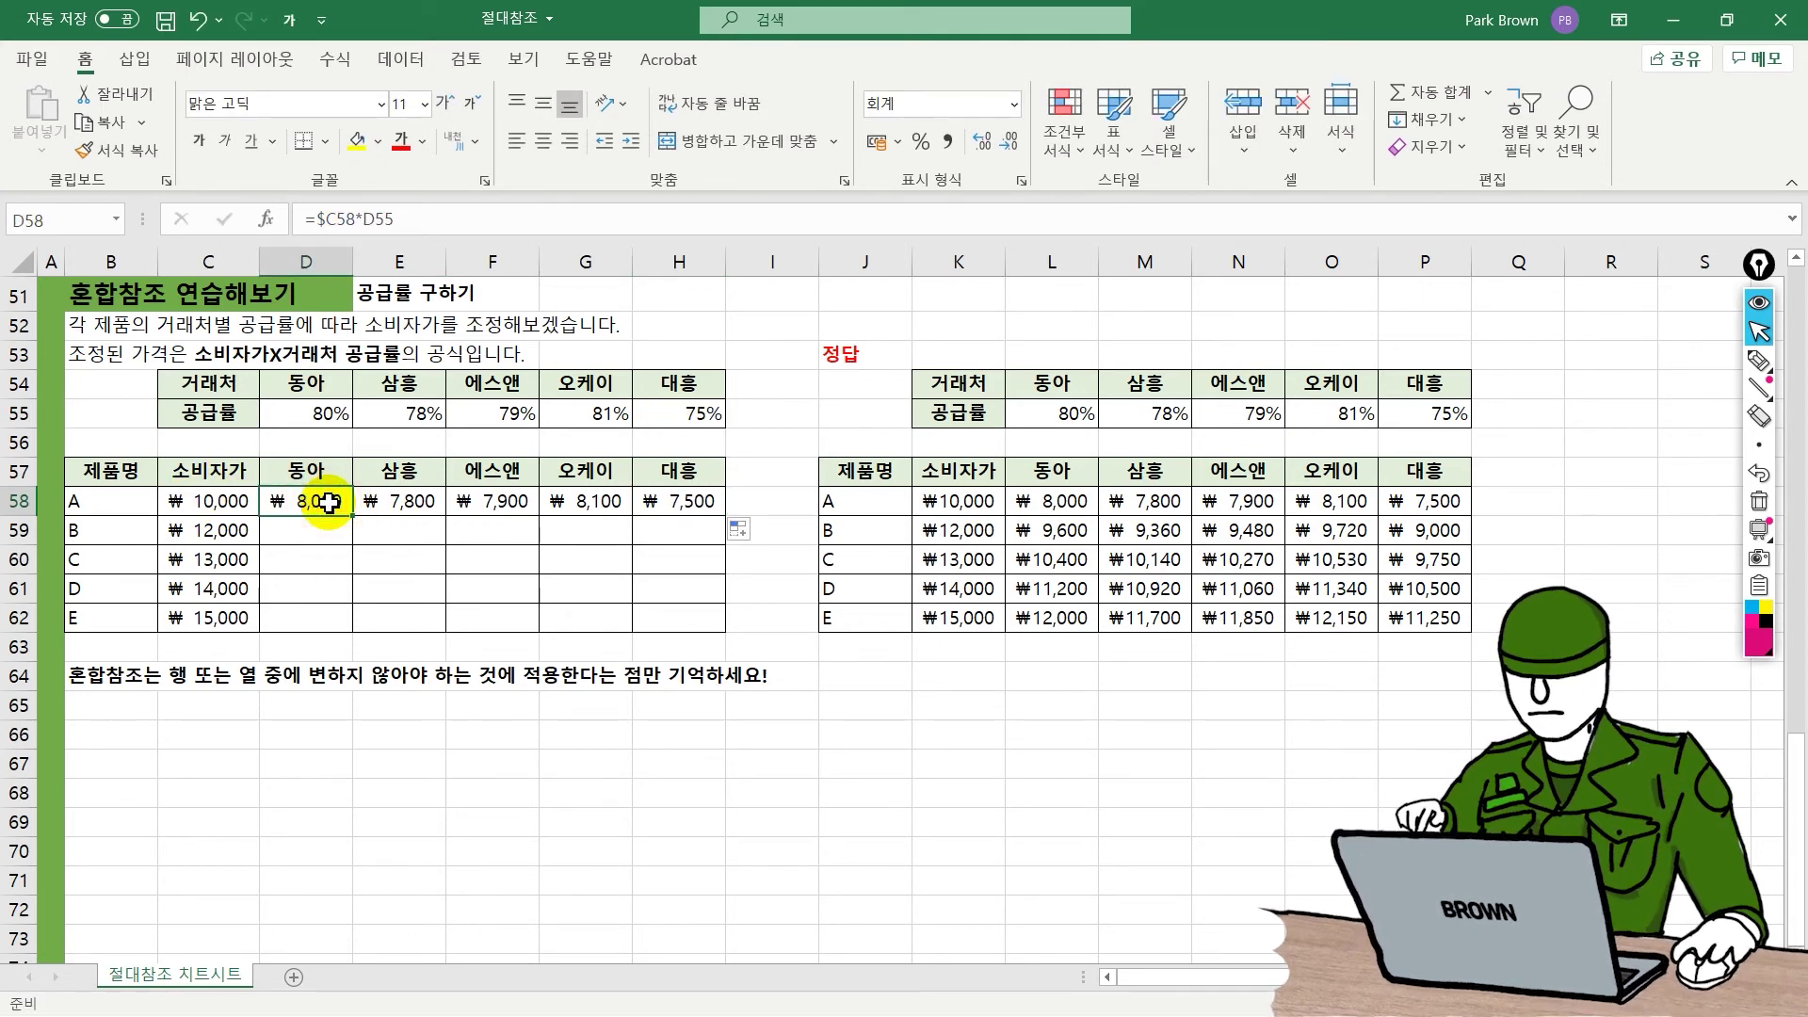
pyautogui.moveTo(357, 517); pyautogui.dragTo(346, 625)
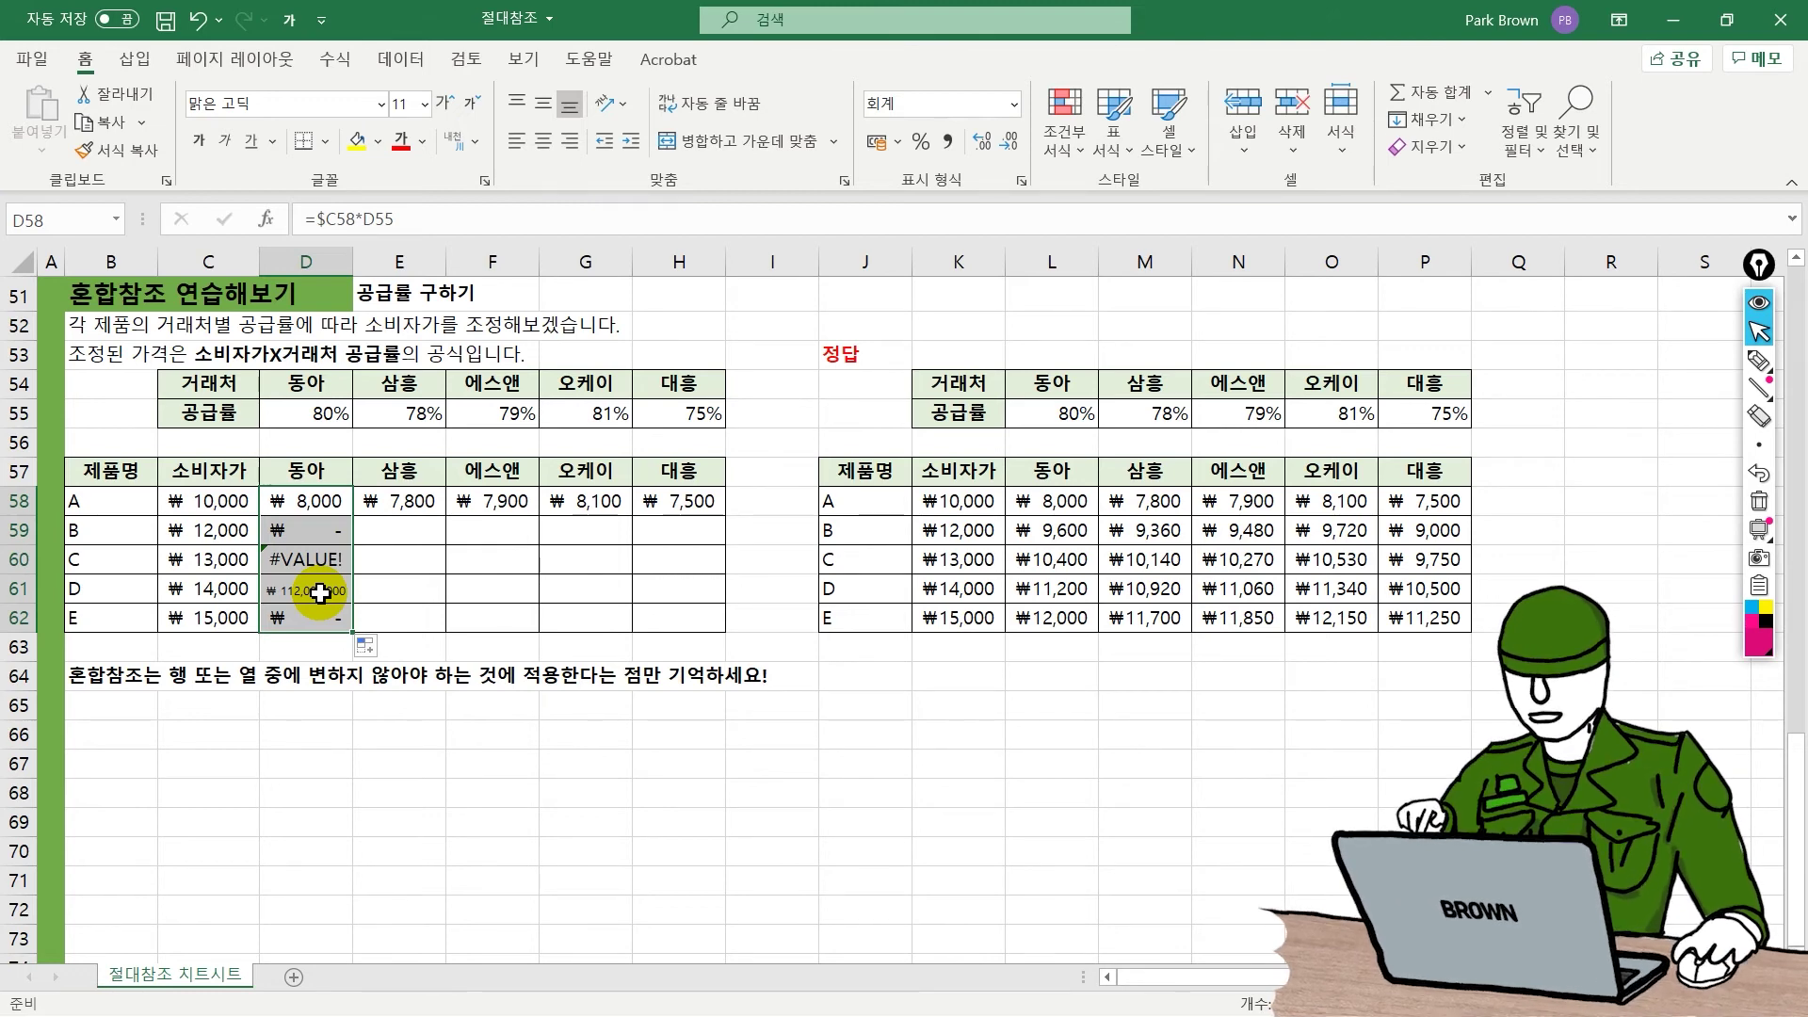
pyautogui.click(314, 558)
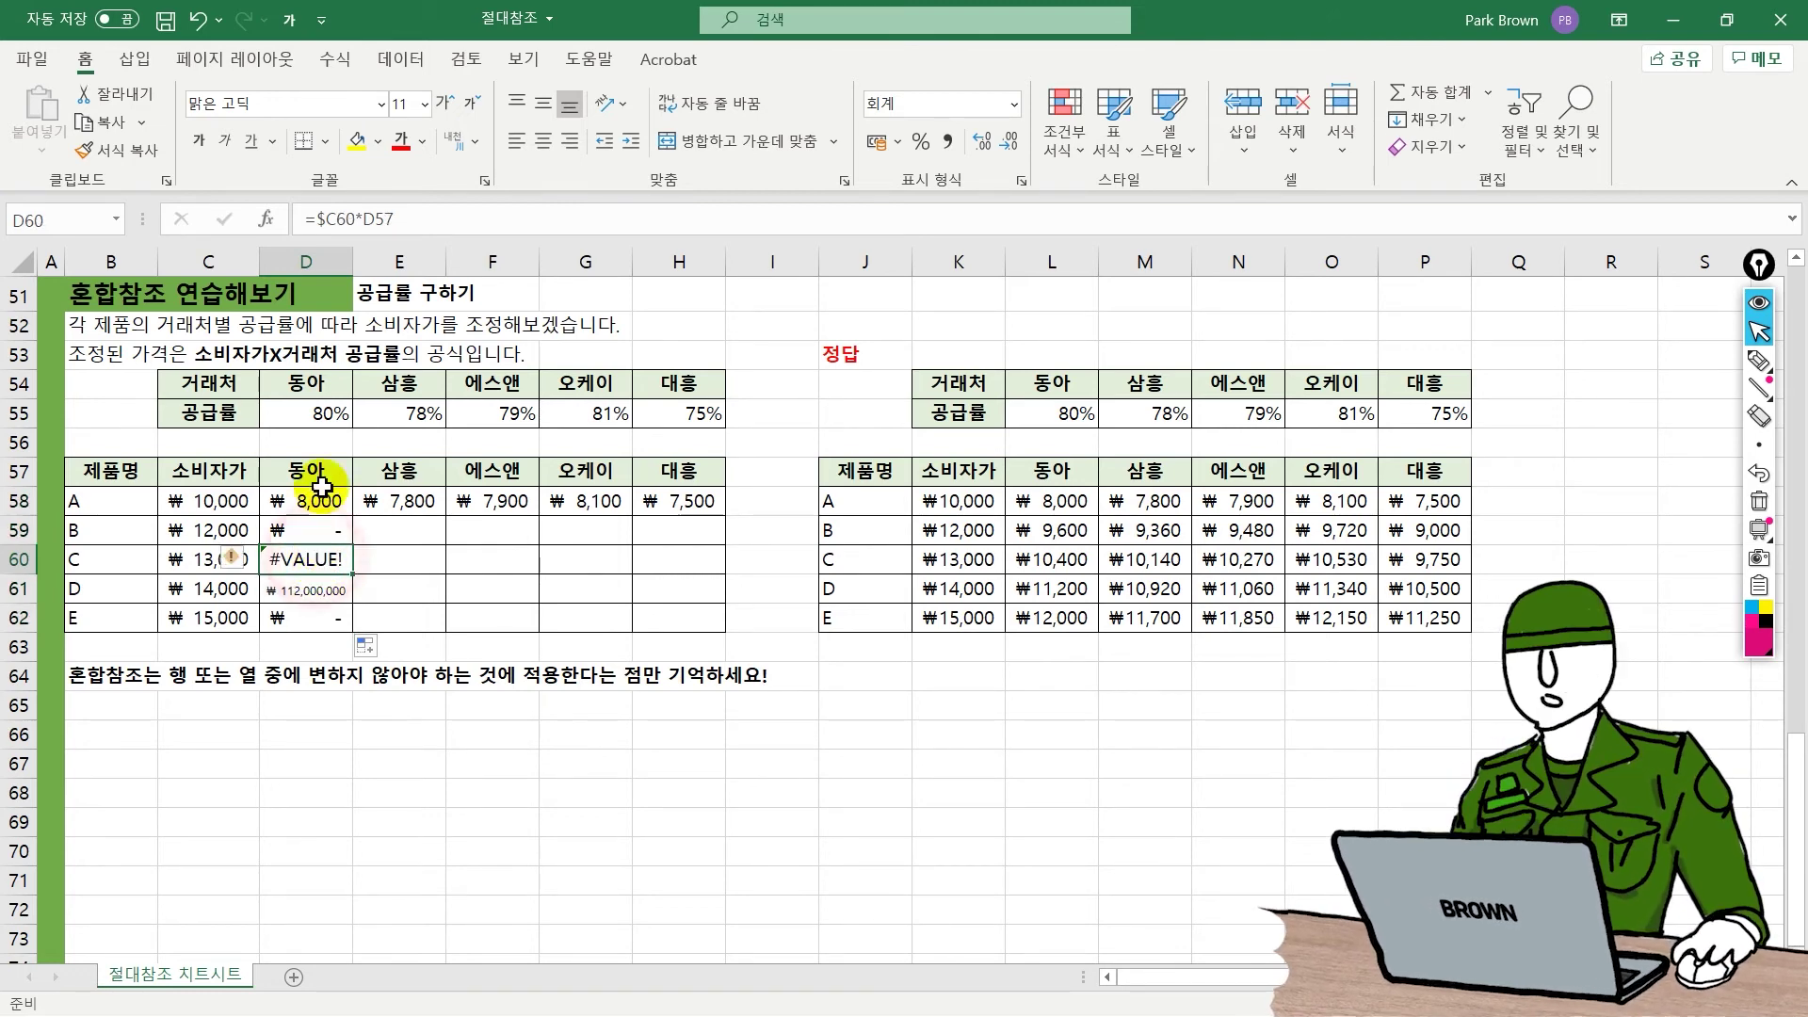
pyautogui.click(395, 219)
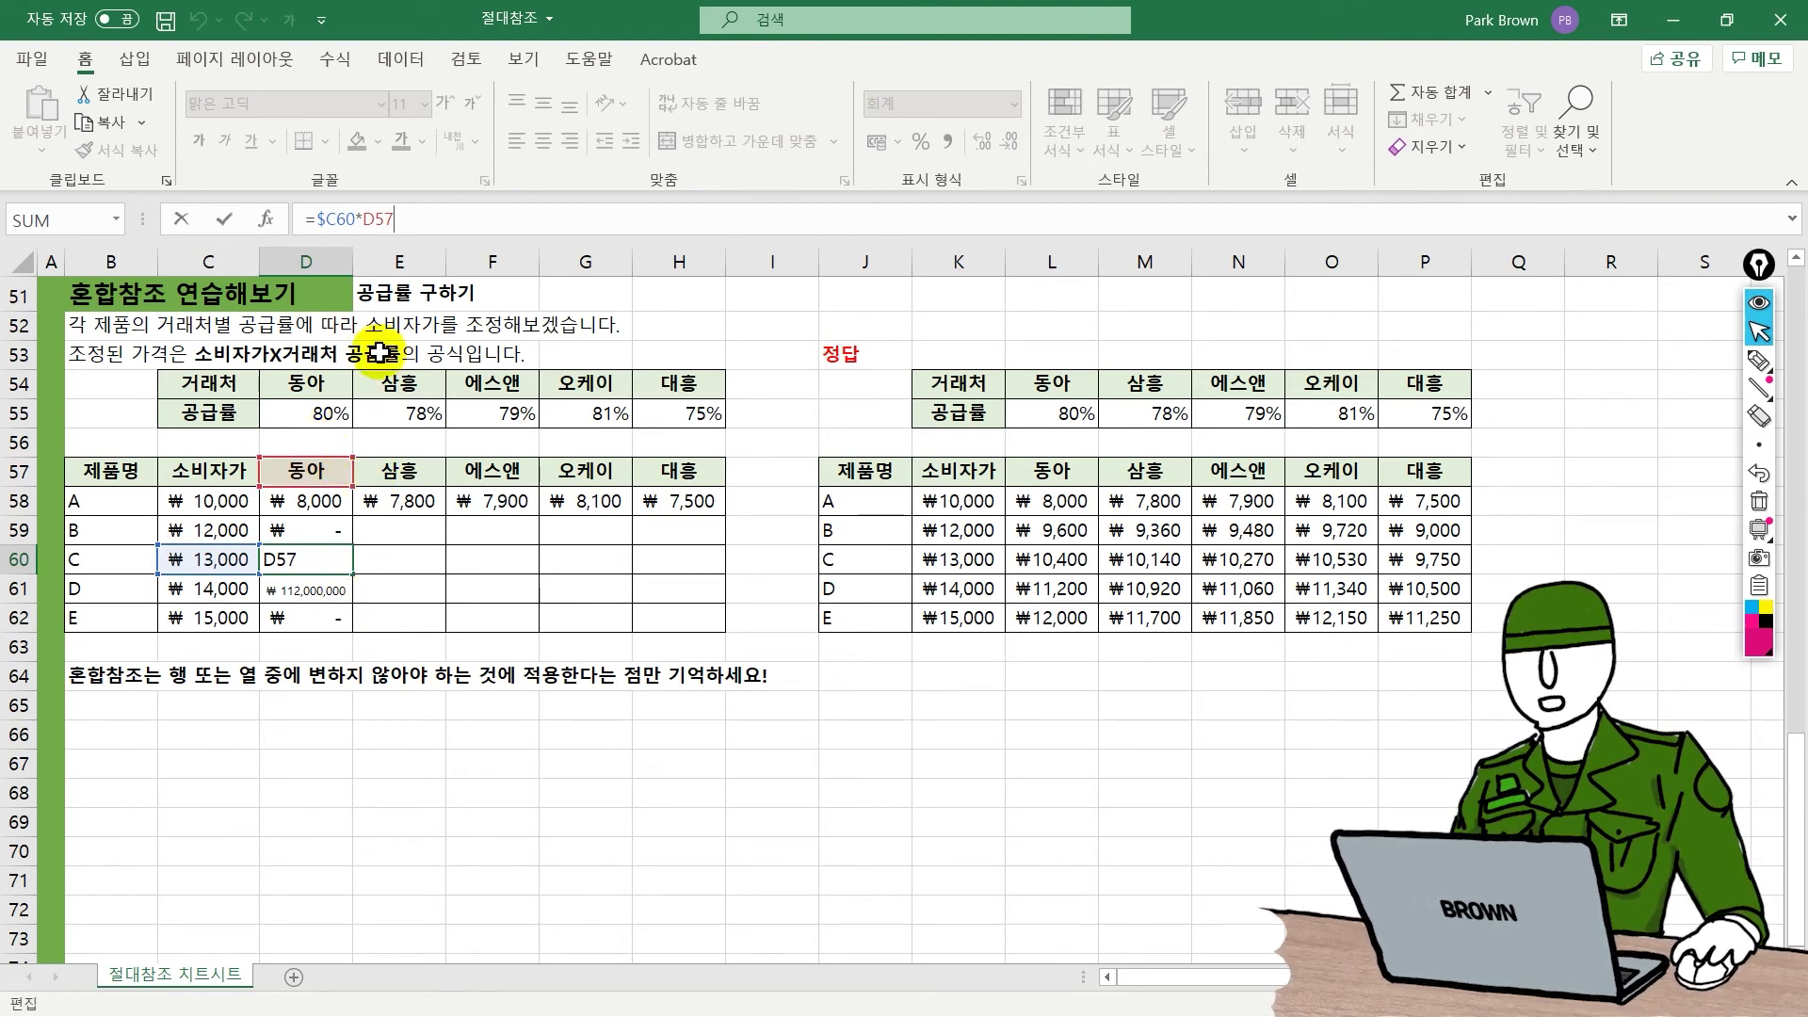
# Step: Lock the row of the supply-rate reference in D58 so the formula is =$C58*D$55
pyautogui.click(303, 505)
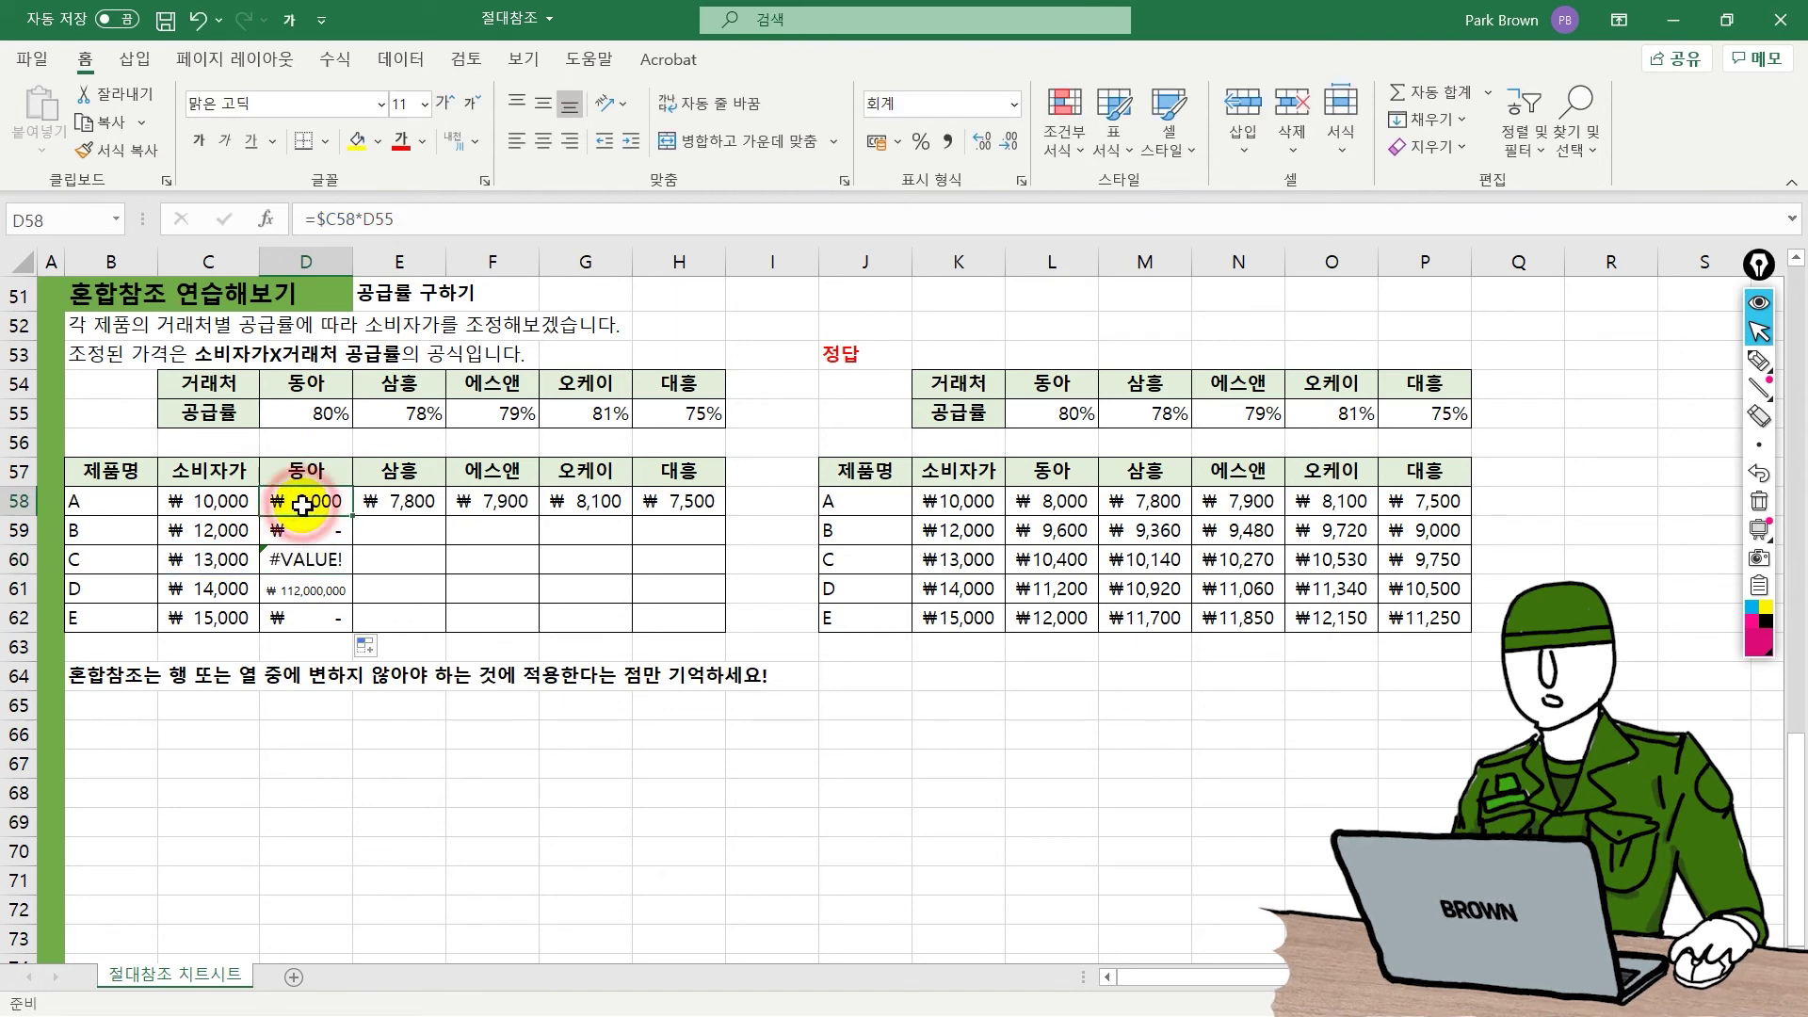
pyautogui.doubleClick(367, 220)
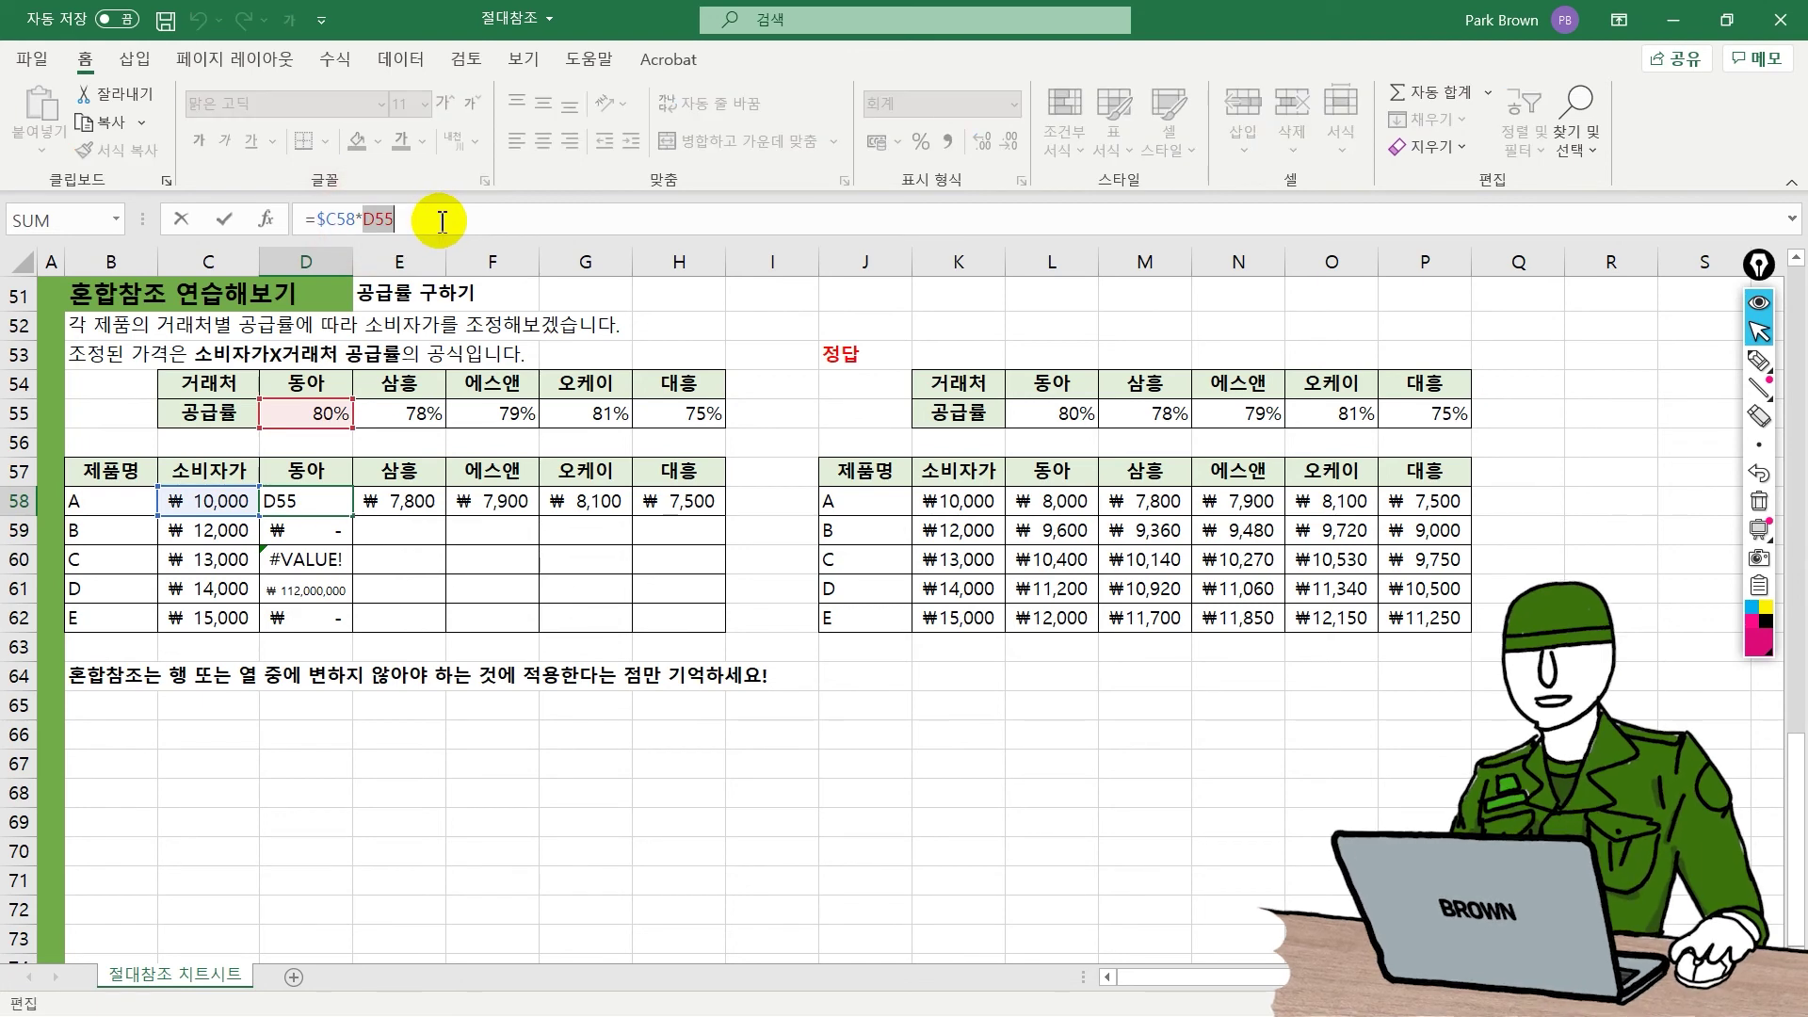
pyautogui.press('F4')
pyautogui.press('F4')
pyautogui.click(393, 219)
pyautogui.moveTo(394, 219); pyautogui.dragTo(406, 219)
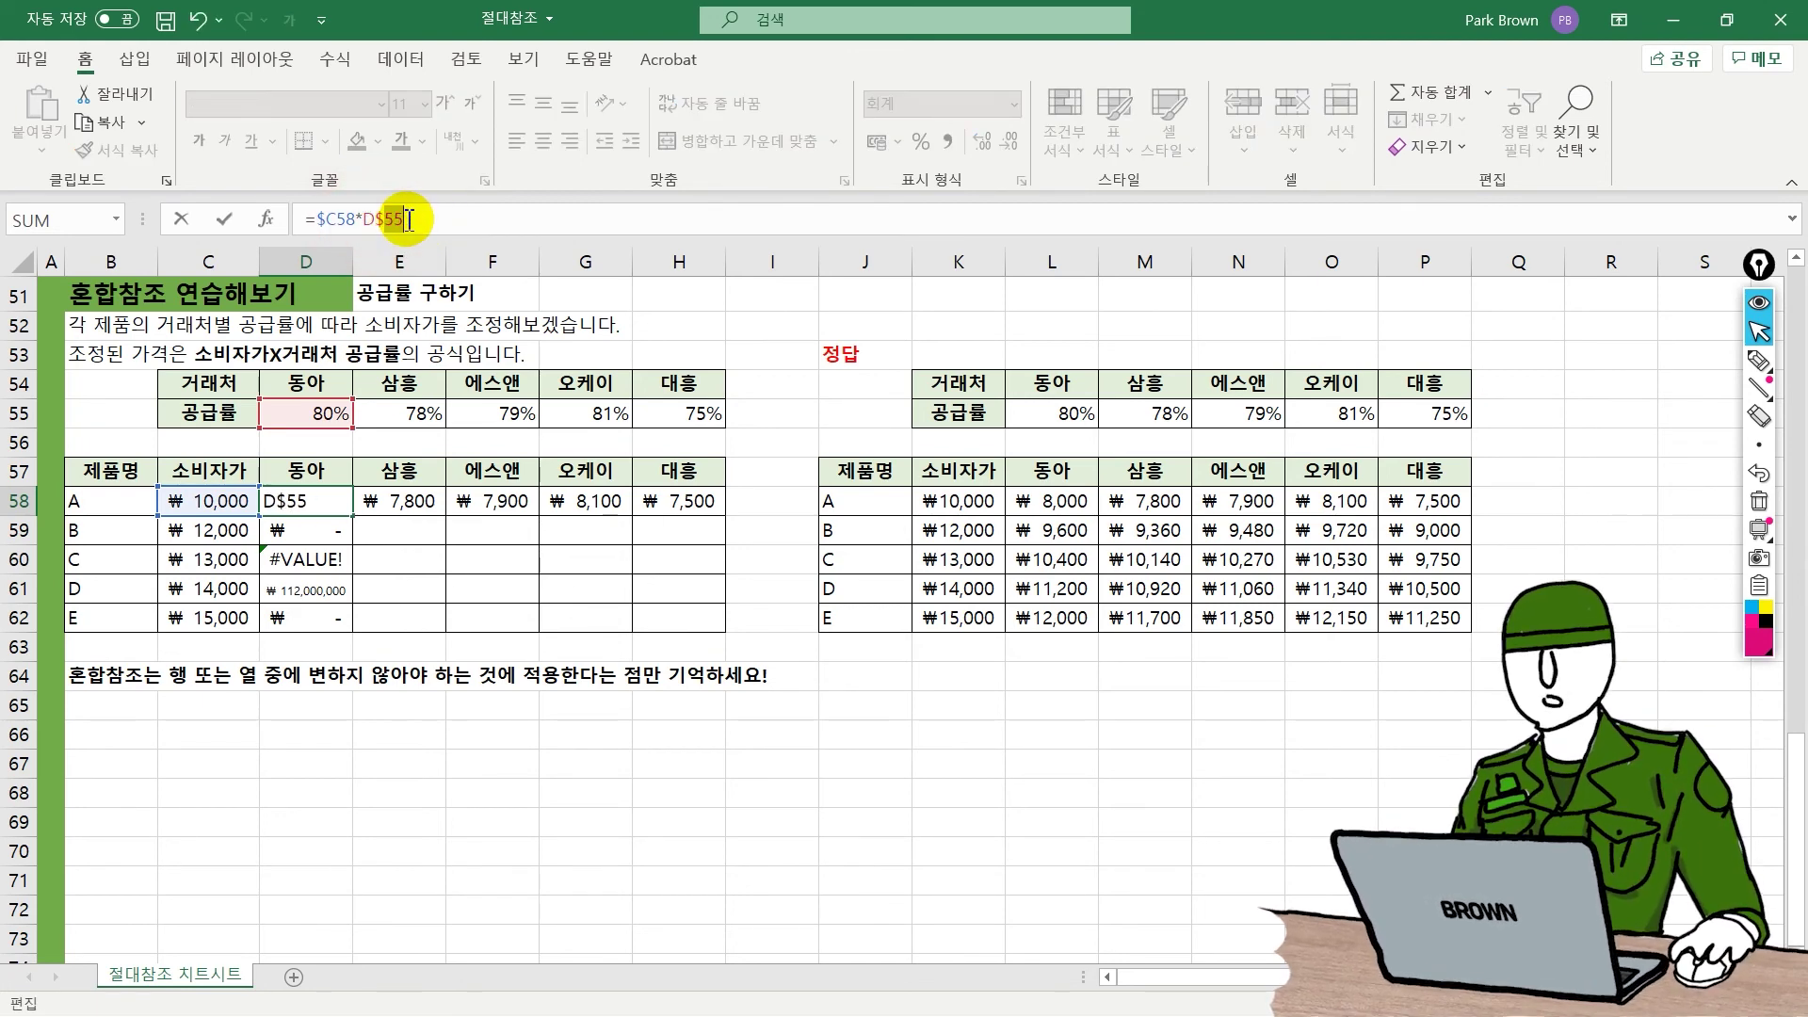
pyautogui.press('Return')
# Step: Fill D58's mixed-reference formula down the 동아 column to D62 and check the references in D62
pyautogui.click(342, 502)
pyautogui.moveTo(355, 515); pyautogui.dragTo(341, 619)
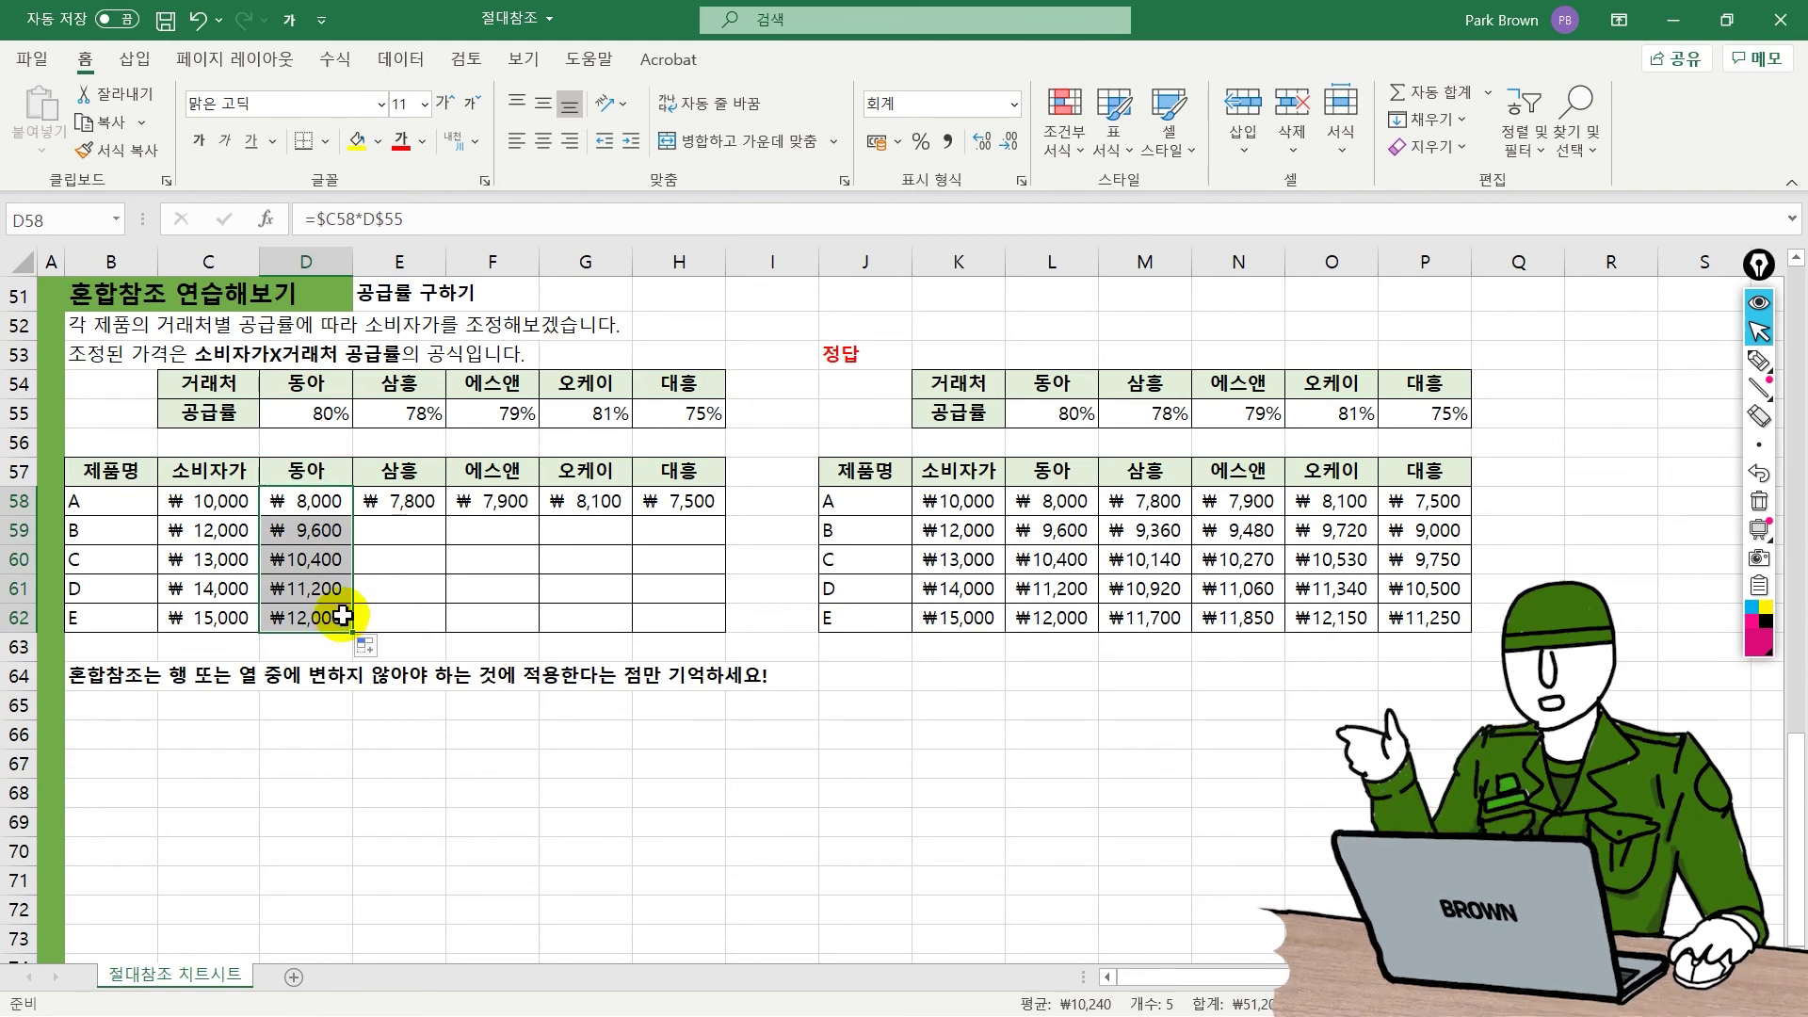
pyautogui.click(342, 616)
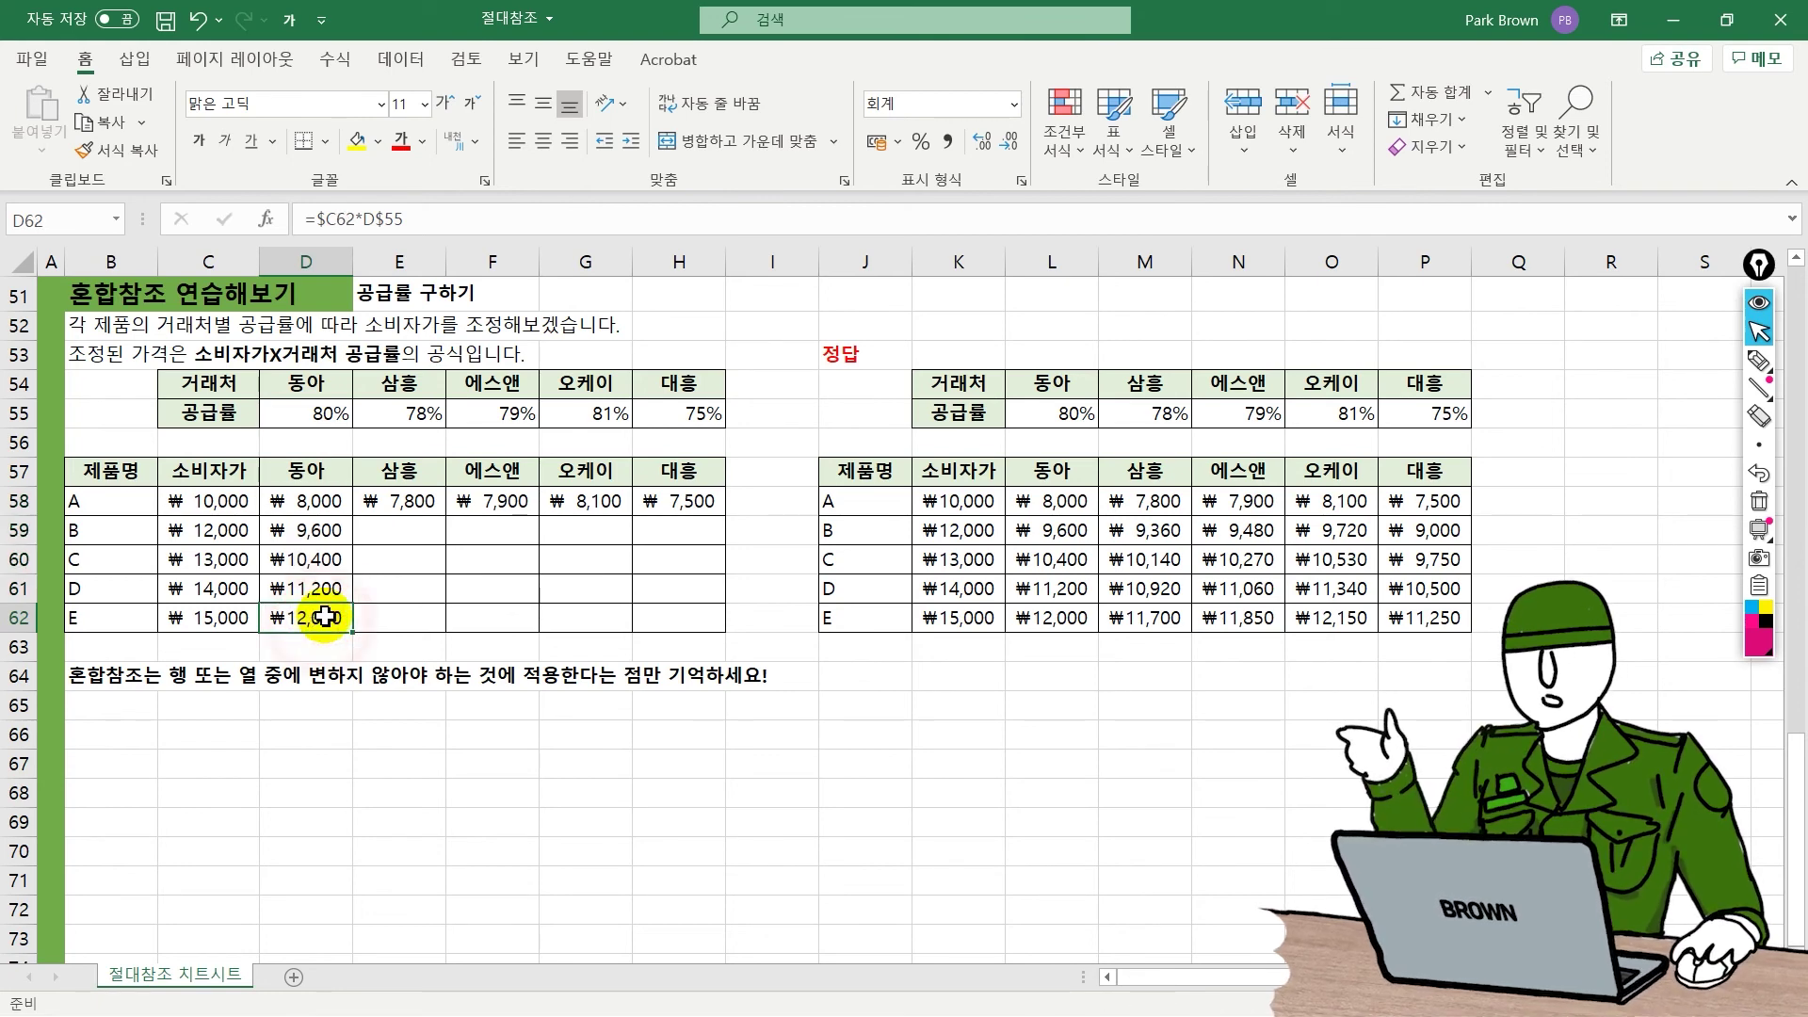
pyautogui.click(439, 217)
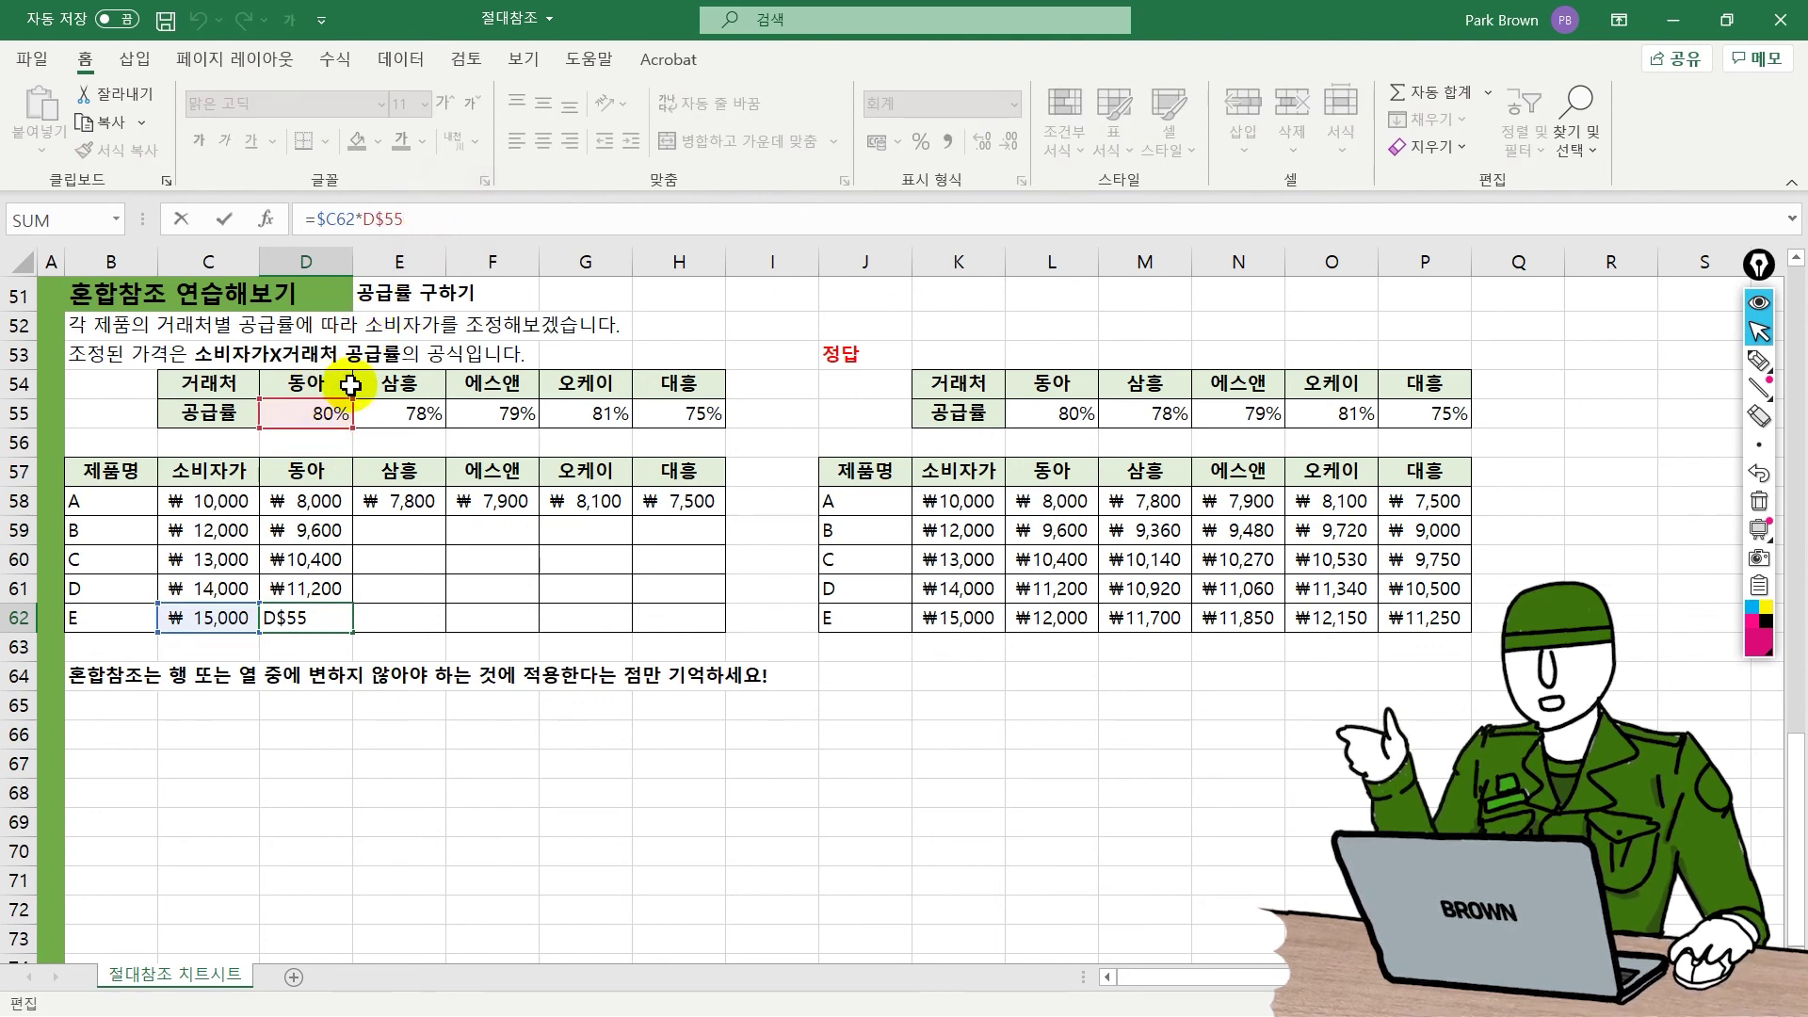
pyautogui.hotkey('ctrl', 'Return')
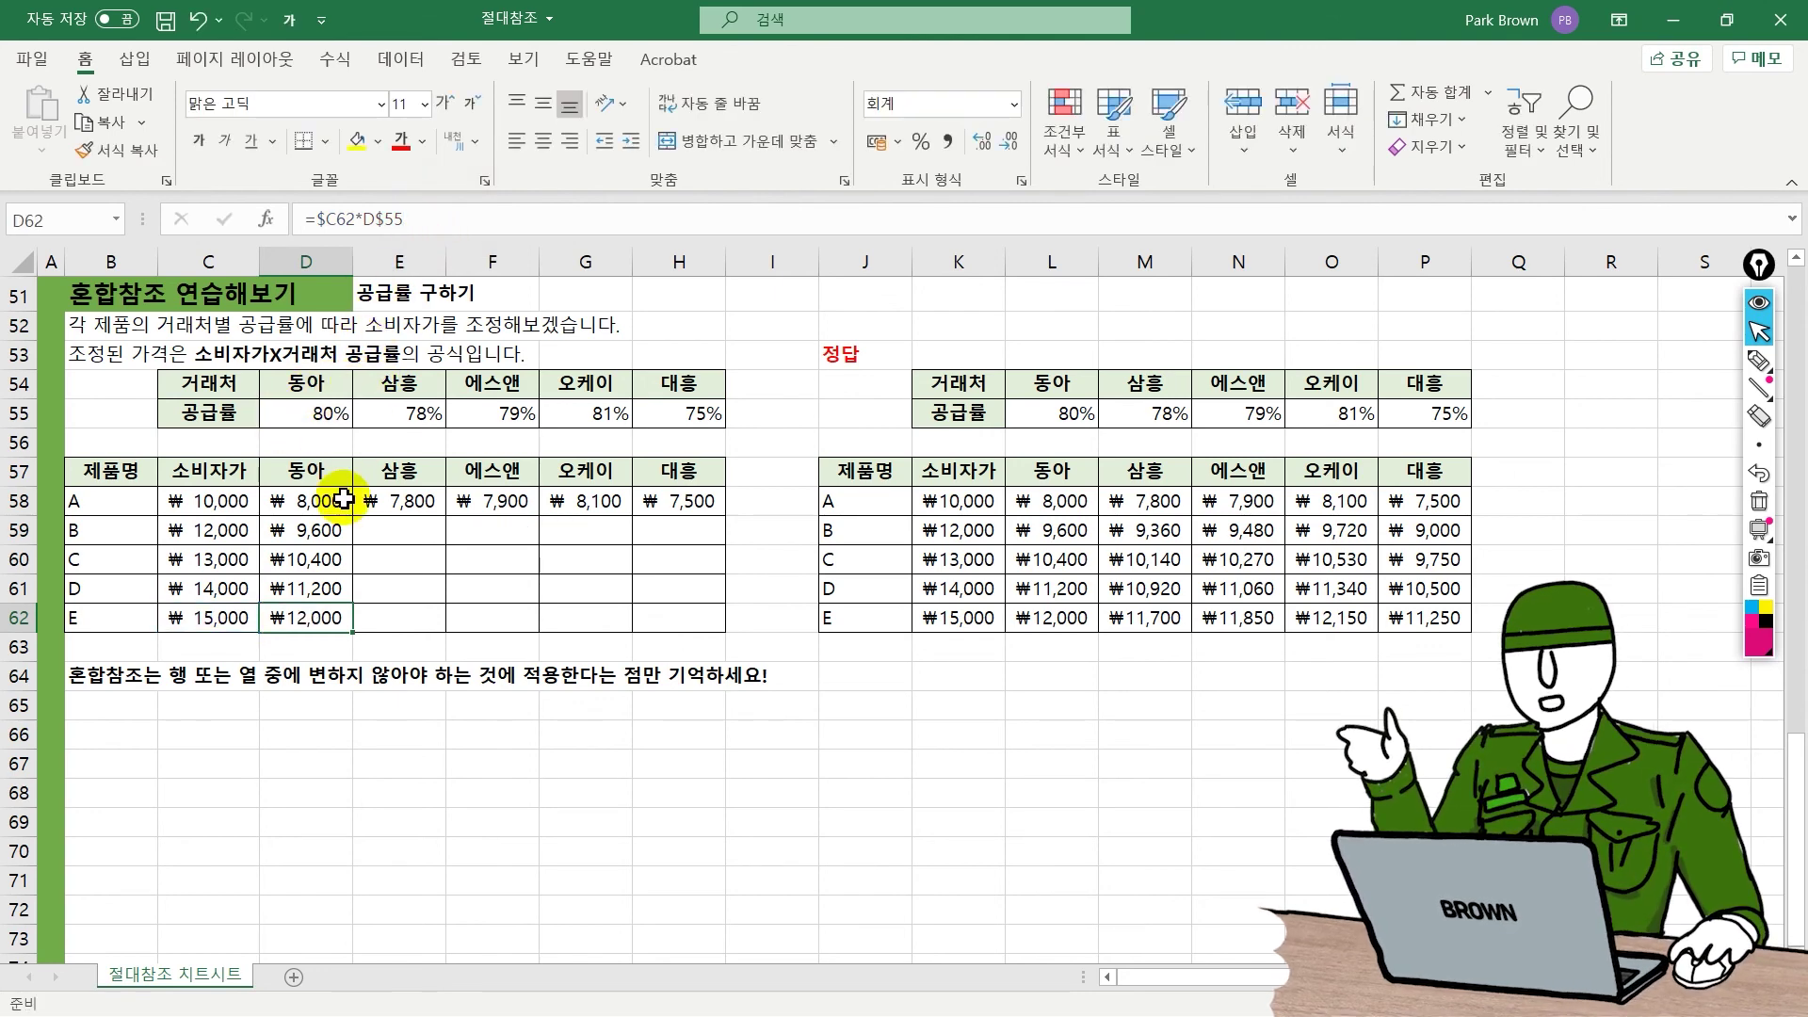
# Step: Fill D58's formula across to H58 and down to row 62, and select C58:H62 to review the price table
pyautogui.click(342, 500)
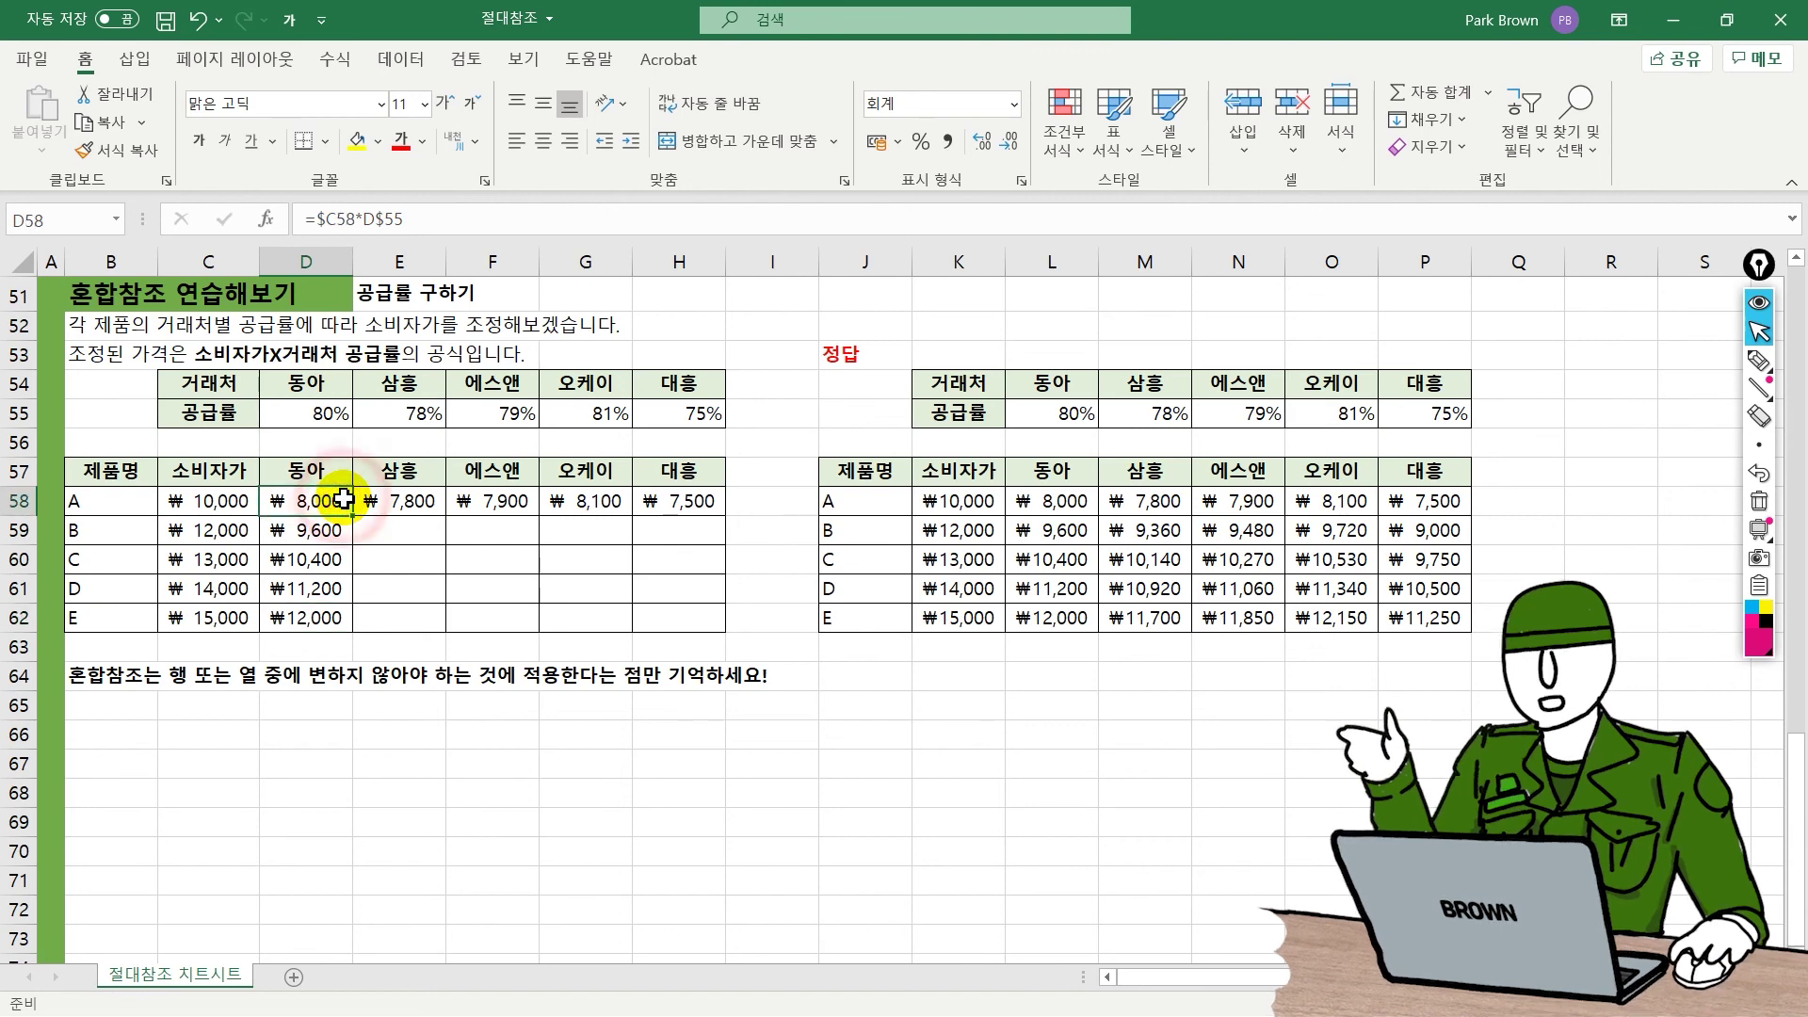
pyautogui.moveTo(352, 514); pyautogui.dragTo(698, 504)
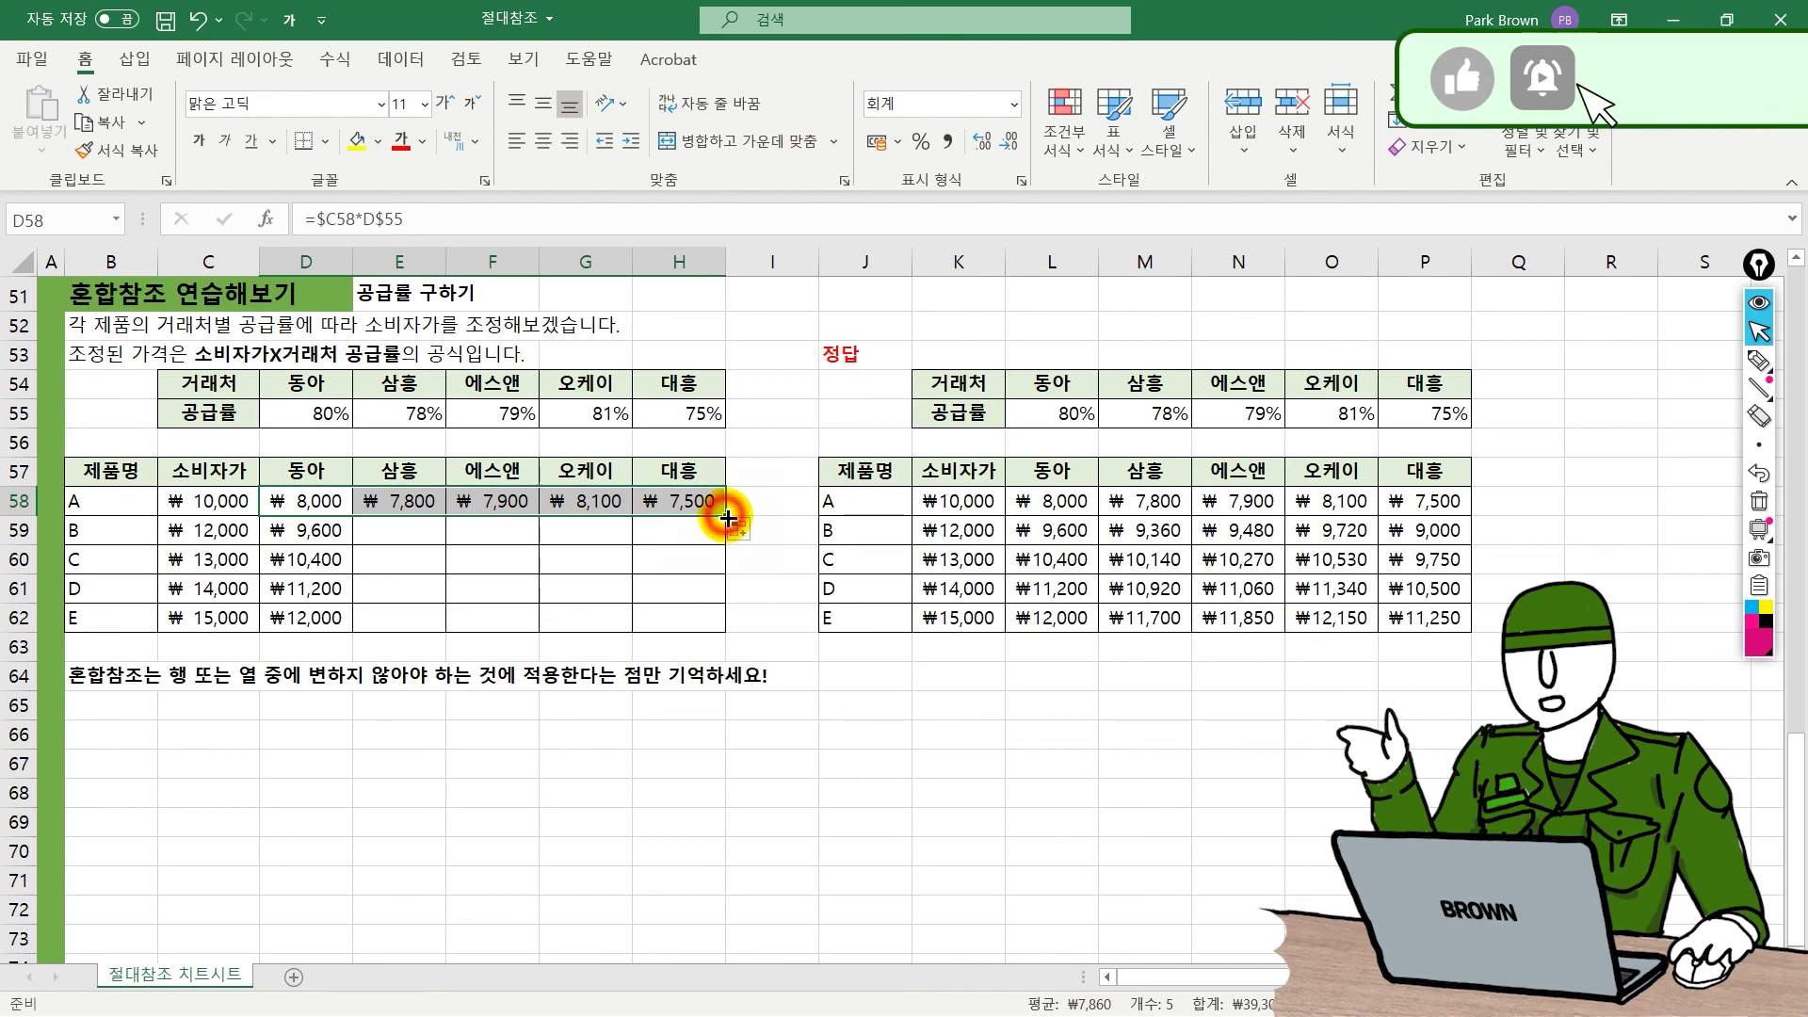
pyautogui.moveTo(727, 538); pyautogui.dragTo(708, 641)
pyautogui.moveTo(208, 500); pyautogui.dragTo(695, 634)
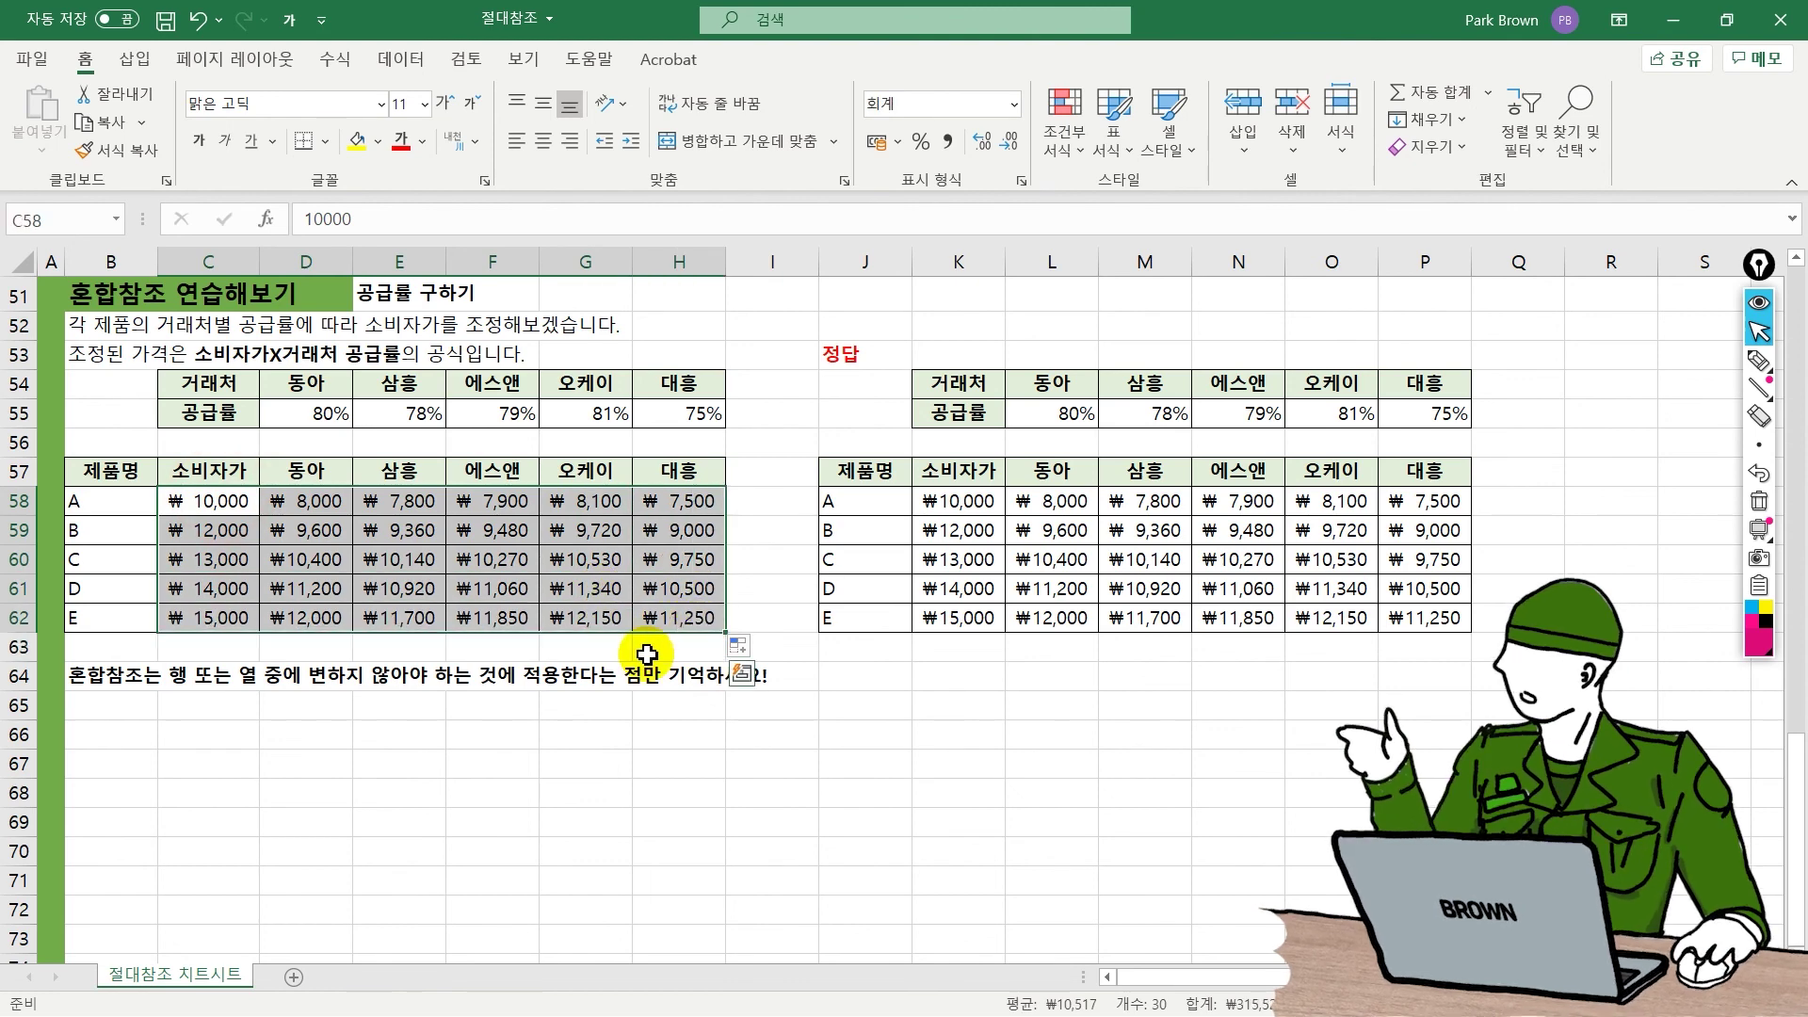